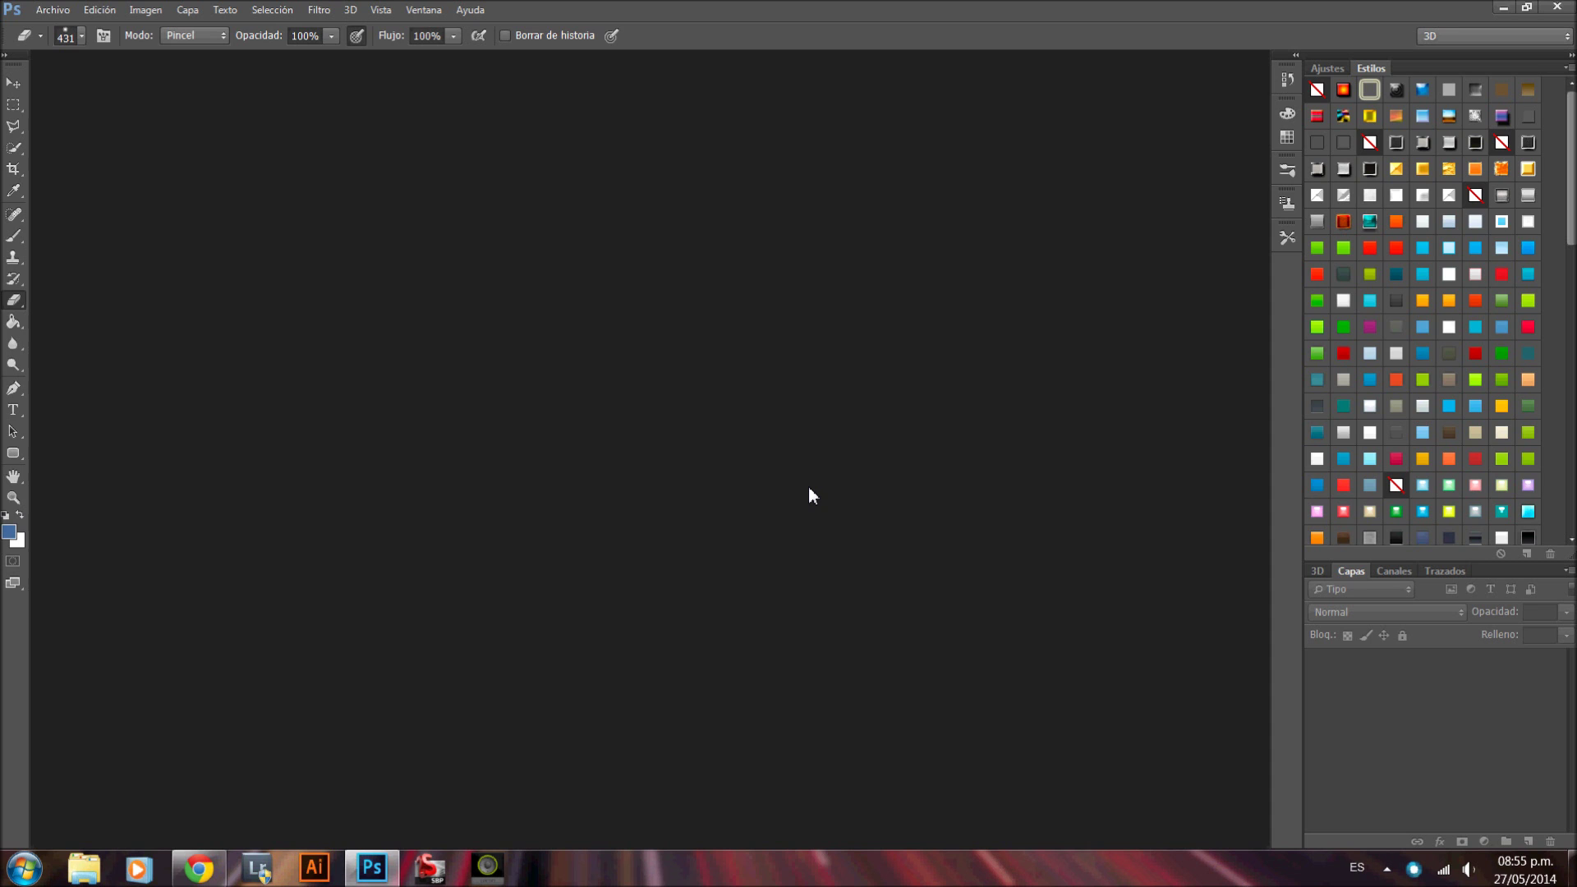
Step: Create a new 1920×1080 px document
{"action": "left_click", "coordinate": [52, 10]}
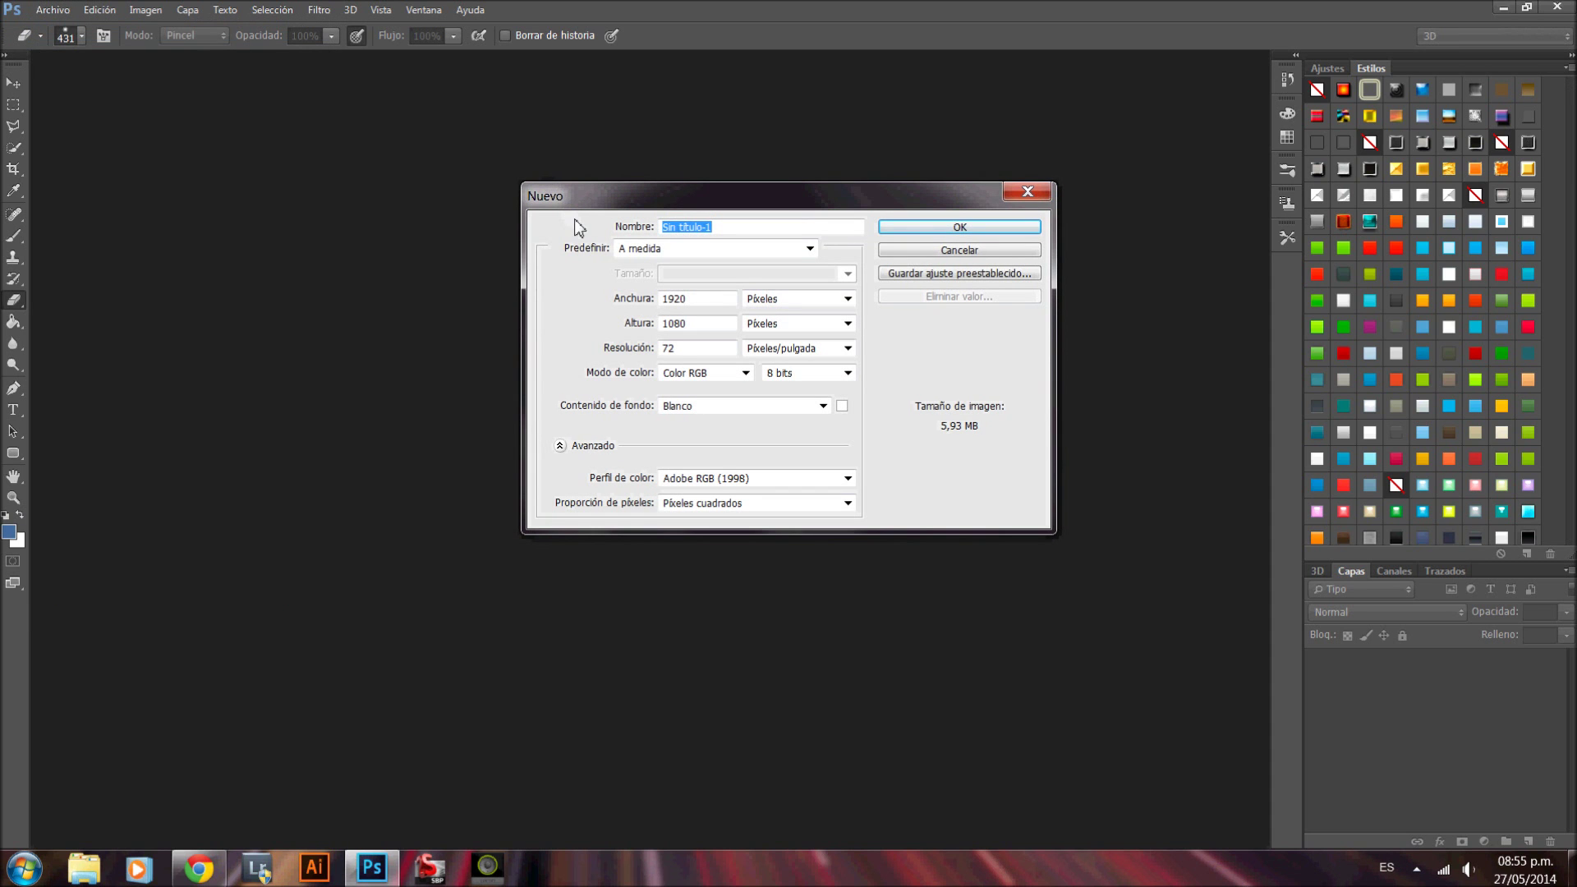
{"action": "double_click", "coordinate": [704, 301]}
{"action": "type", "text": "1920"}
{"action": "key", "text": "Tab"}
{"action": "type", "text": "1080"}
{"action": "key", "text": "Return"}
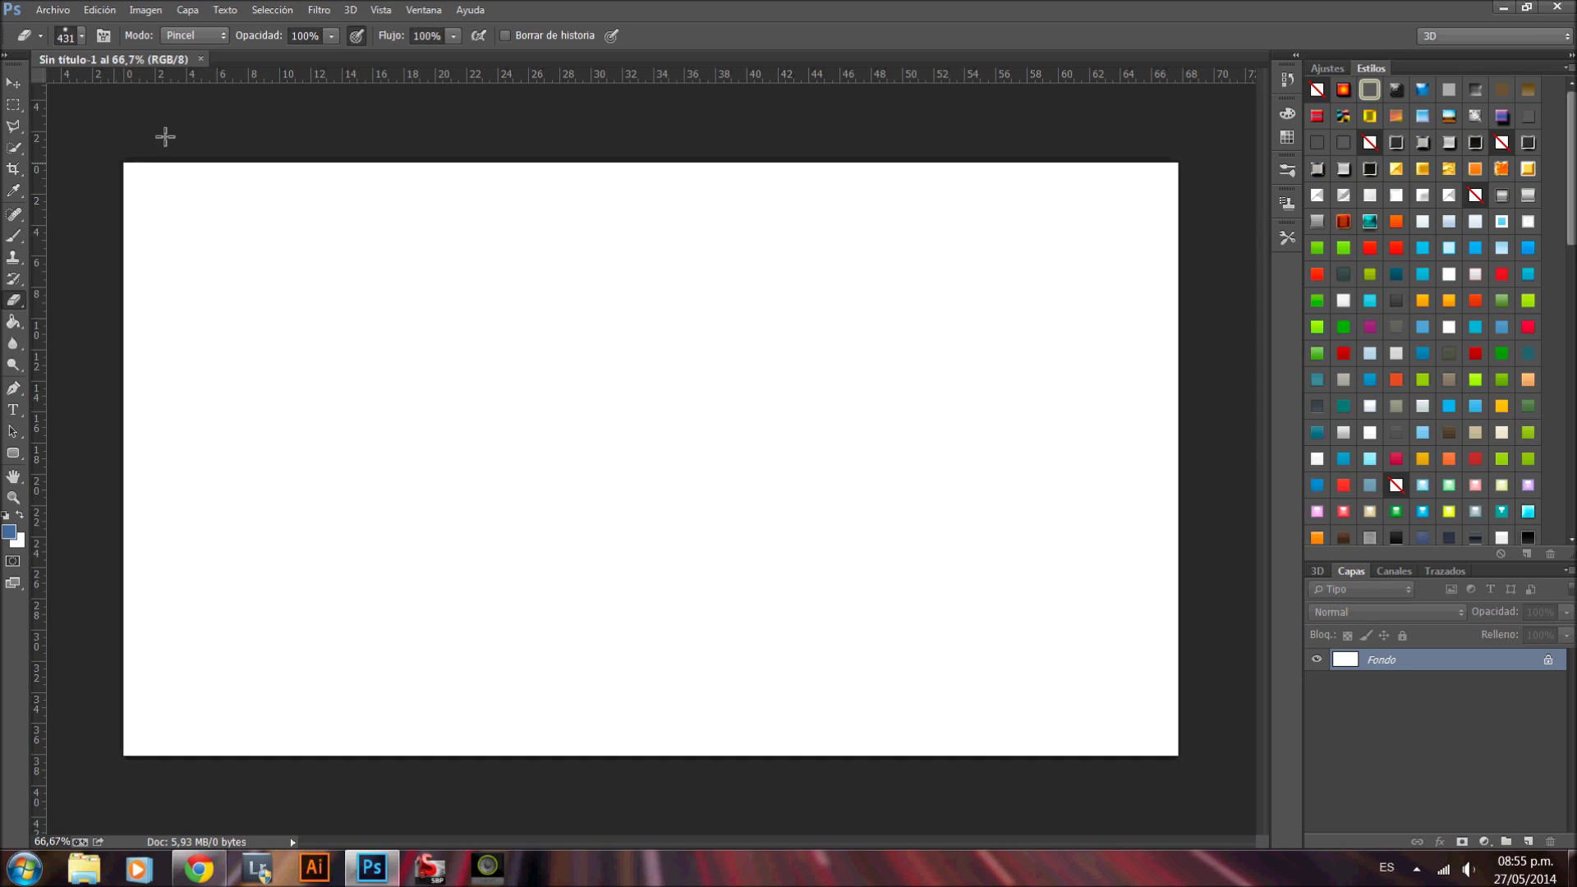
Step: Add a centre vertical guide and top and bottom horizontal guides, then drag in the city photo
{"action": "mouse_move", "coordinate": [36, 249]}
{"action": "left_mouse_down"}
{"action": "mouse_move", "coordinate": [673, 221]}
{"action": "mouse_move", "coordinate": [665, 232]}
{"action": "left_mouse_up"}
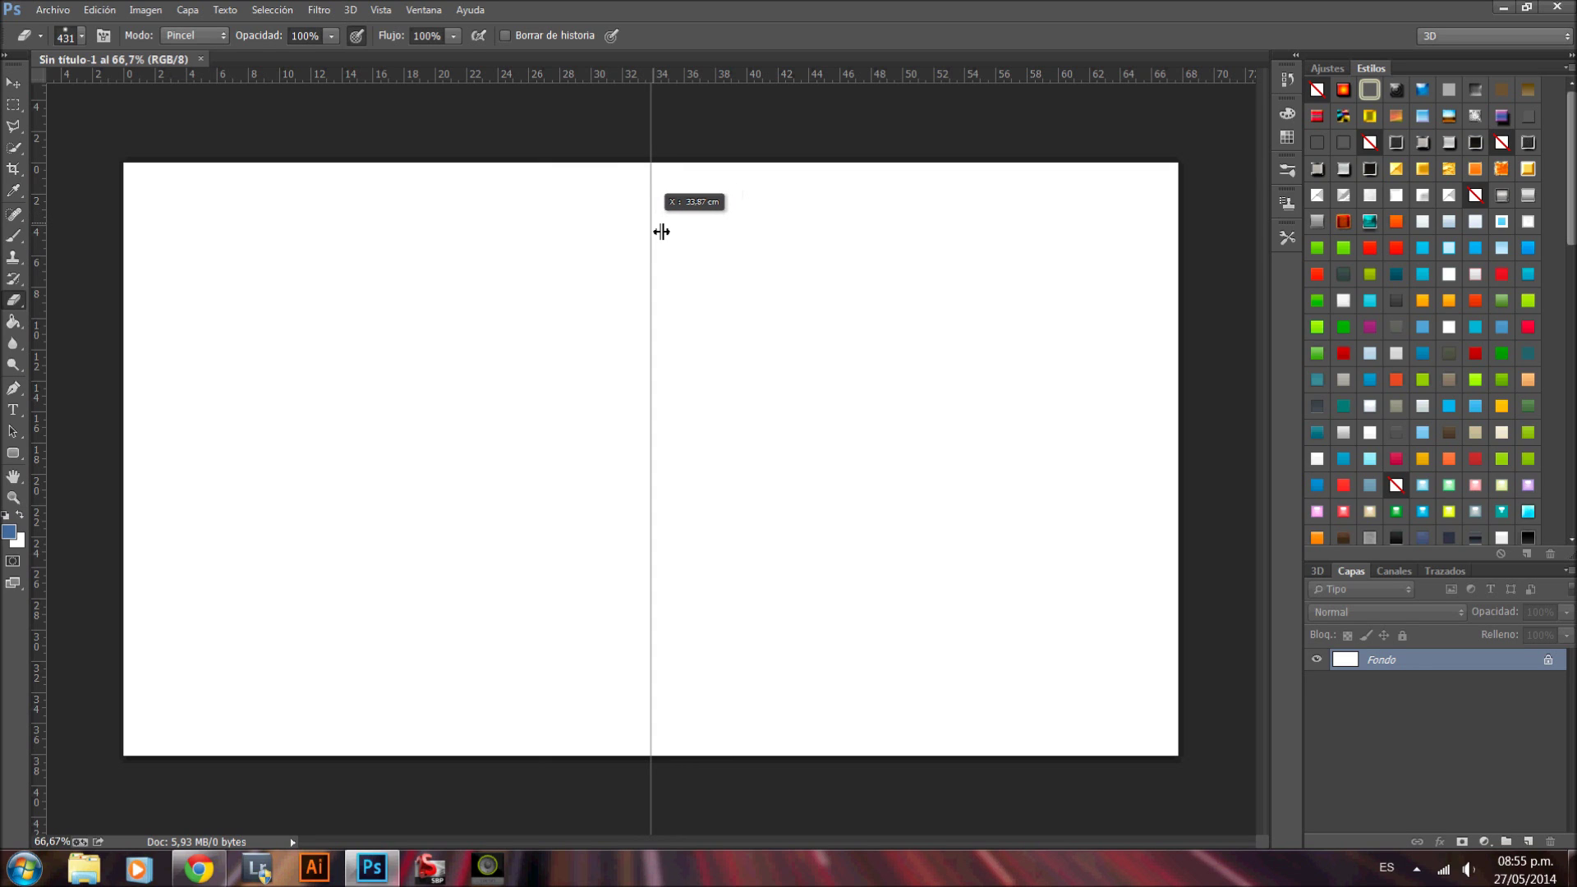
{"action": "left_click_drag", "start_coordinate": [665, 231], "coordinate": [662, 231]}
{"action": "left_click_drag", "start_coordinate": [608, 80], "coordinate": [611, 185]}
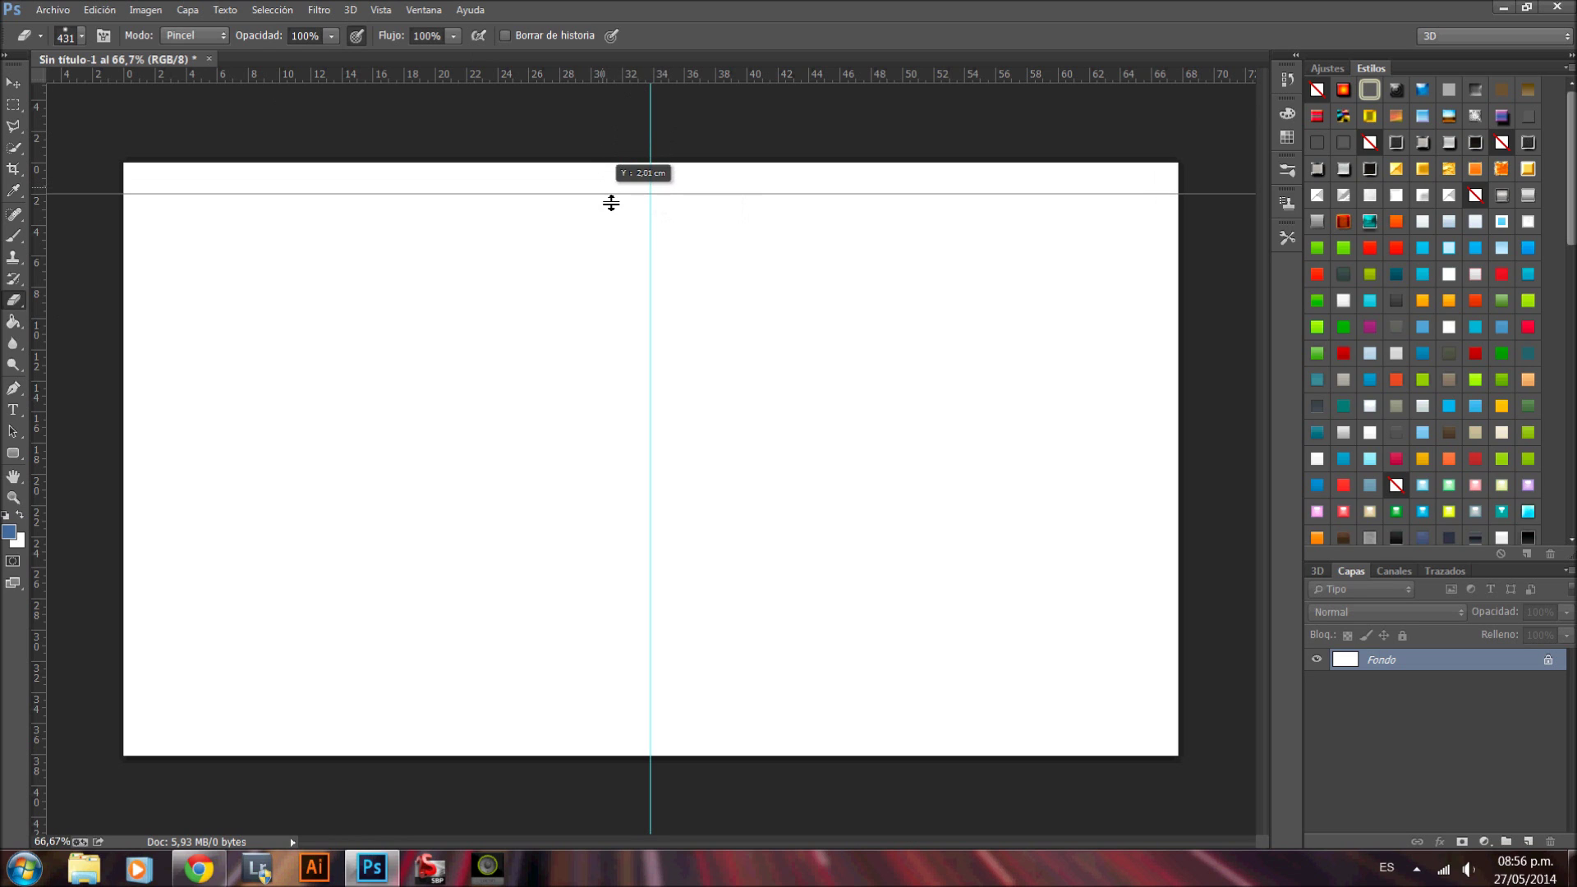
{"action": "left_click_drag", "start_coordinate": [611, 185], "coordinate": [616, 204]}
{"action": "left_click_drag", "start_coordinate": [772, 75], "coordinate": [670, 736]}
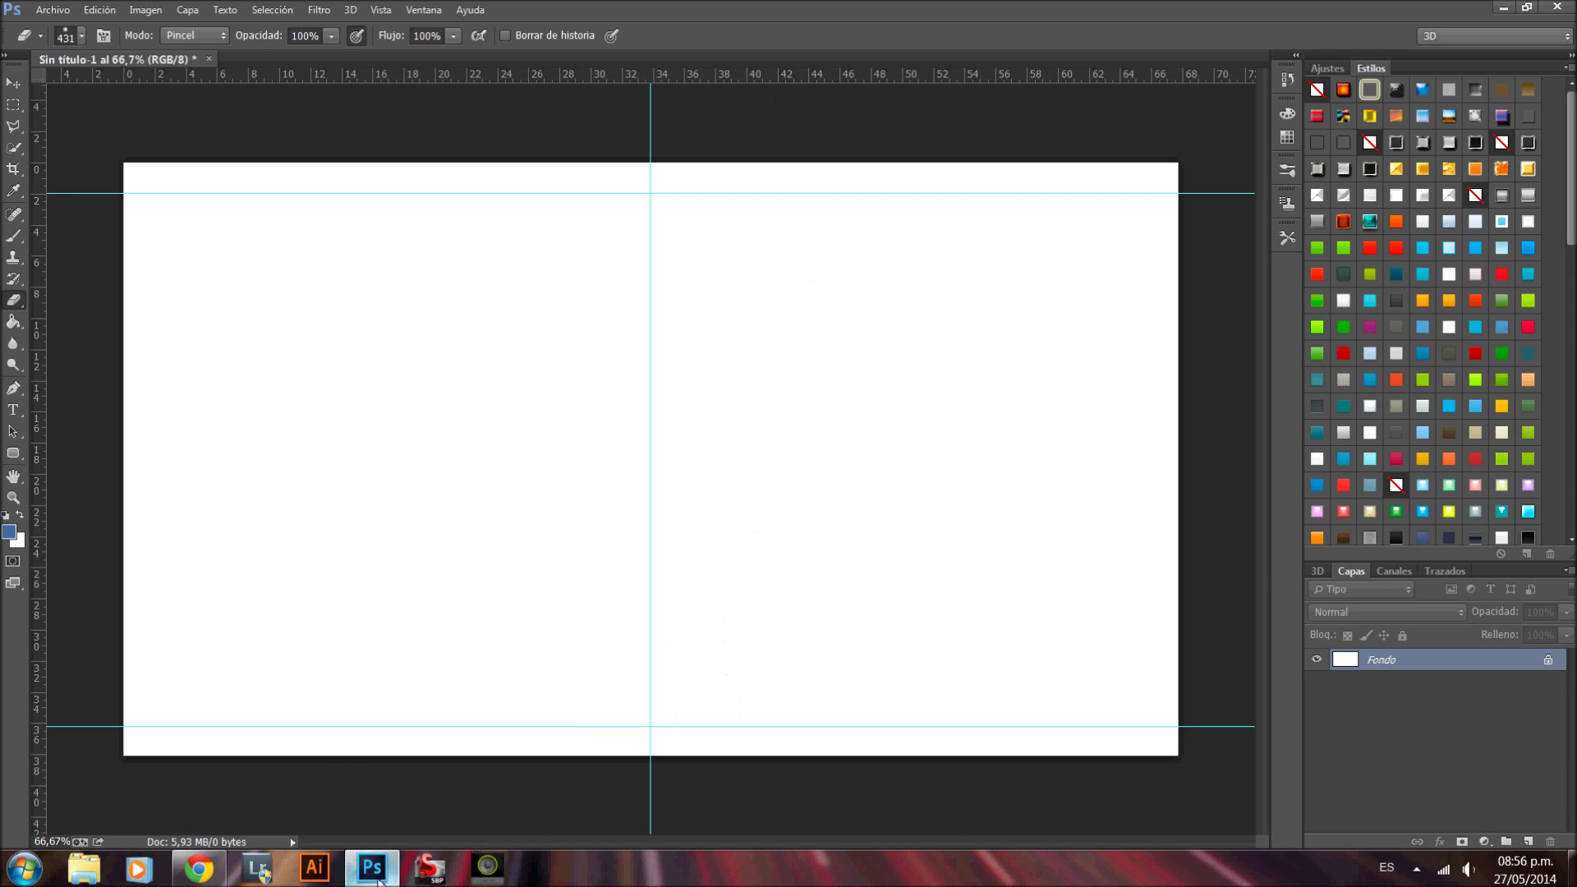
{"action": "left_click", "coordinate": [372, 867]}
{"action": "mouse_move", "coordinate": [838, 451]}
{"action": "left_mouse_down"}
{"action": "mouse_move", "coordinate": [375, 877]}
{"action": "mouse_move", "coordinate": [440, 606]}
{"action": "left_mouse_up"}
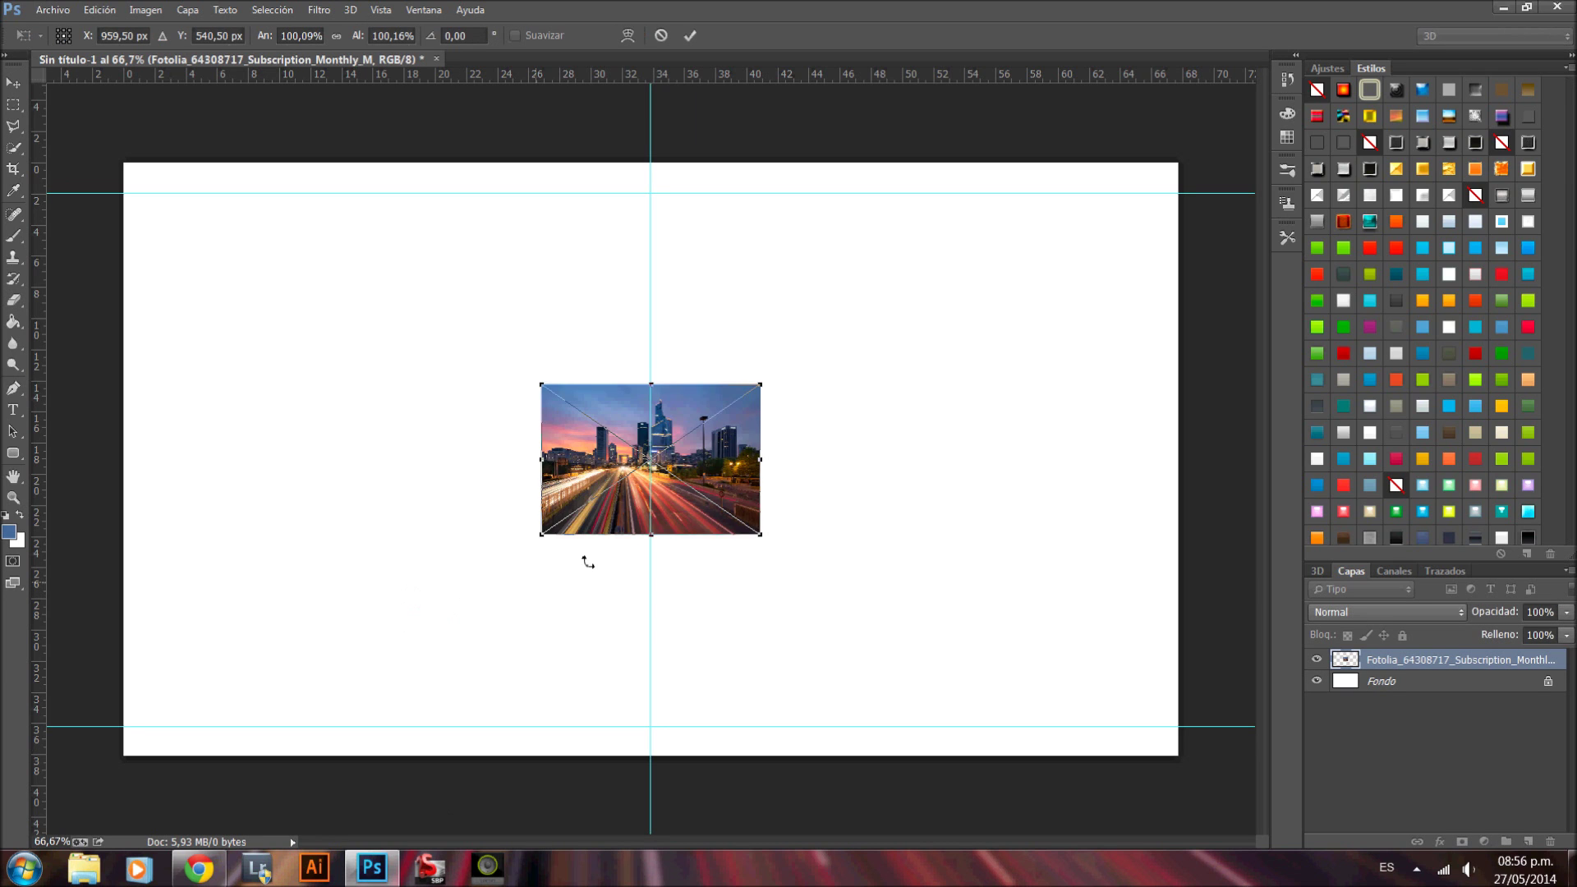
Step: Move the placed city photo to the top-left corner and commit it
{"action": "left_click_drag", "start_coordinate": [378, 342], "coordinate": [268, 282]}
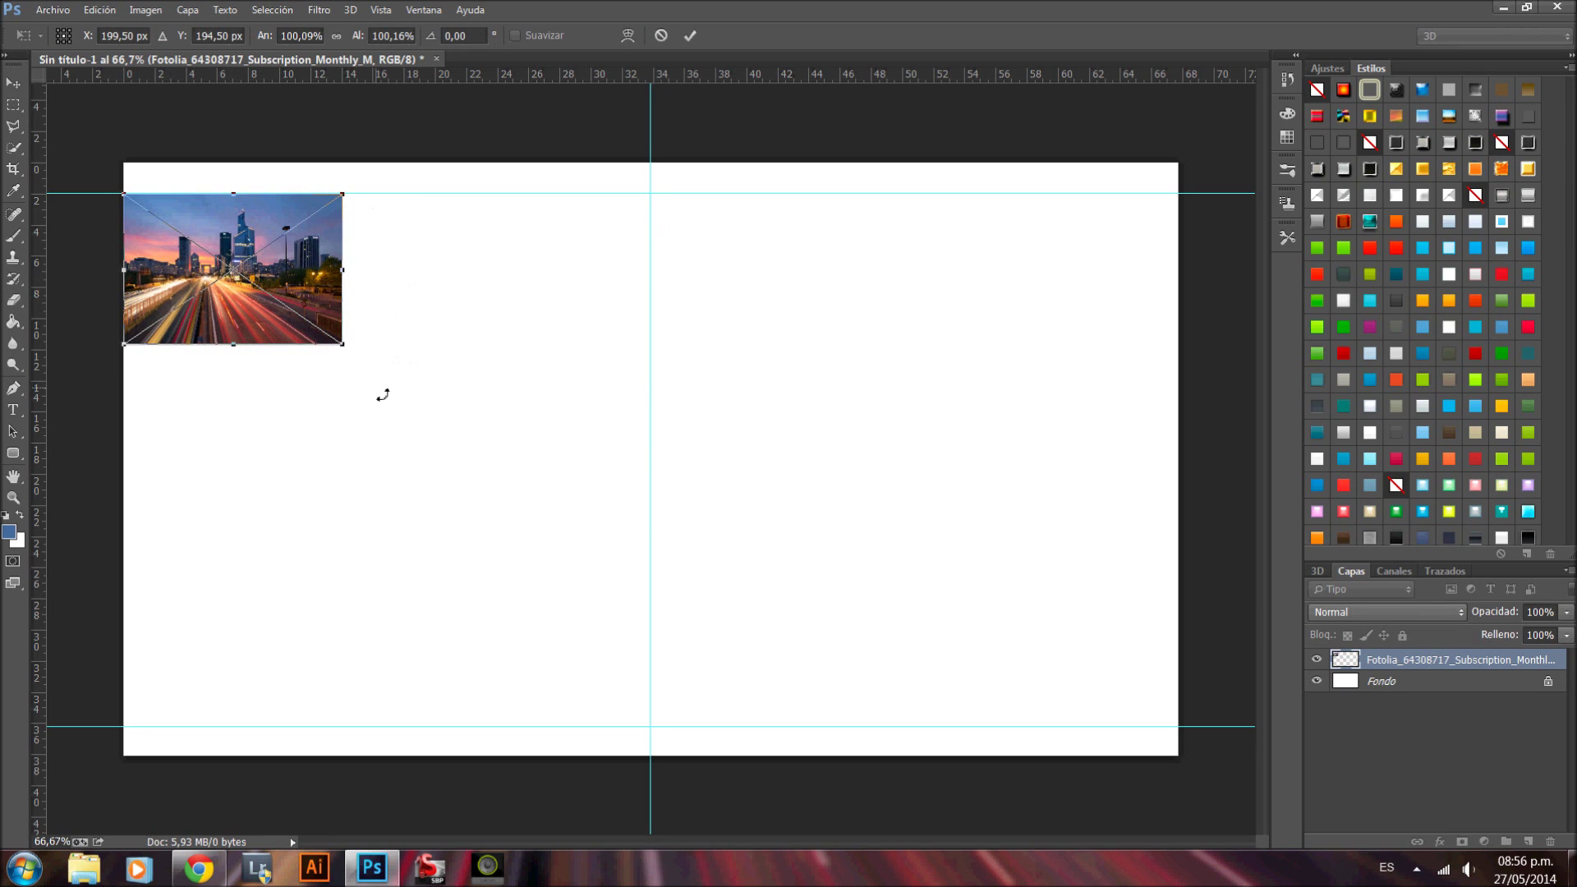
{"action": "key", "text": "Return"}
{"action": "key", "text": "e"}
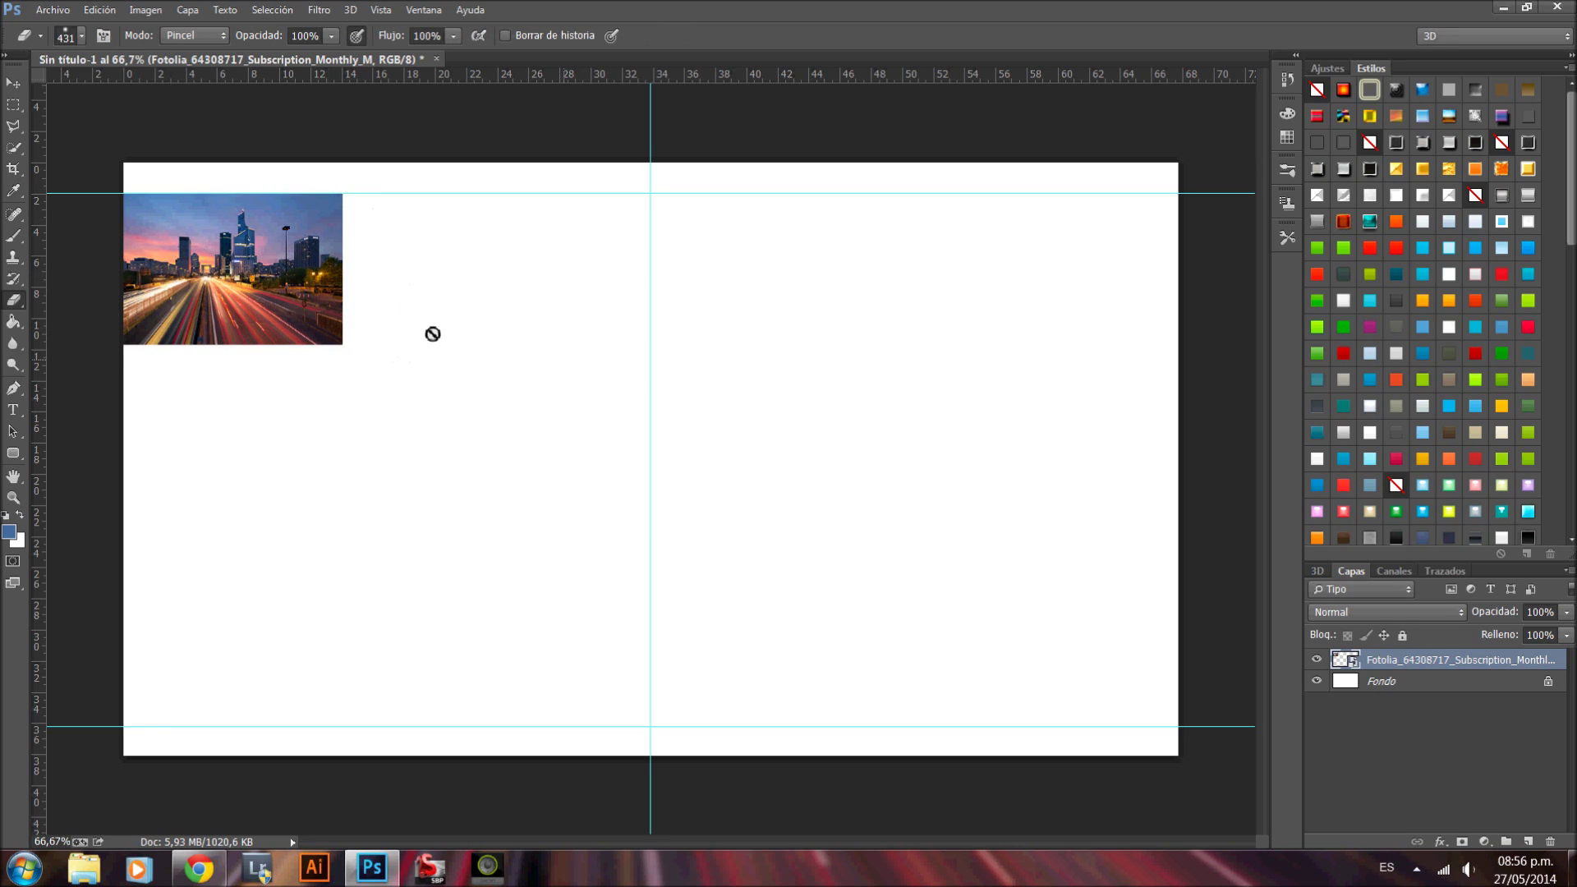
Step: Scale the city photo to fill the left half between the guides, then try erasing on it
{"action": "key", "text": "ctrl+t"}
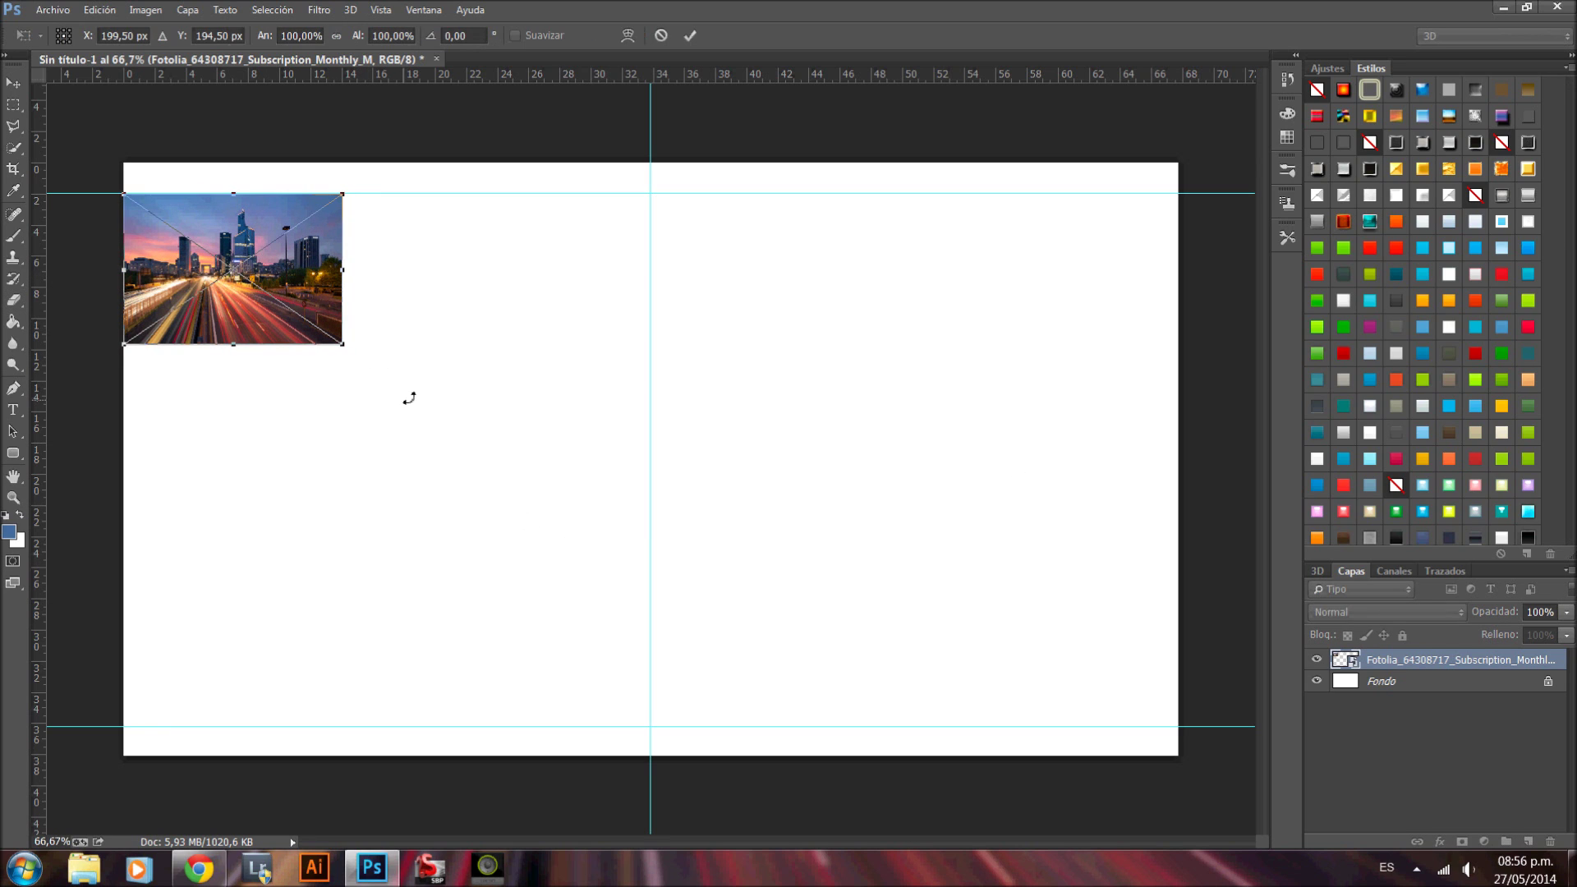
{"action": "left_click_drag", "start_coordinate": [349, 351], "coordinate": [656, 733]}
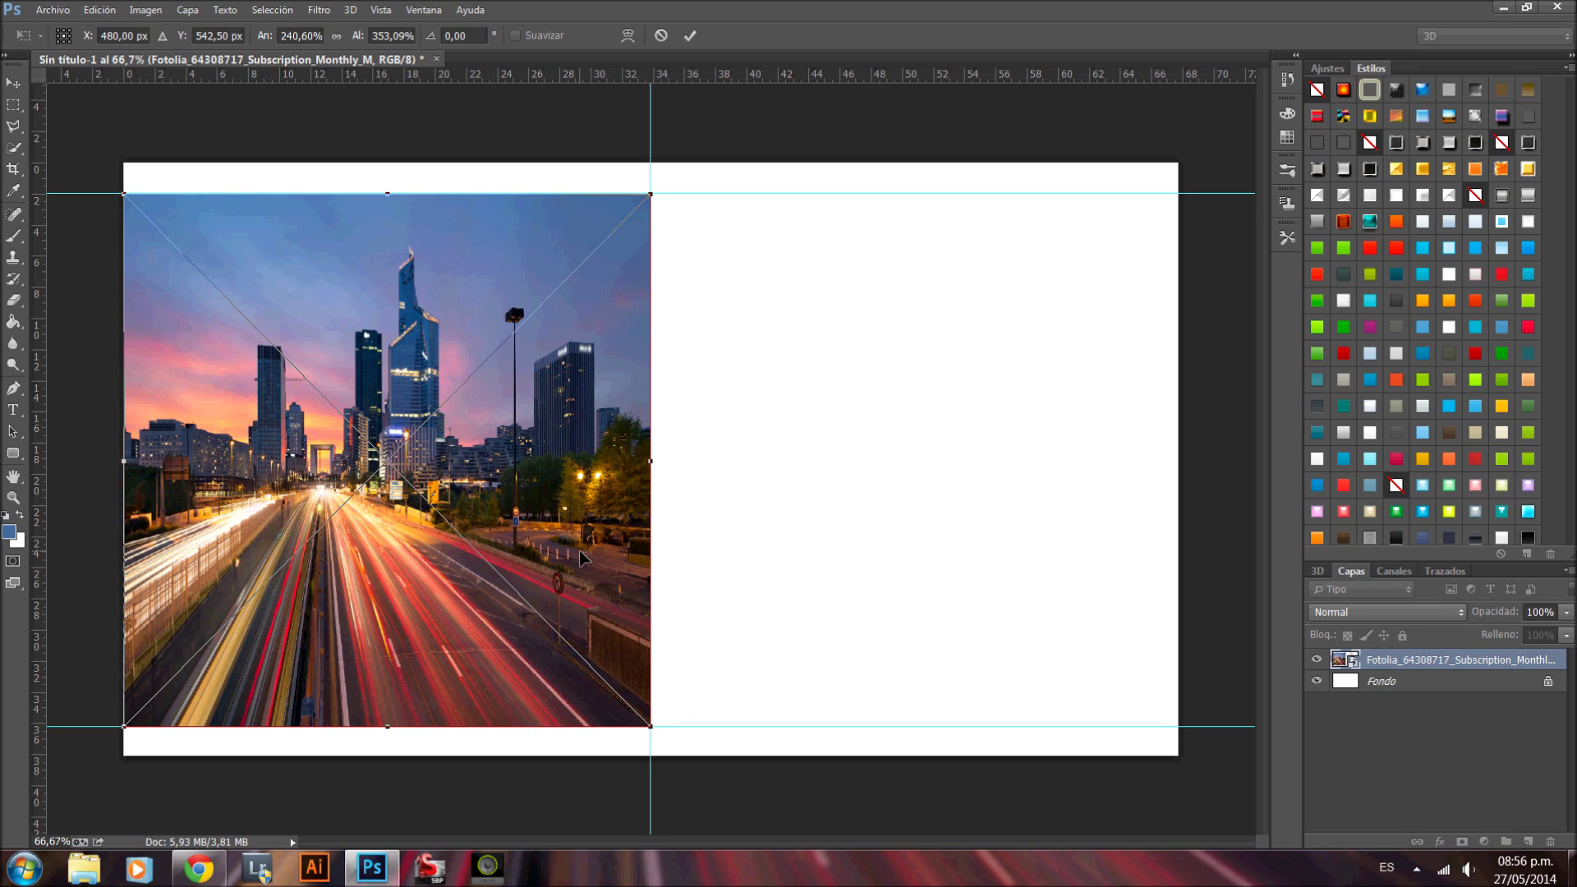
{"action": "key", "text": "Return"}
{"action": "key", "text": "e"}
{"action": "left_click_drag", "start_coordinate": [653, 116], "coordinate": [657, 140]}
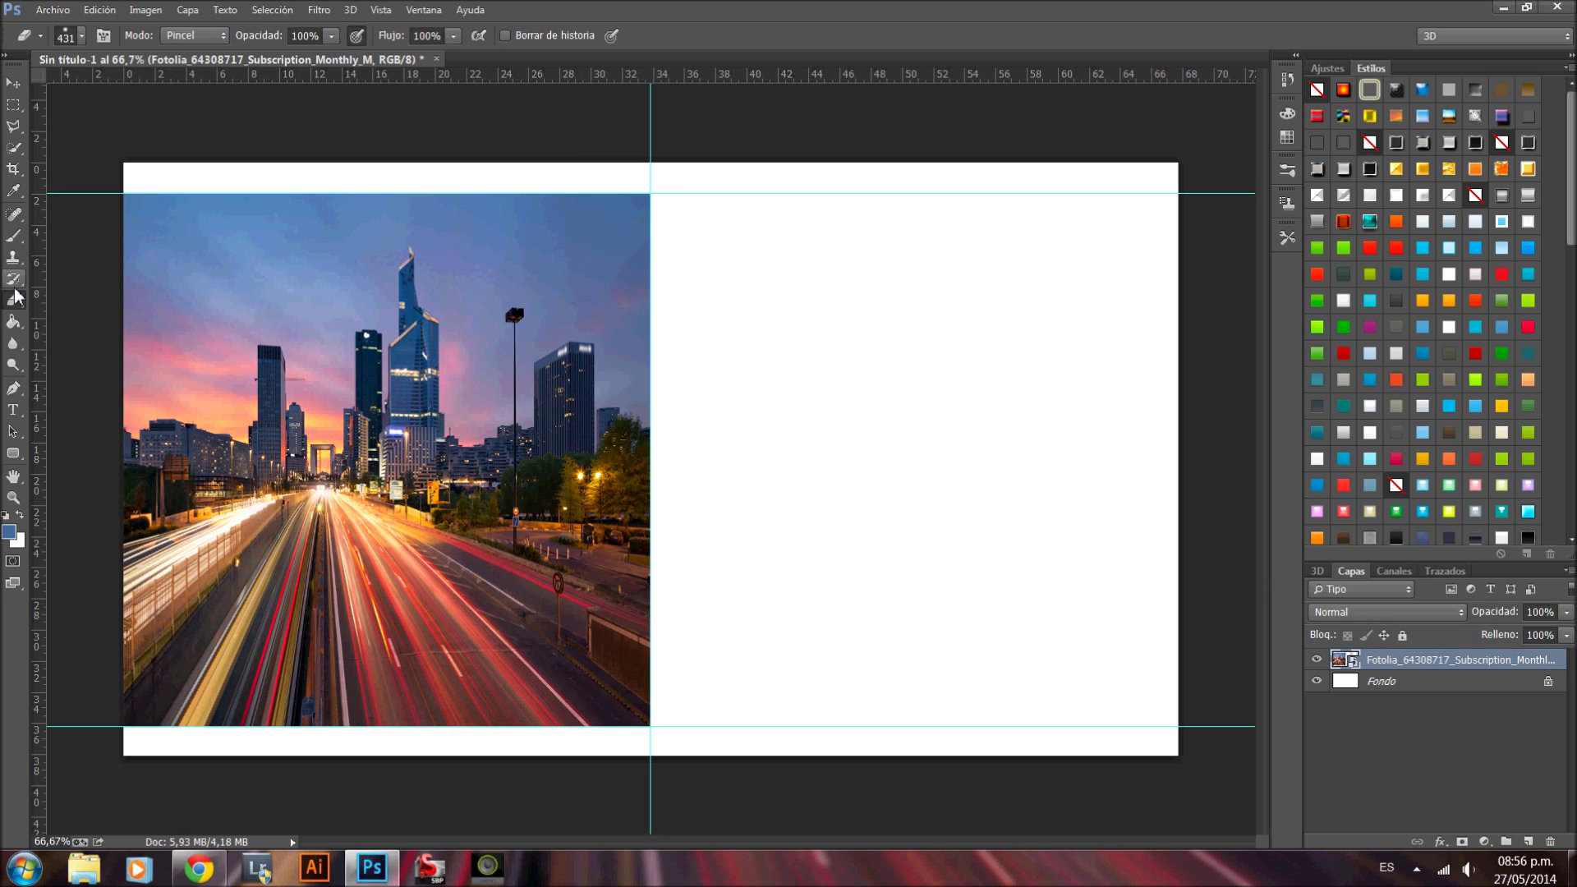
{"action": "left_click", "coordinate": [331, 360]}
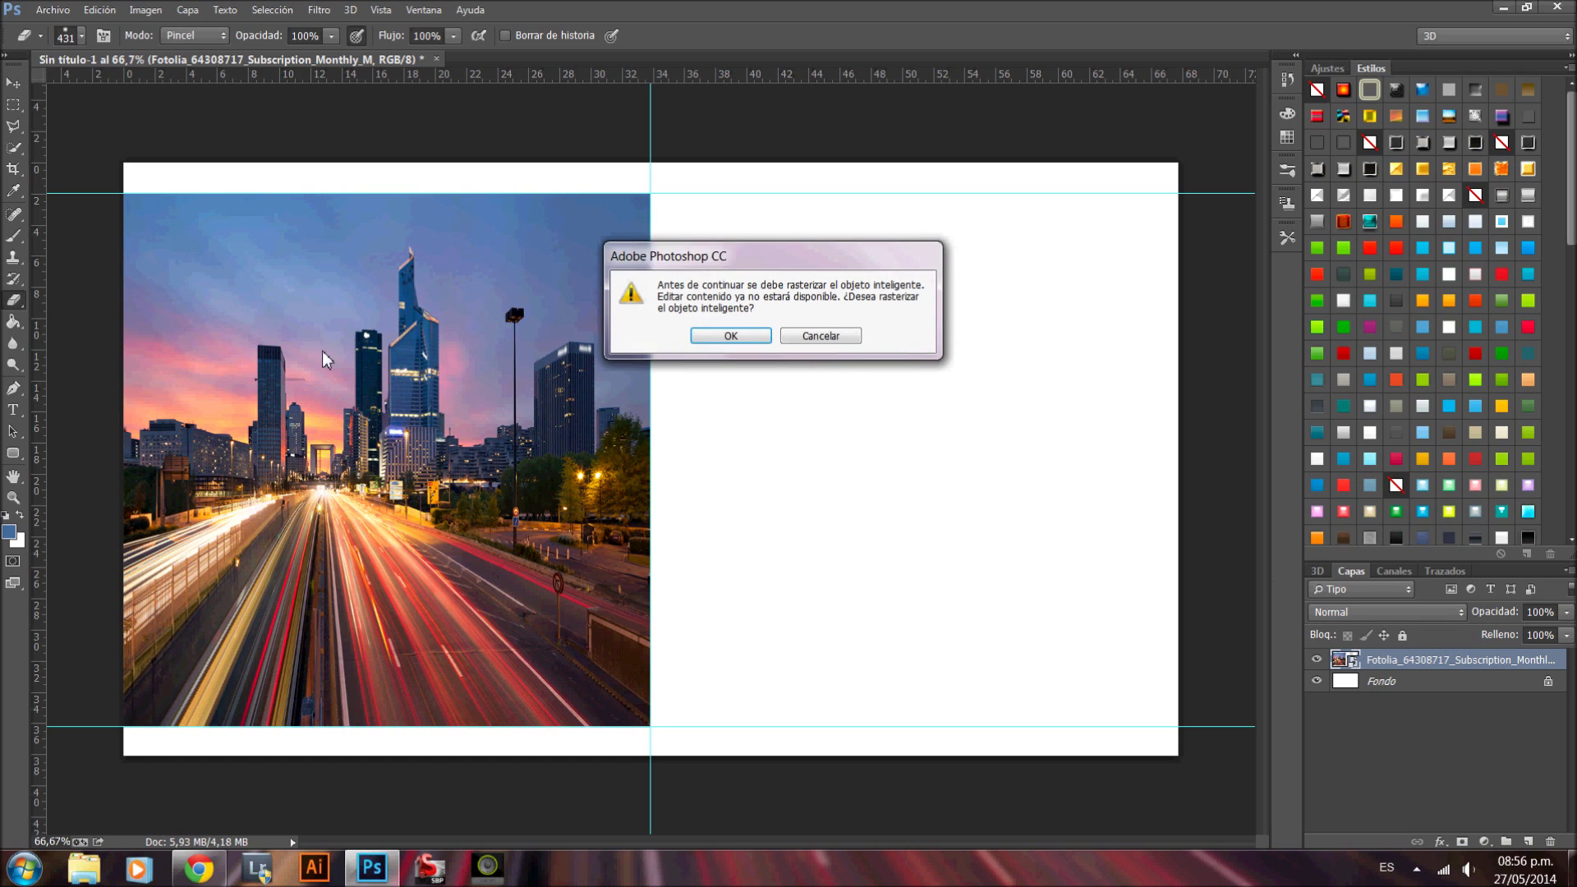
Step: Rasterize the city photo layer and duplicate it
{"action": "key", "text": "Return"}
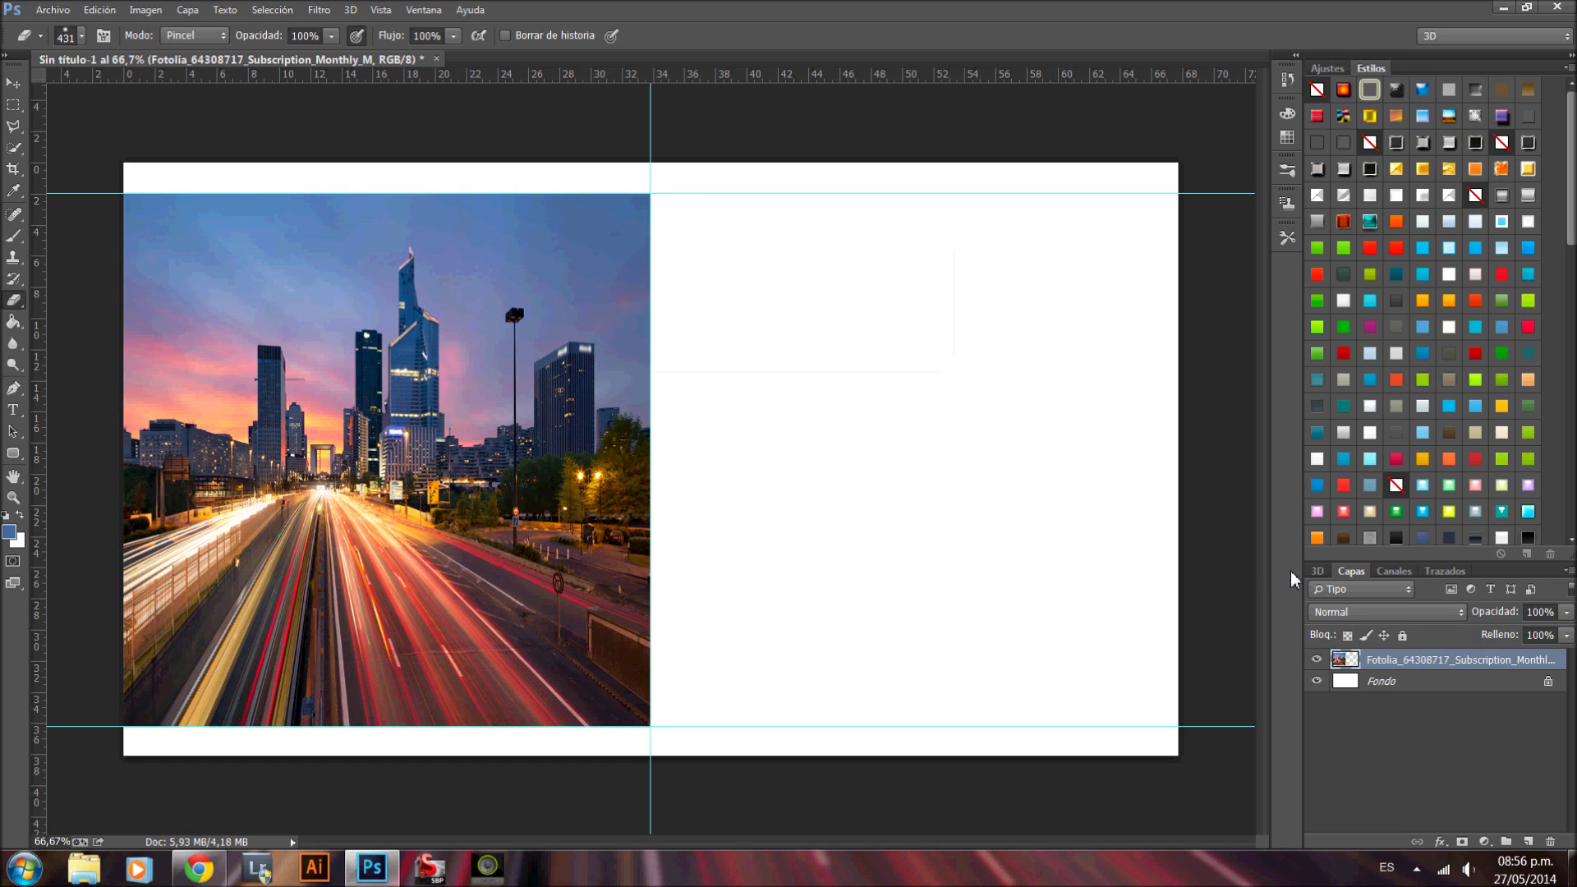
{"action": "right_click", "coordinate": [1433, 663]}
{"action": "left_click", "coordinate": [969, 183]}
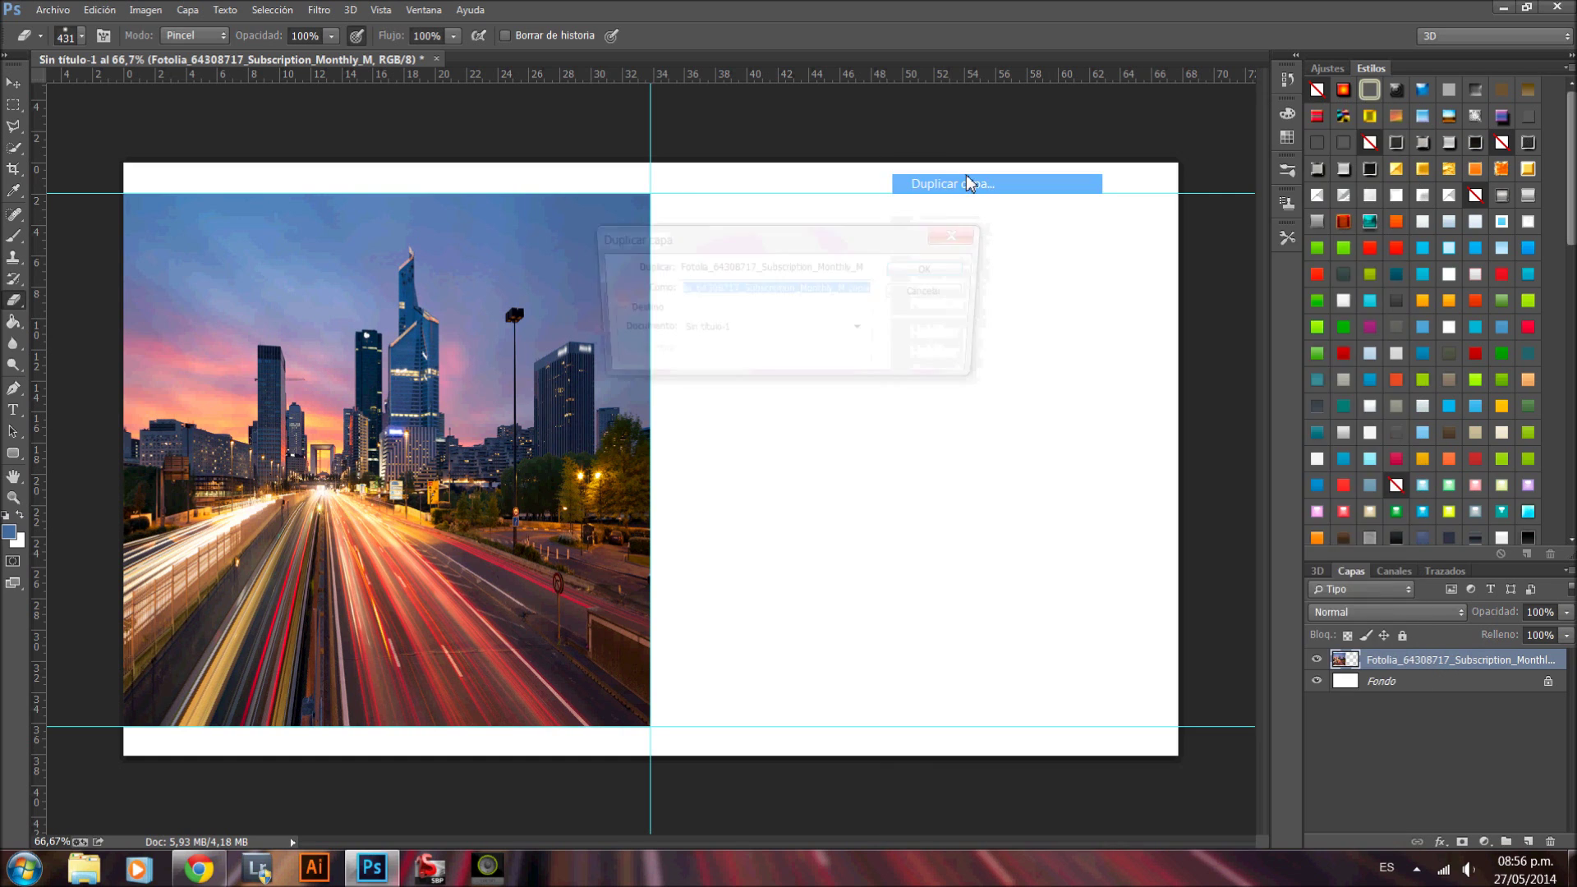
{"action": "key", "text": "Return"}
Step: Flip the duplicate horizontally into the right half as a mirror image
{"action": "key", "text": "ctrl+t"}
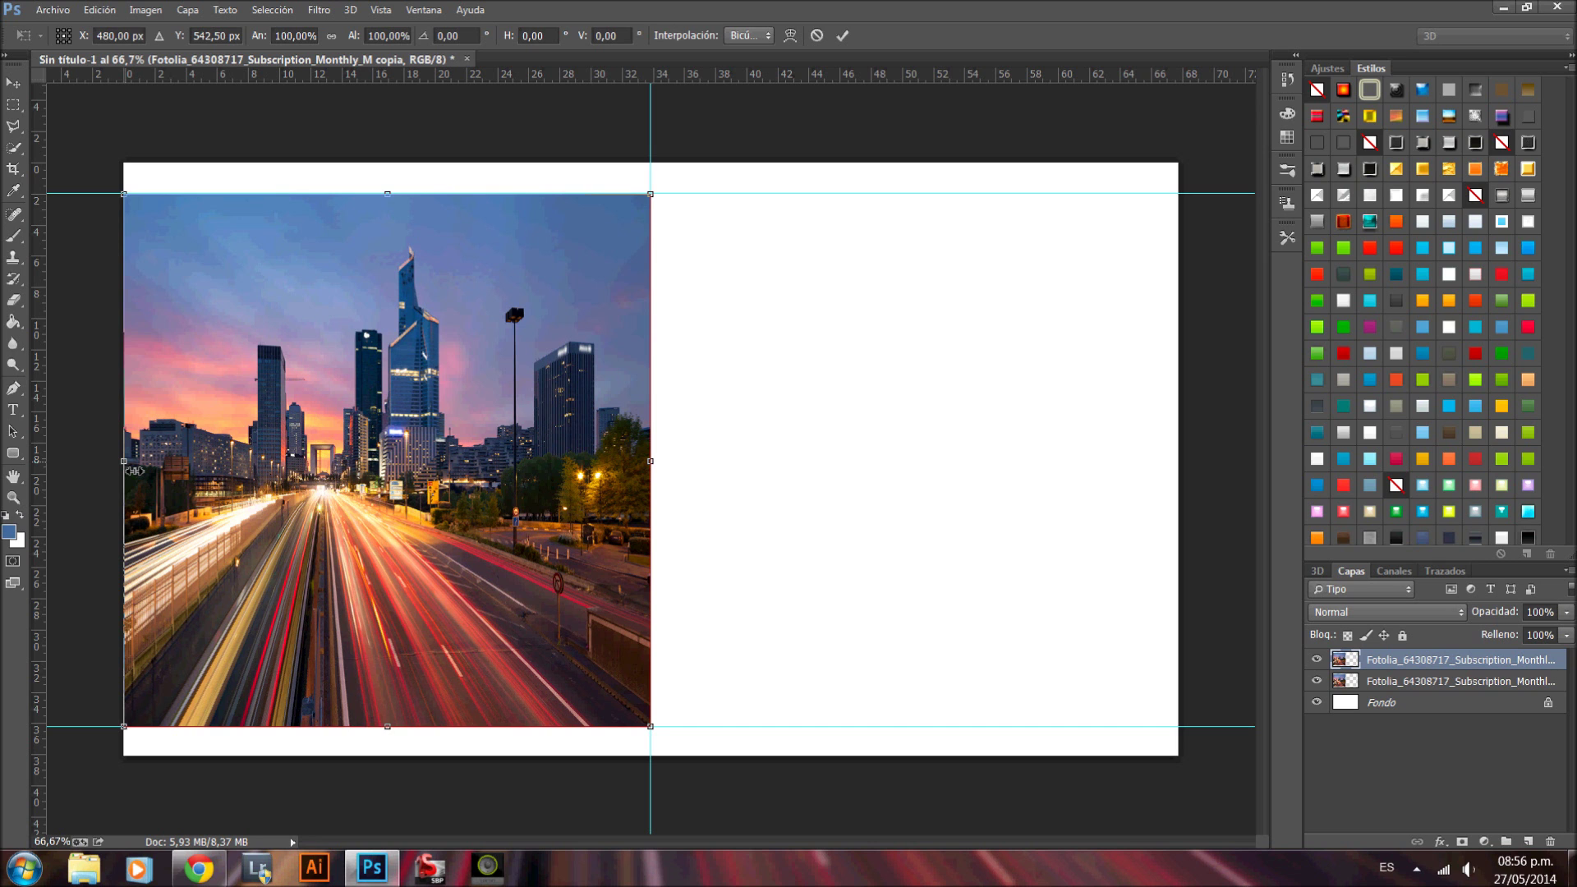
{"action": "left_click_drag", "start_coordinate": [134, 471], "coordinate": [1191, 460]}
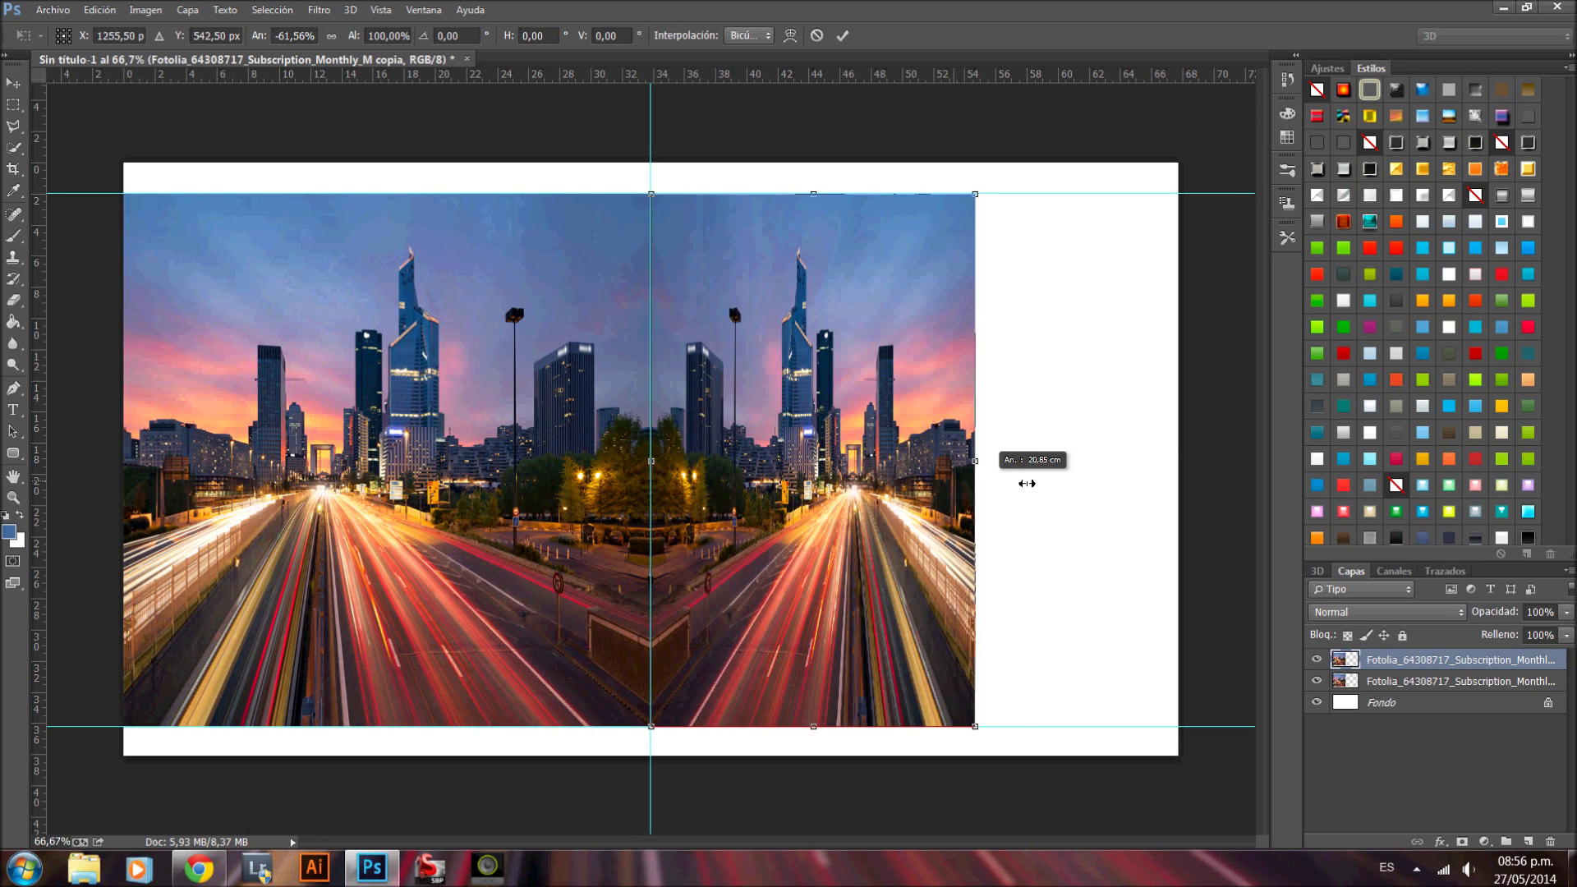
{"action": "left_click_drag", "start_coordinate": [1190, 460], "coordinate": [1200, 470]}
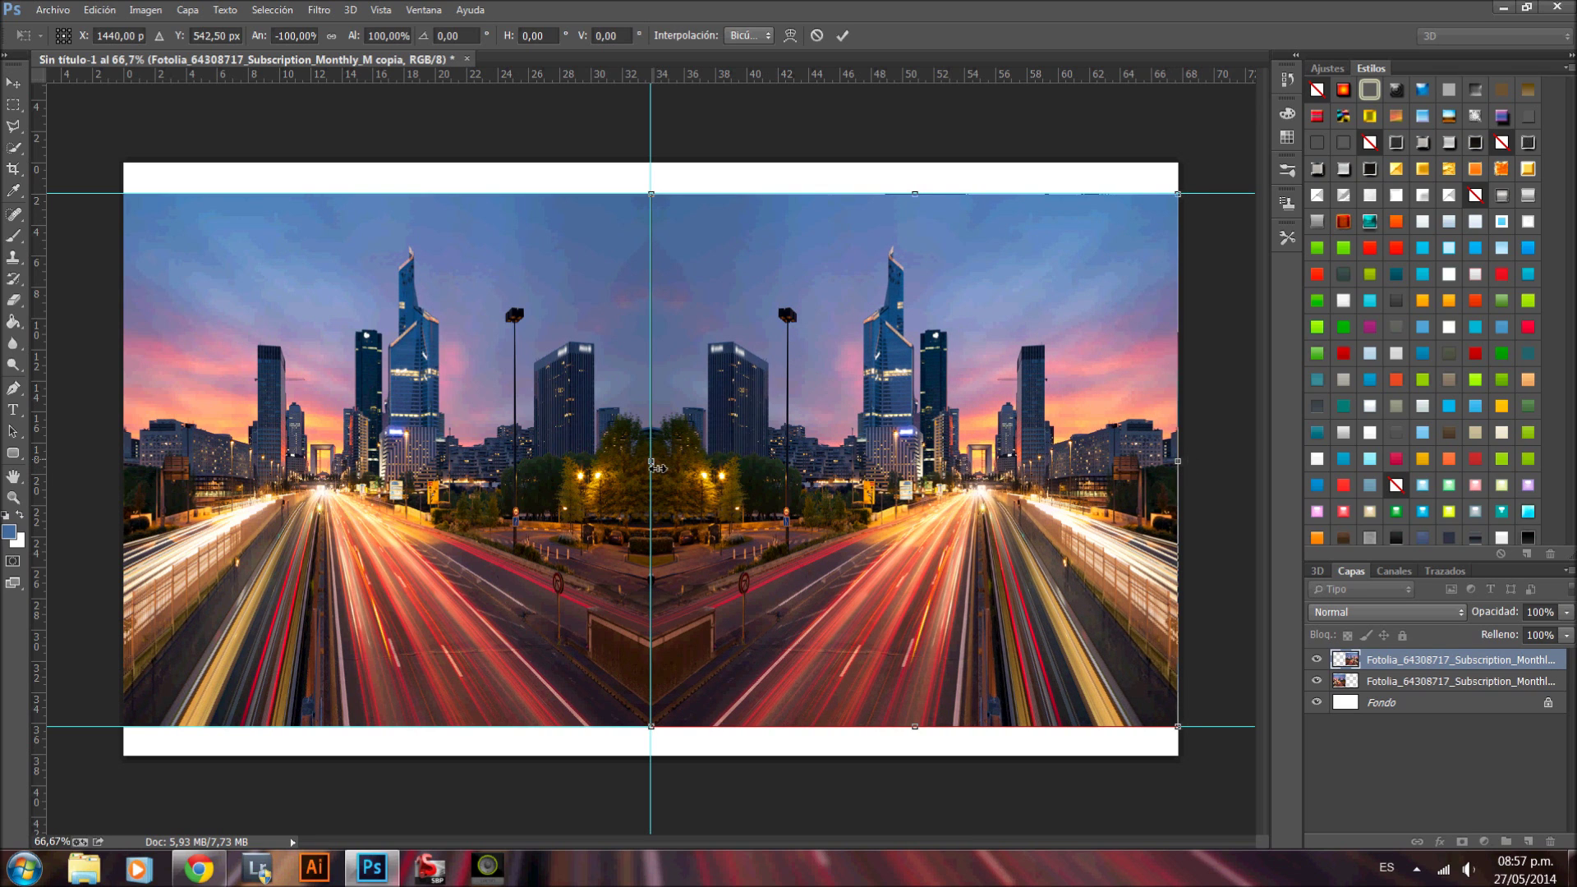
{"action": "key", "text": "e"}
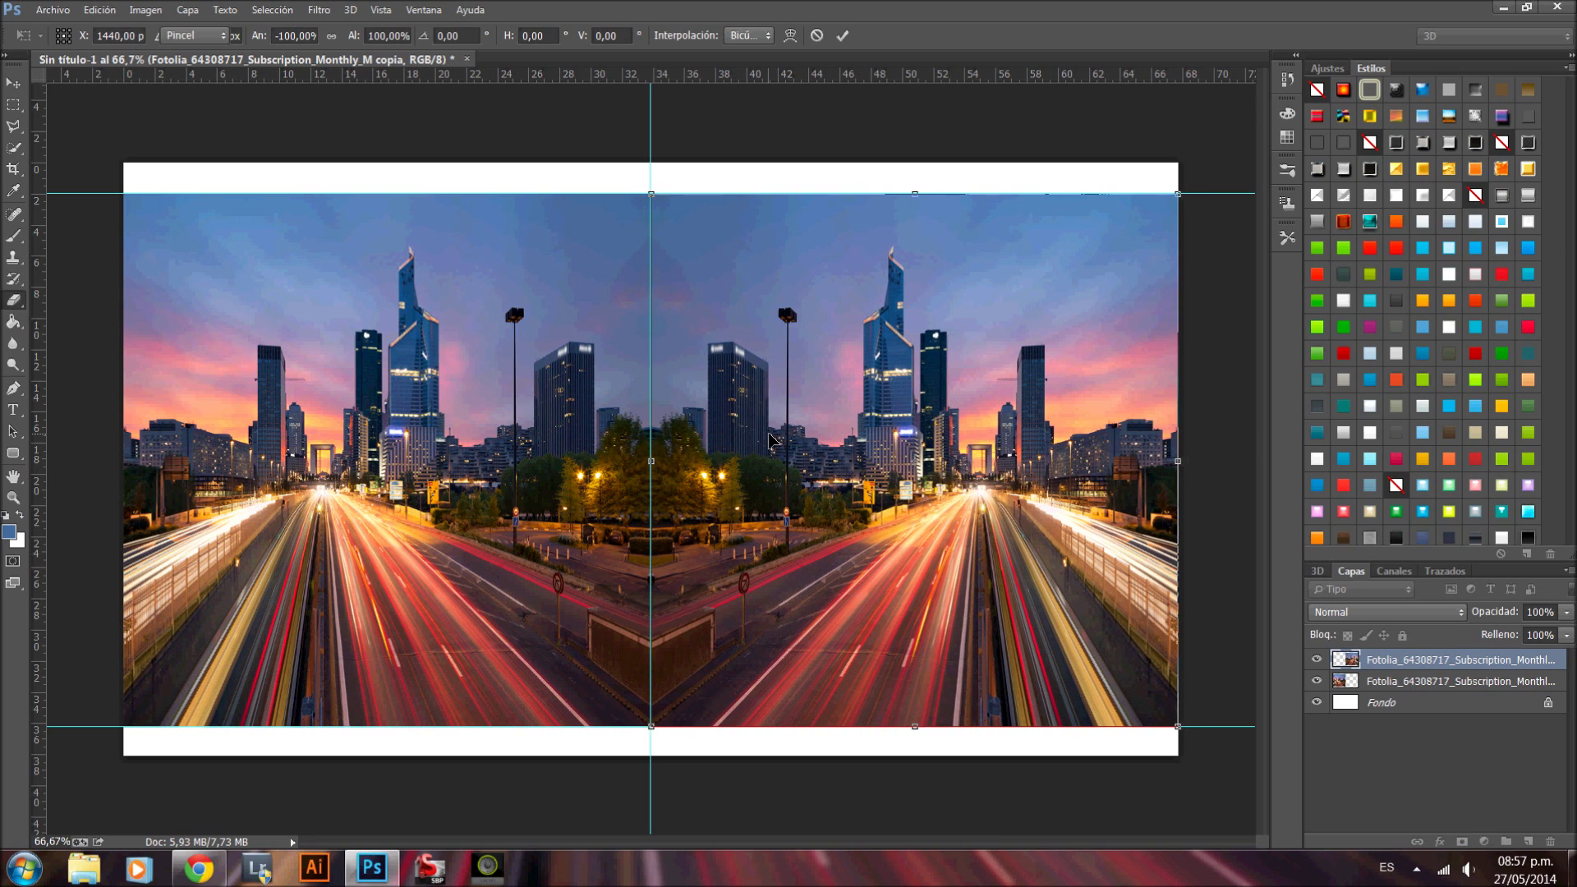
{"action": "key", "text": "Return"}
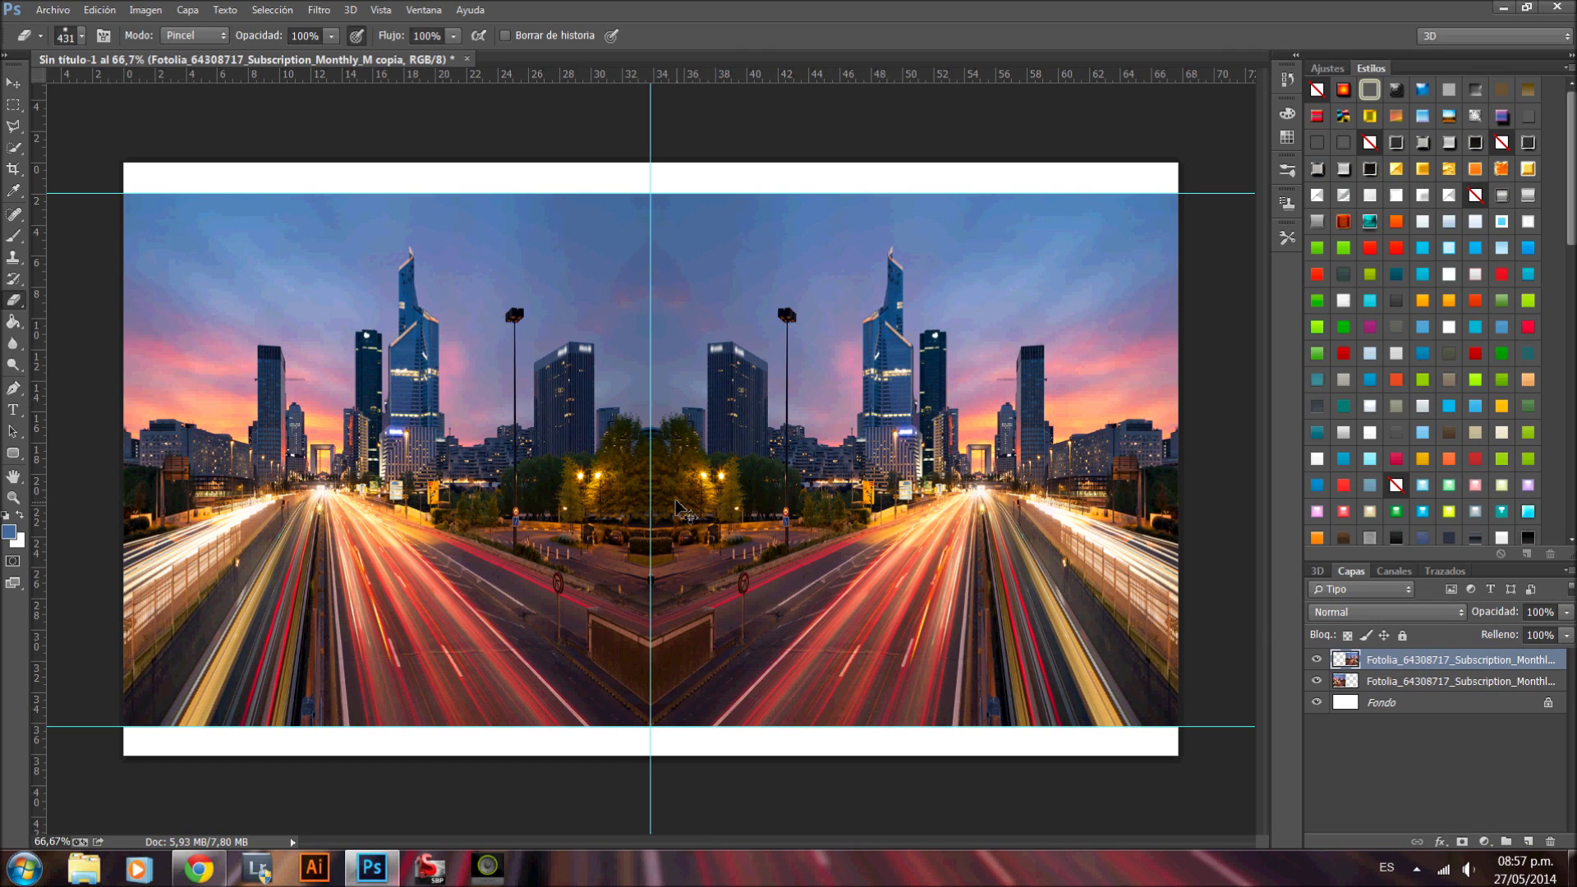
Step: Remove the centre guide, then nudge and slightly widen the right-hand copy
{"action": "left_click_drag", "start_coordinate": [650, 501], "coordinate": [1313, 452]}
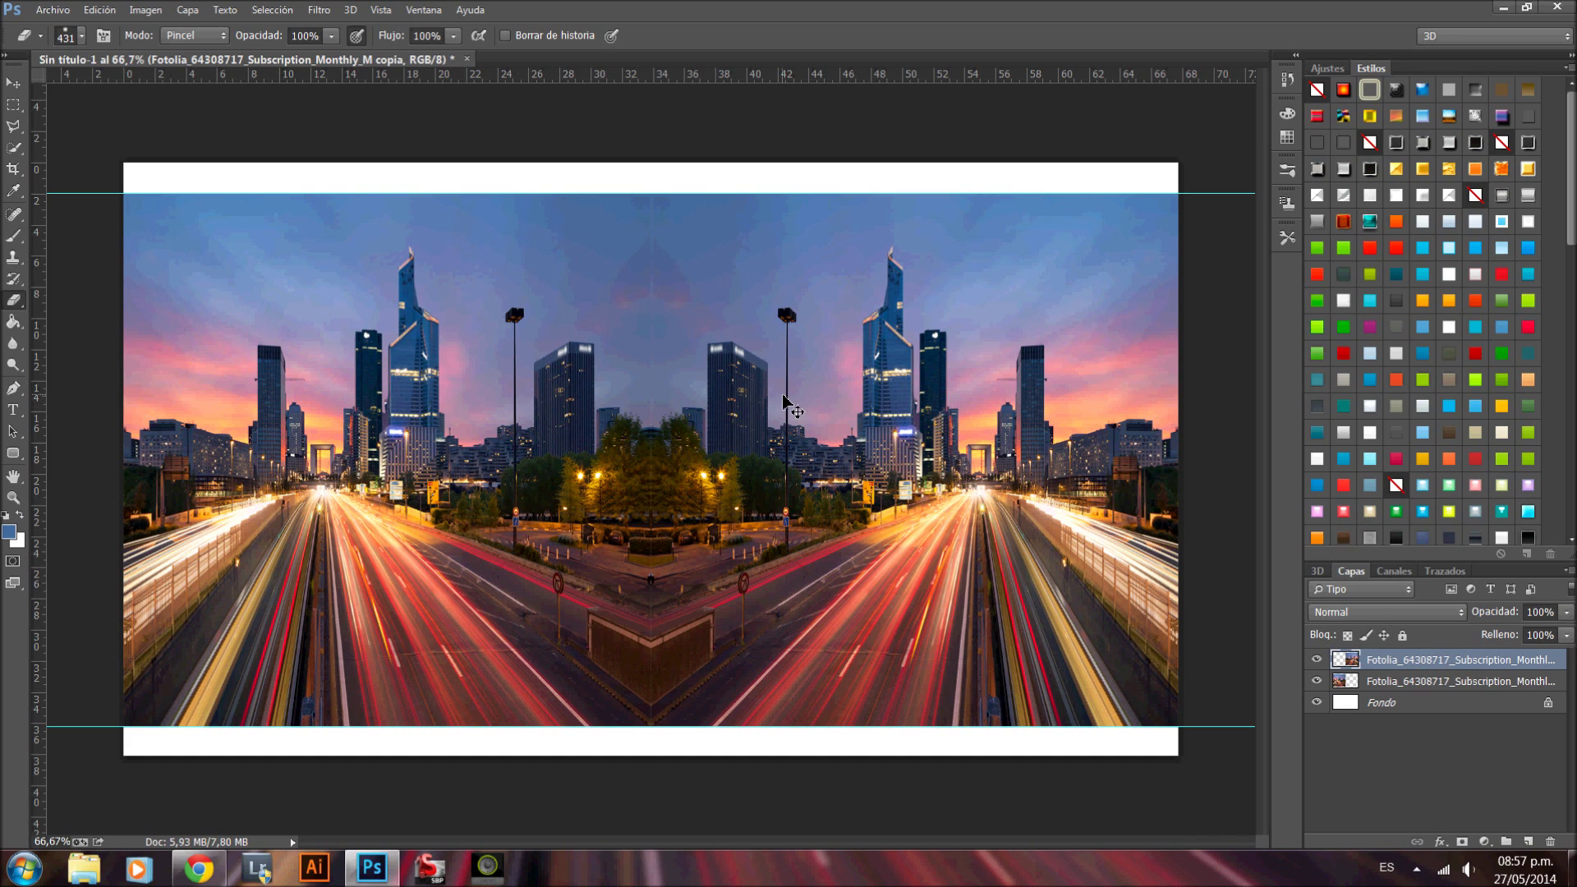
{"action": "key", "text": "ctrl+Left"}
{"action": "key", "text": "ctrl+Left"}
{"action": "key", "text": "ctrl+Left"}
{"action": "key", "text": "ctrl+Left"}
{"action": "key", "text": "ctrl+Left"}
{"action": "key", "text": "ctrl+Left"}
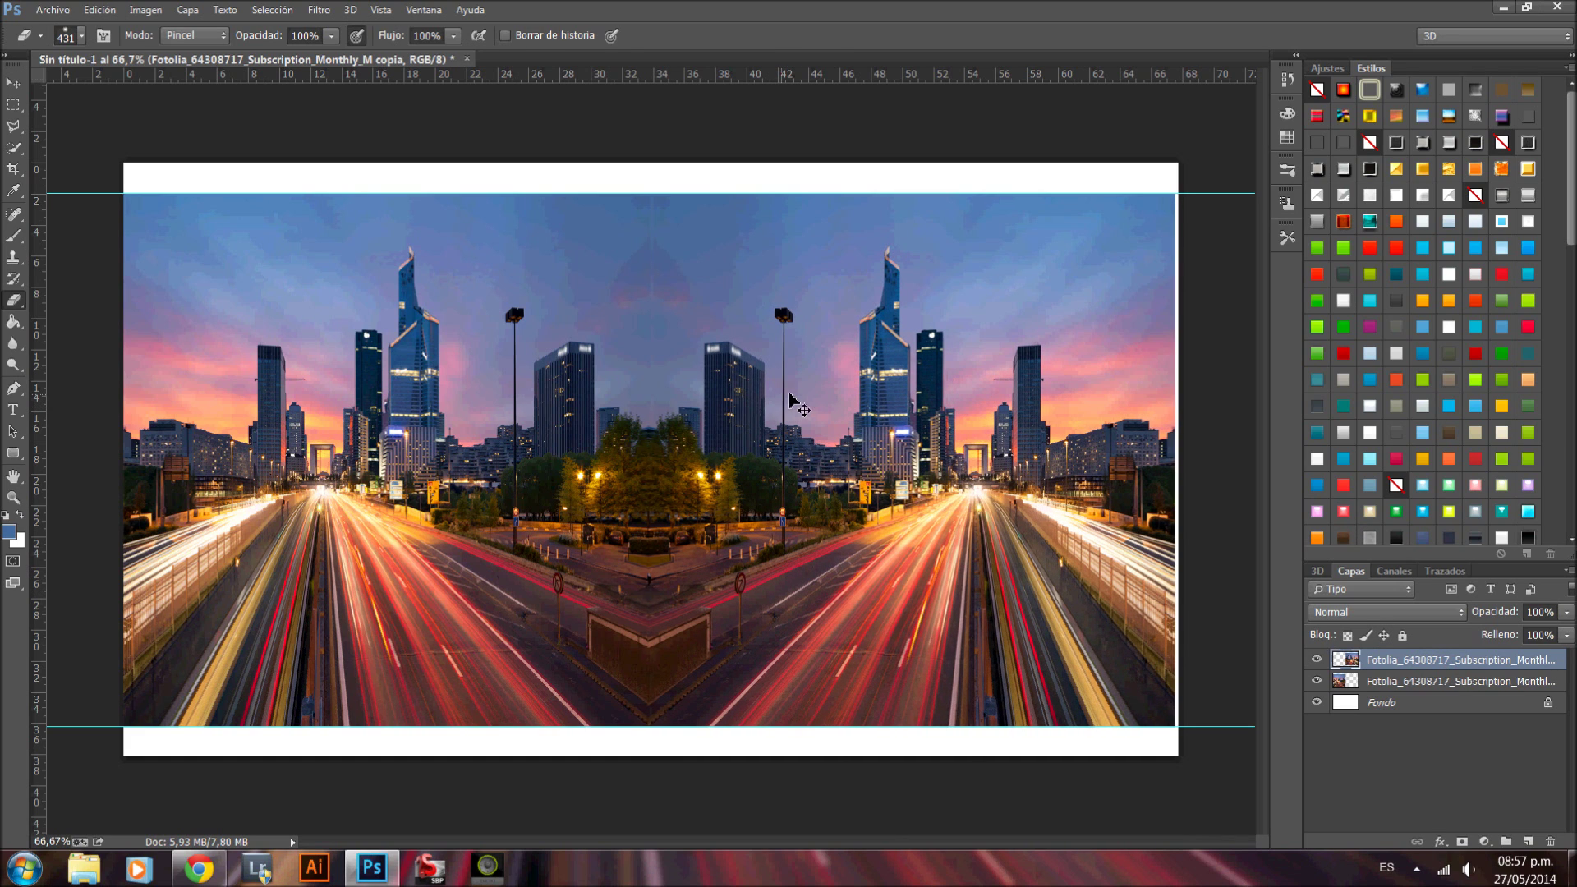
{"action": "key", "text": "ctrl+t"}
{"action": "left_click_drag", "start_coordinate": [1188, 466], "coordinate": [1207, 467]}
{"action": "key", "text": "Return"}
{"action": "key", "text": "e"}
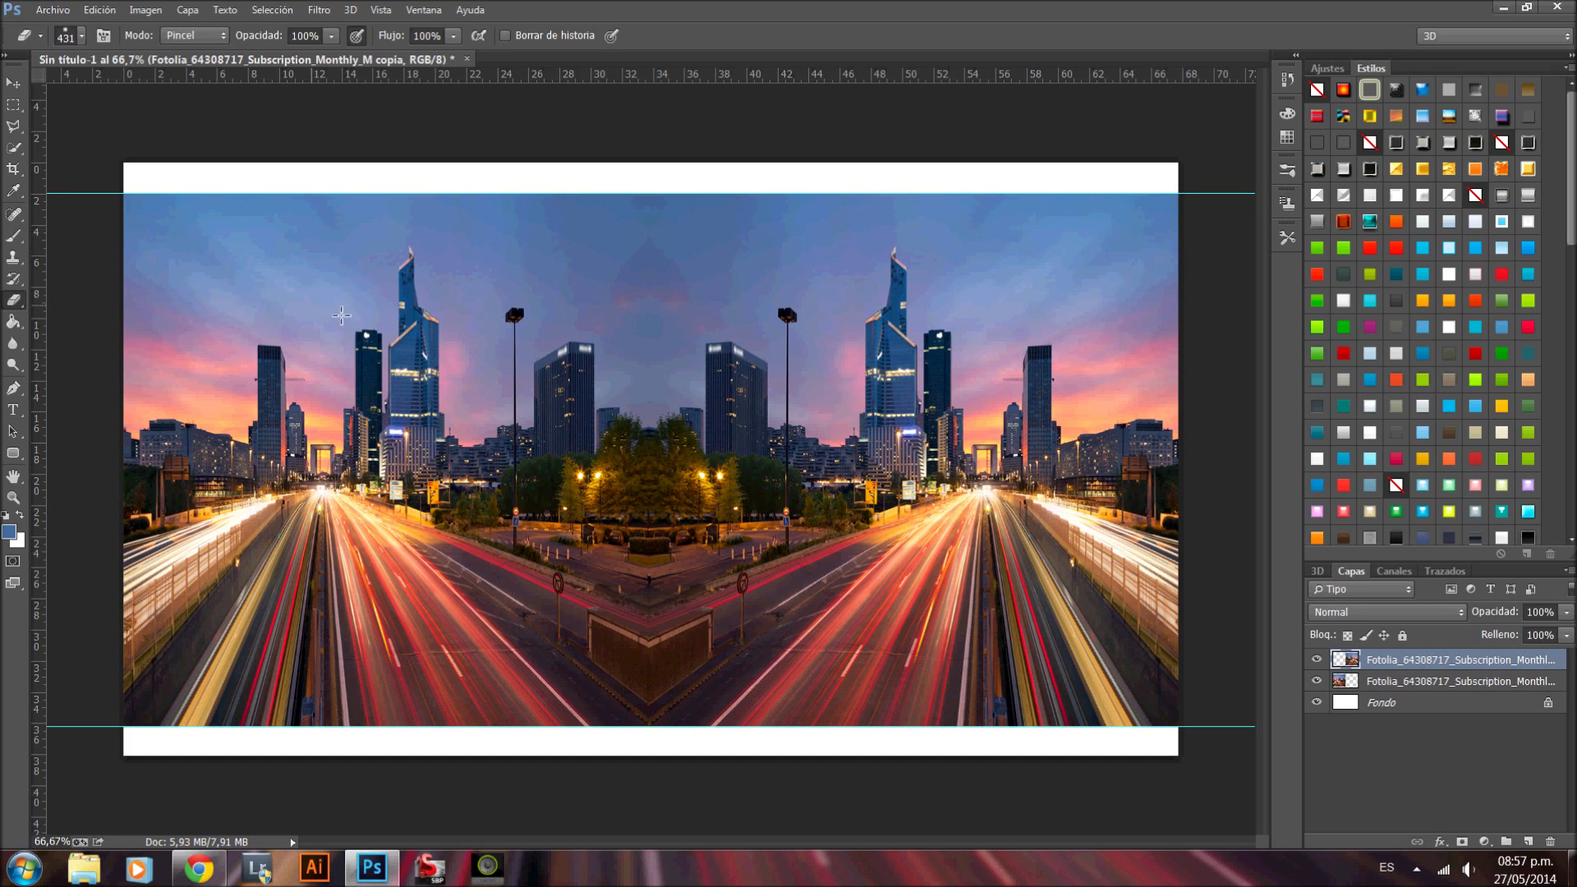
Step: Merge the two city layers, delete the white background, and remove the bottom guide
{"action": "left_click", "coordinate": [1441, 681], "text": "shift"}
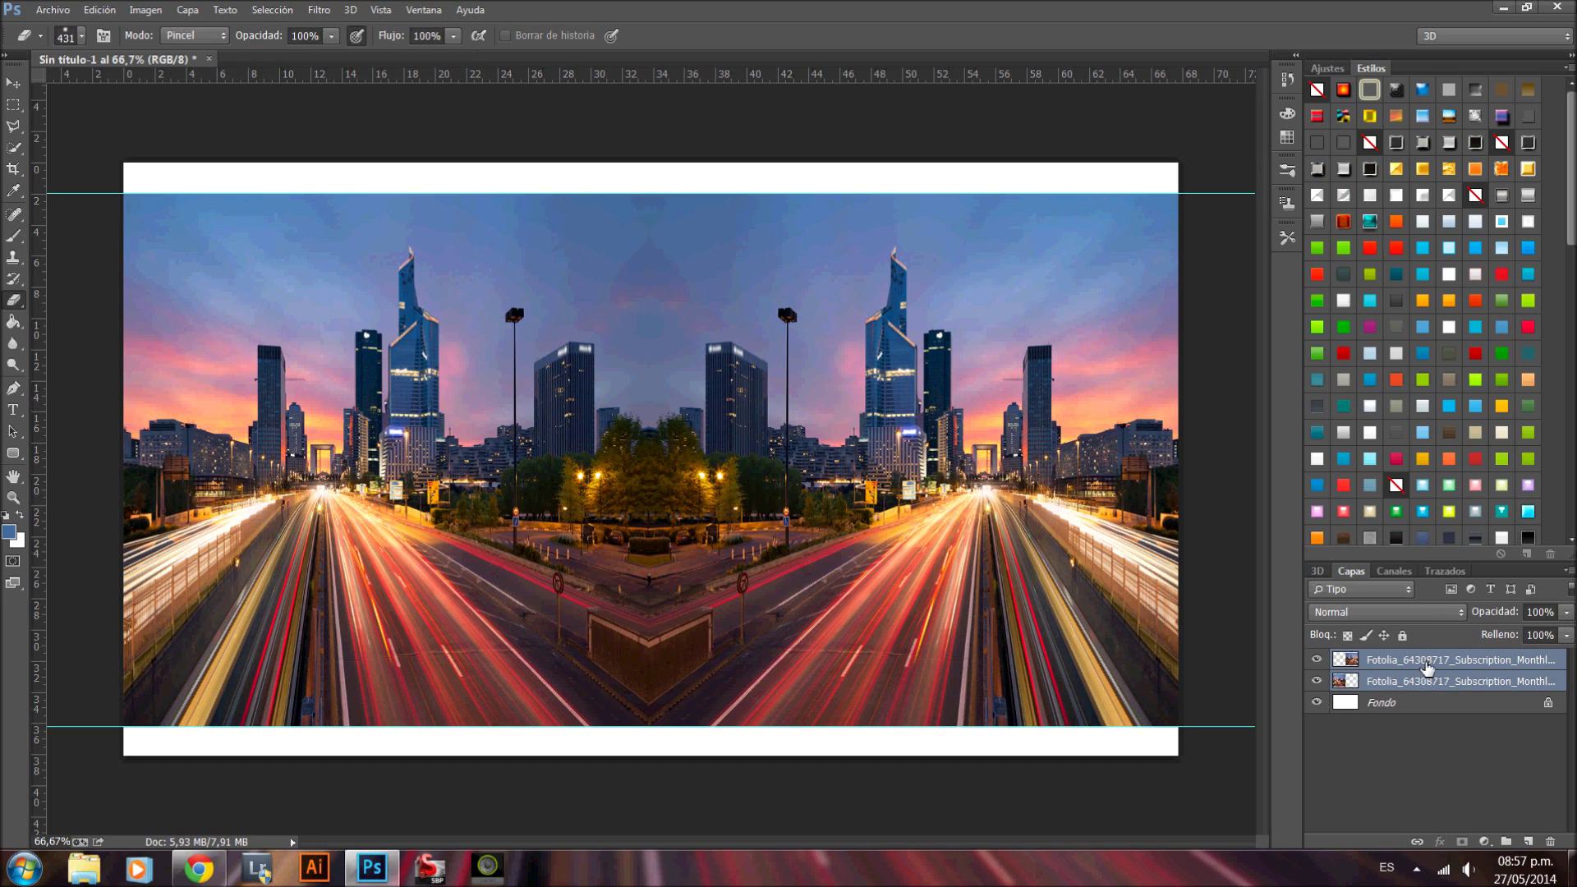
{"action": "key", "text": "ctrl+e"}
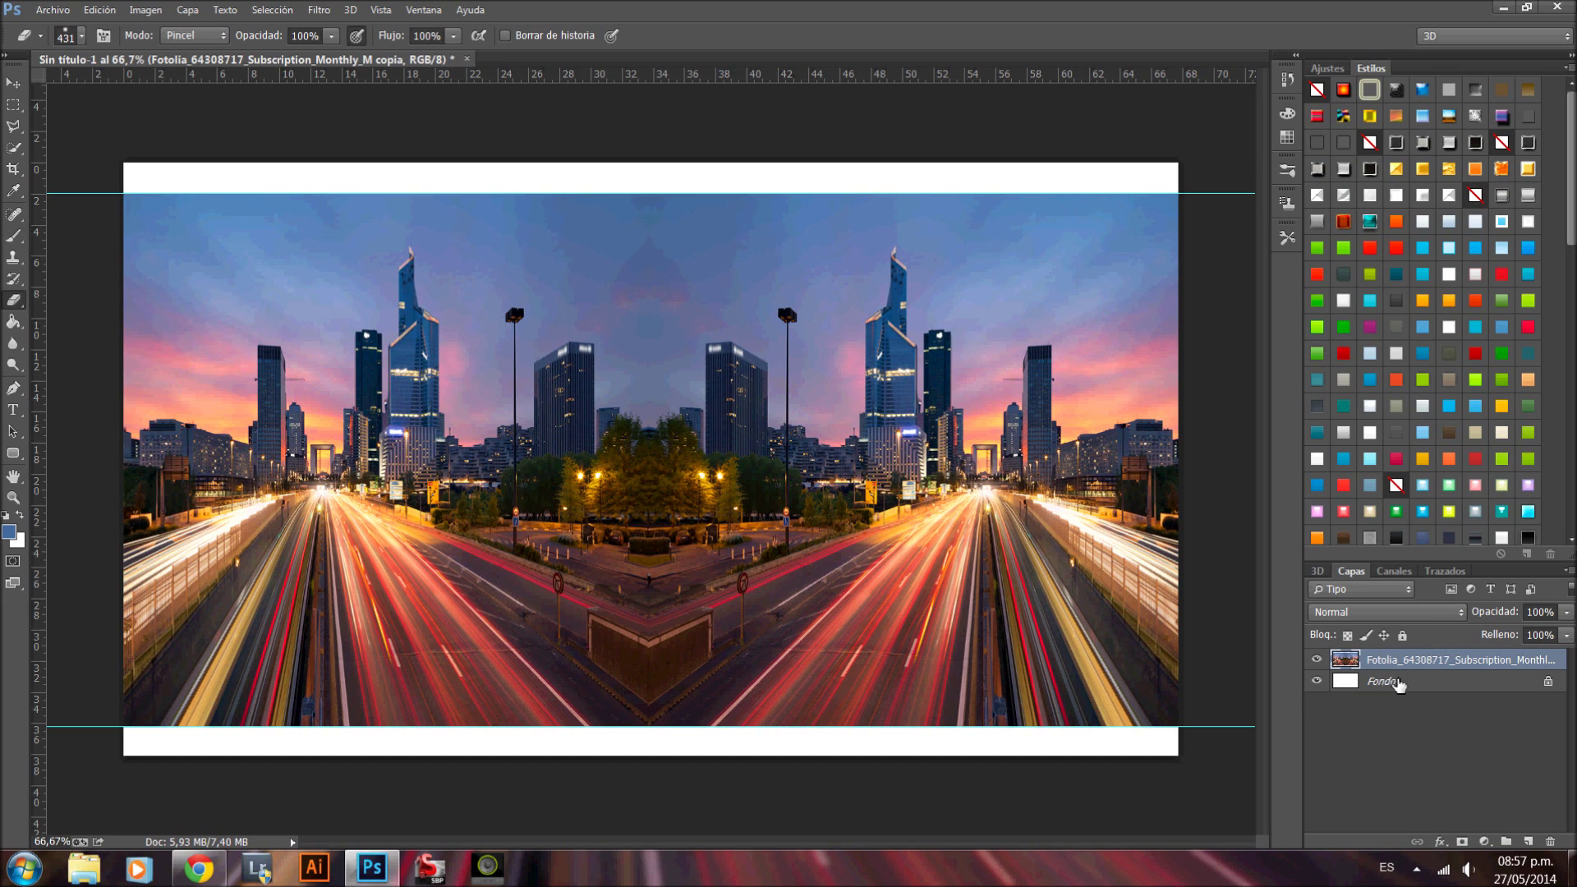
{"action": "double_click", "coordinate": [1388, 681]}
{"action": "key", "text": "Return"}
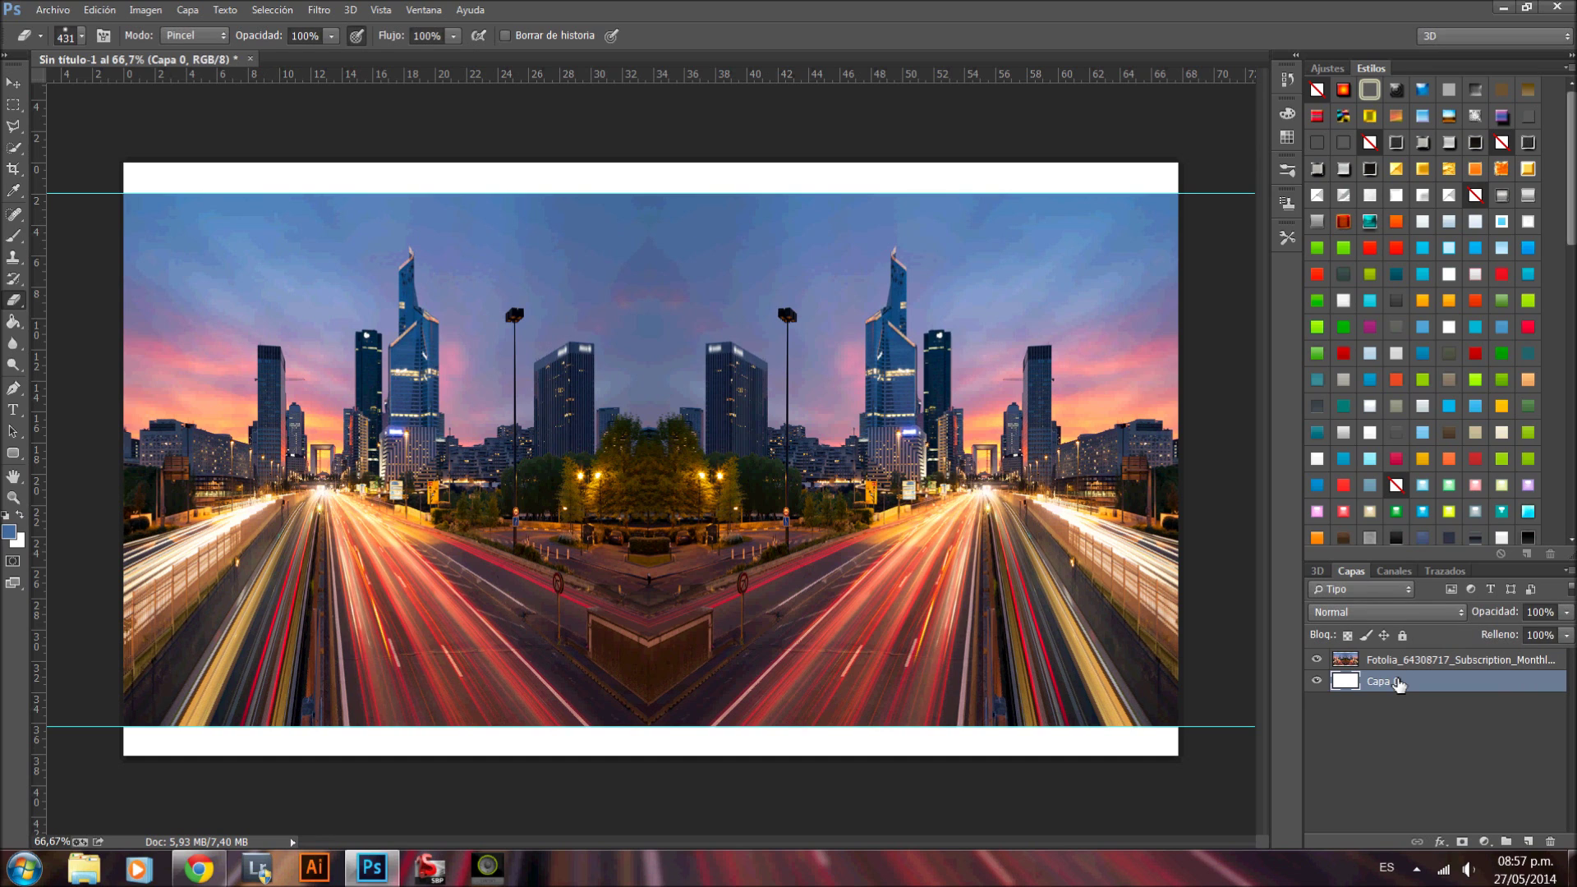
{"action": "key", "text": "Delete"}
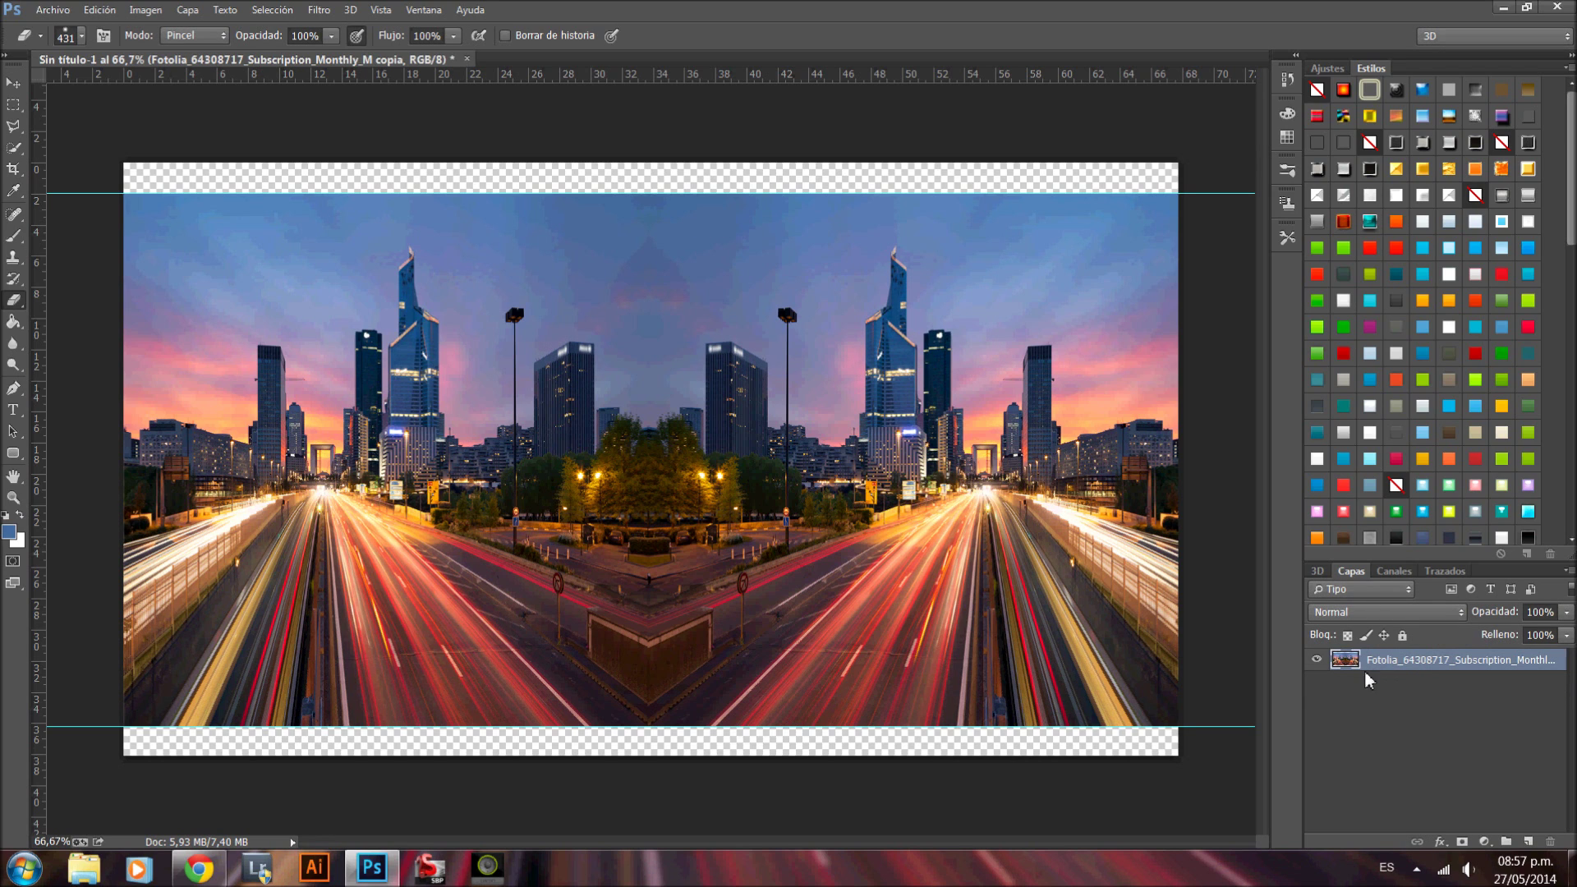
{"action": "mouse_move", "coordinate": [953, 727]}
{"action": "left_mouse_down"}
{"action": "mouse_move", "coordinate": [1026, 202]}
{"action": "mouse_move", "coordinate": [881, 8]}
{"action": "left_mouse_up"}
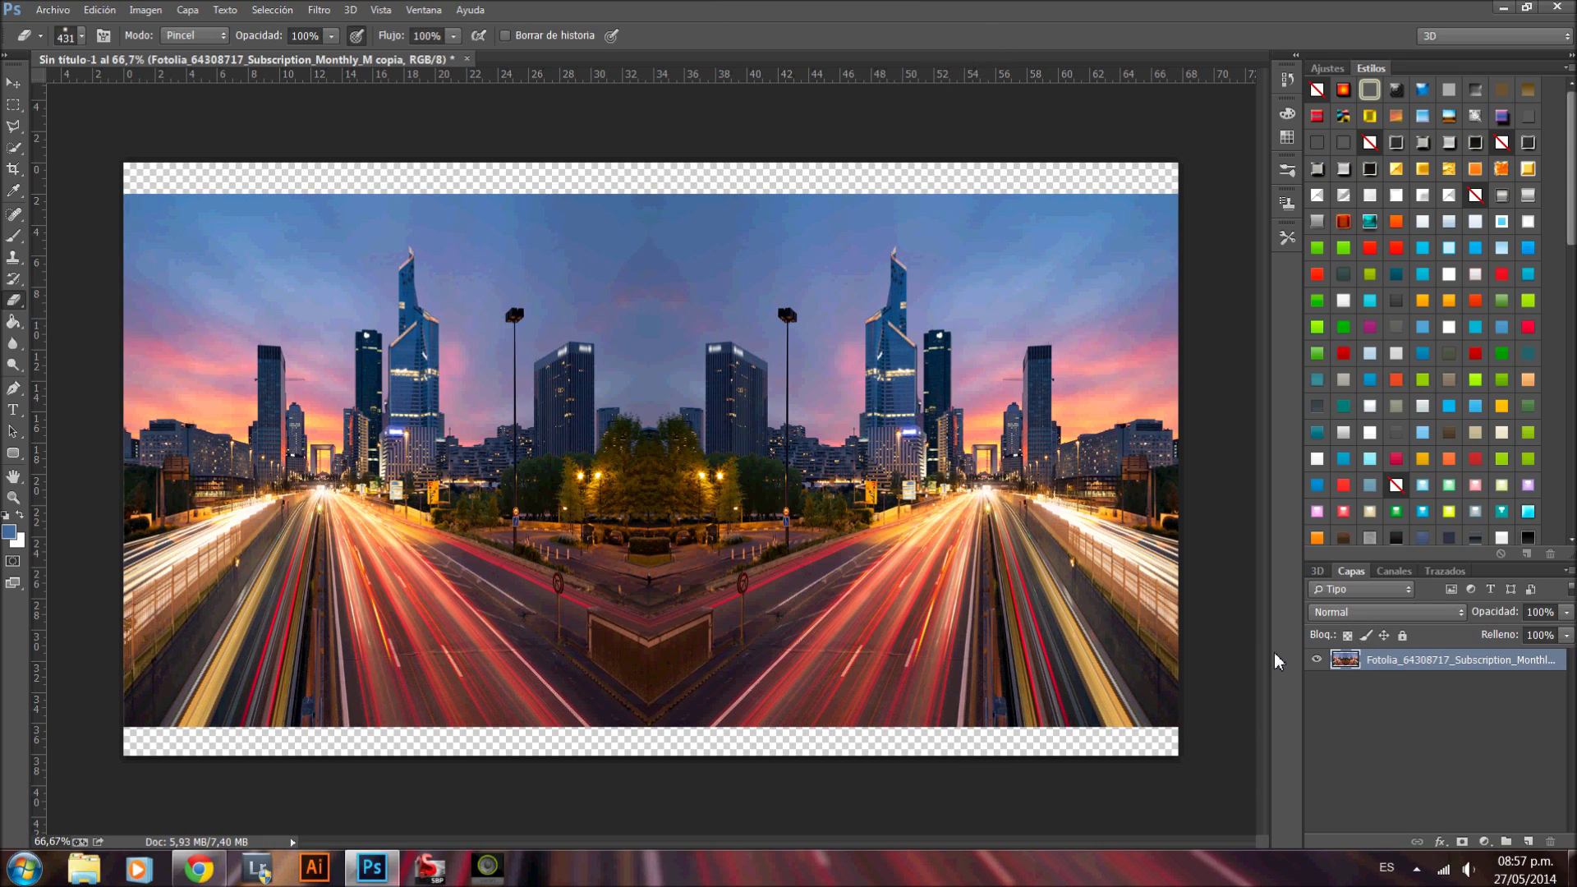
Step: Stretch the merged city image vertically to cover the top and bottom strips
{"action": "key", "text": "ctrl+t"}
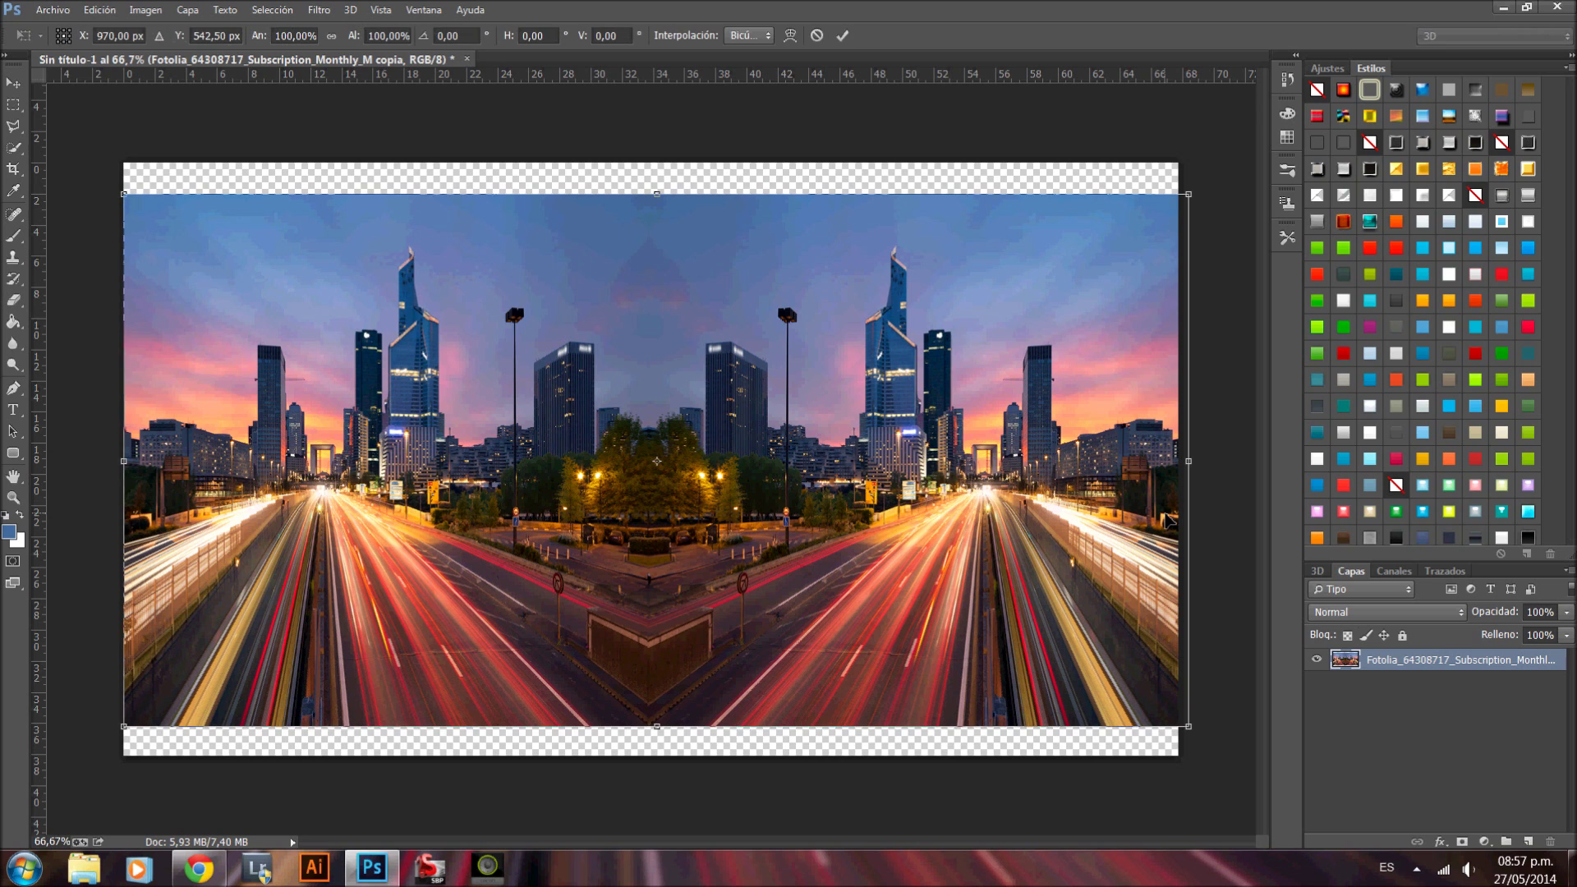
{"action": "left_click_drag", "start_coordinate": [656, 193], "coordinate": [668, 165]}
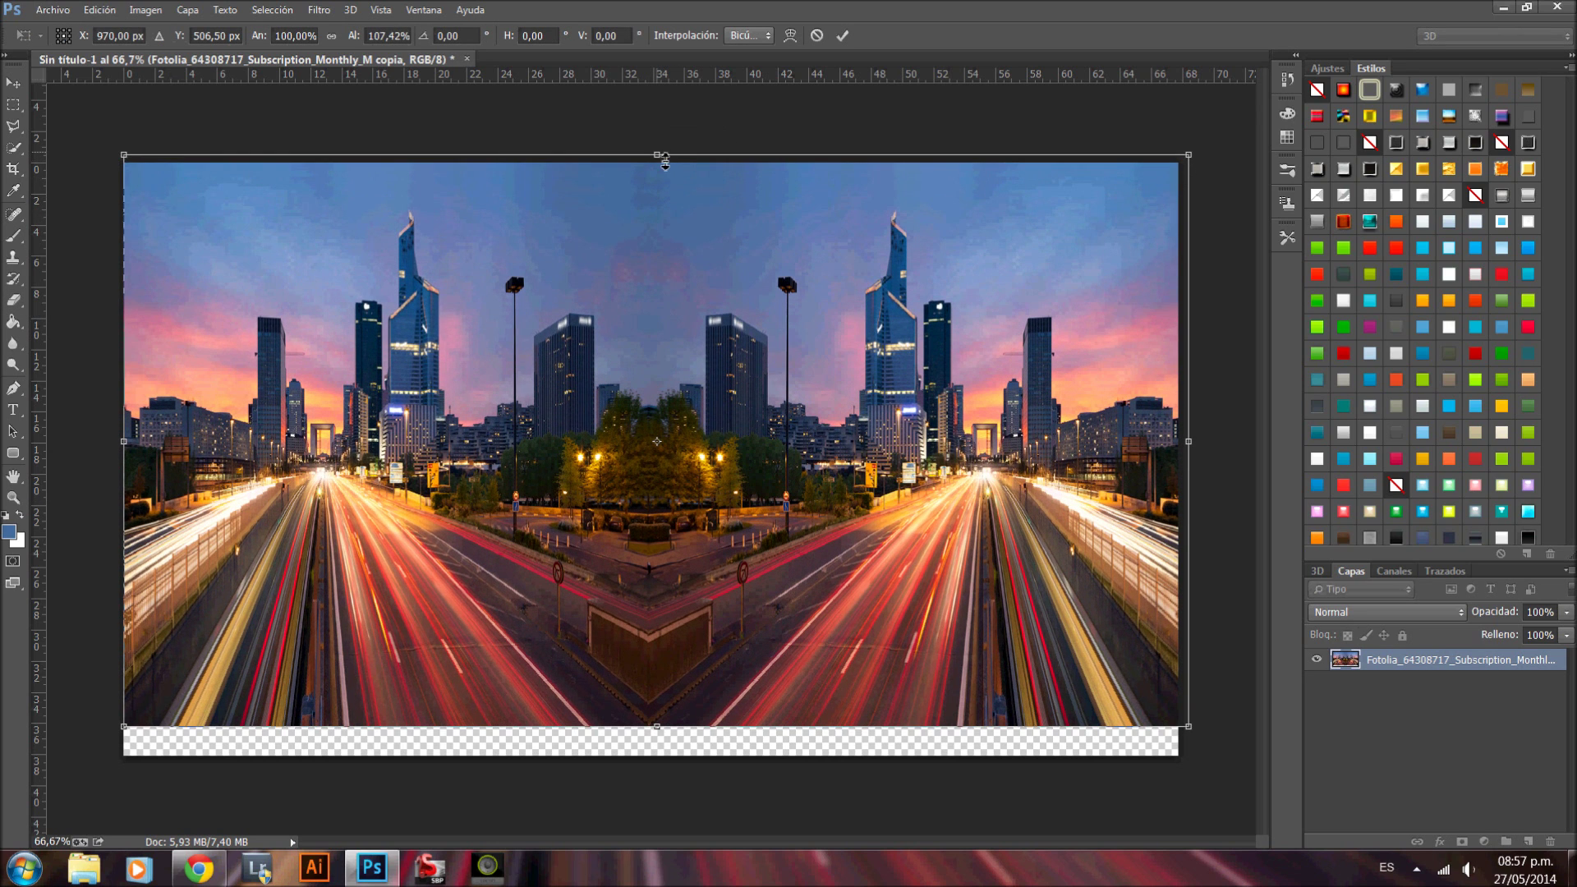
{"action": "left_click_drag", "start_coordinate": [664, 729], "coordinate": [670, 770]}
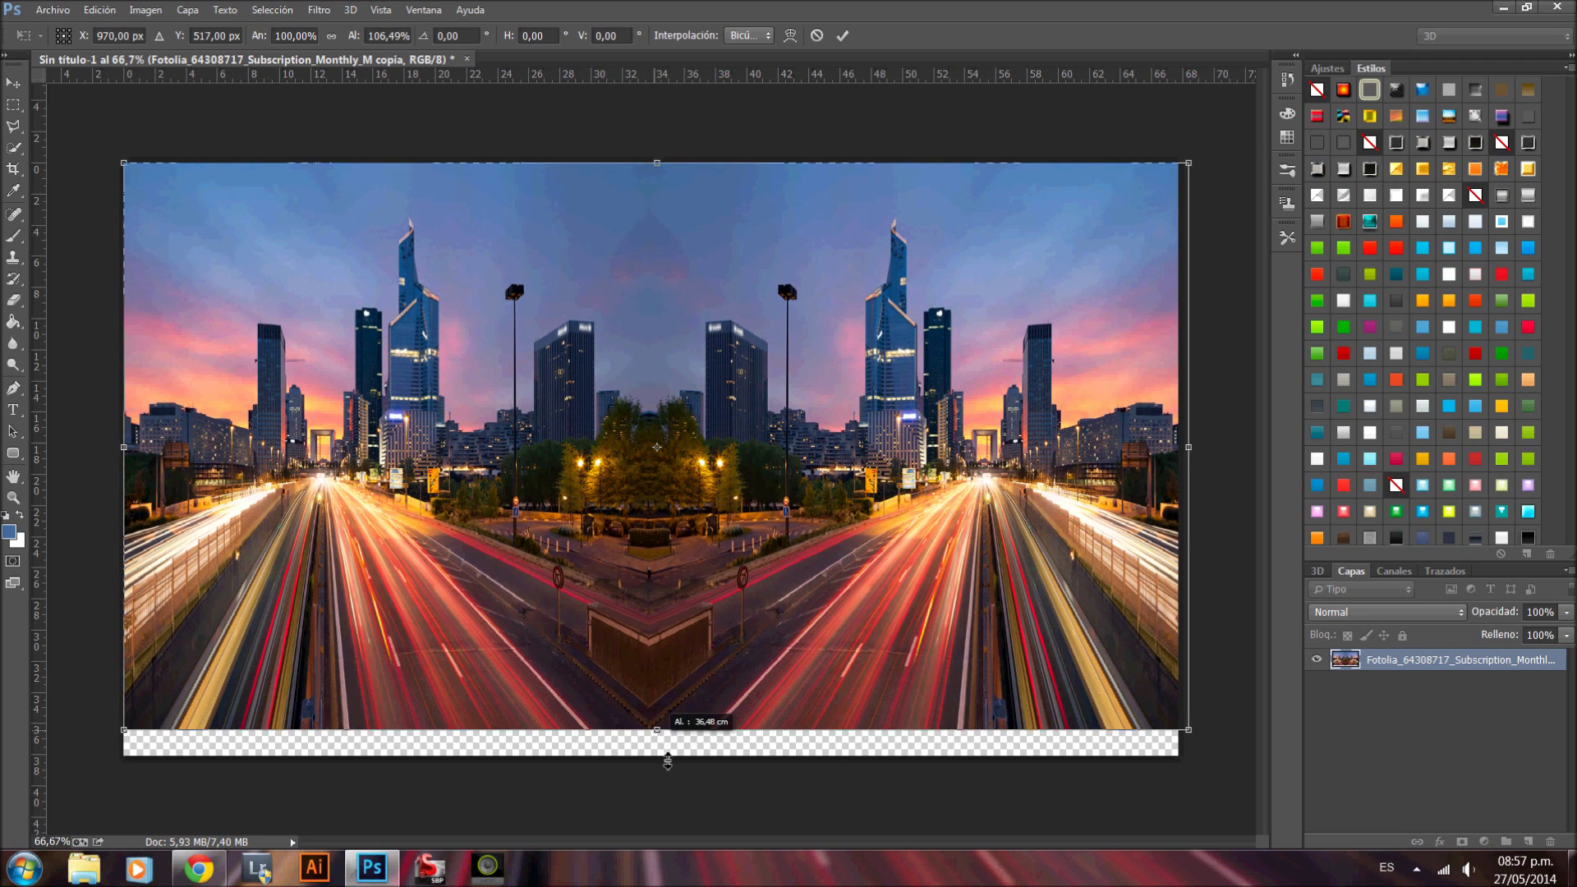
{"action": "key", "text": "Return"}
{"action": "key", "text": "e"}
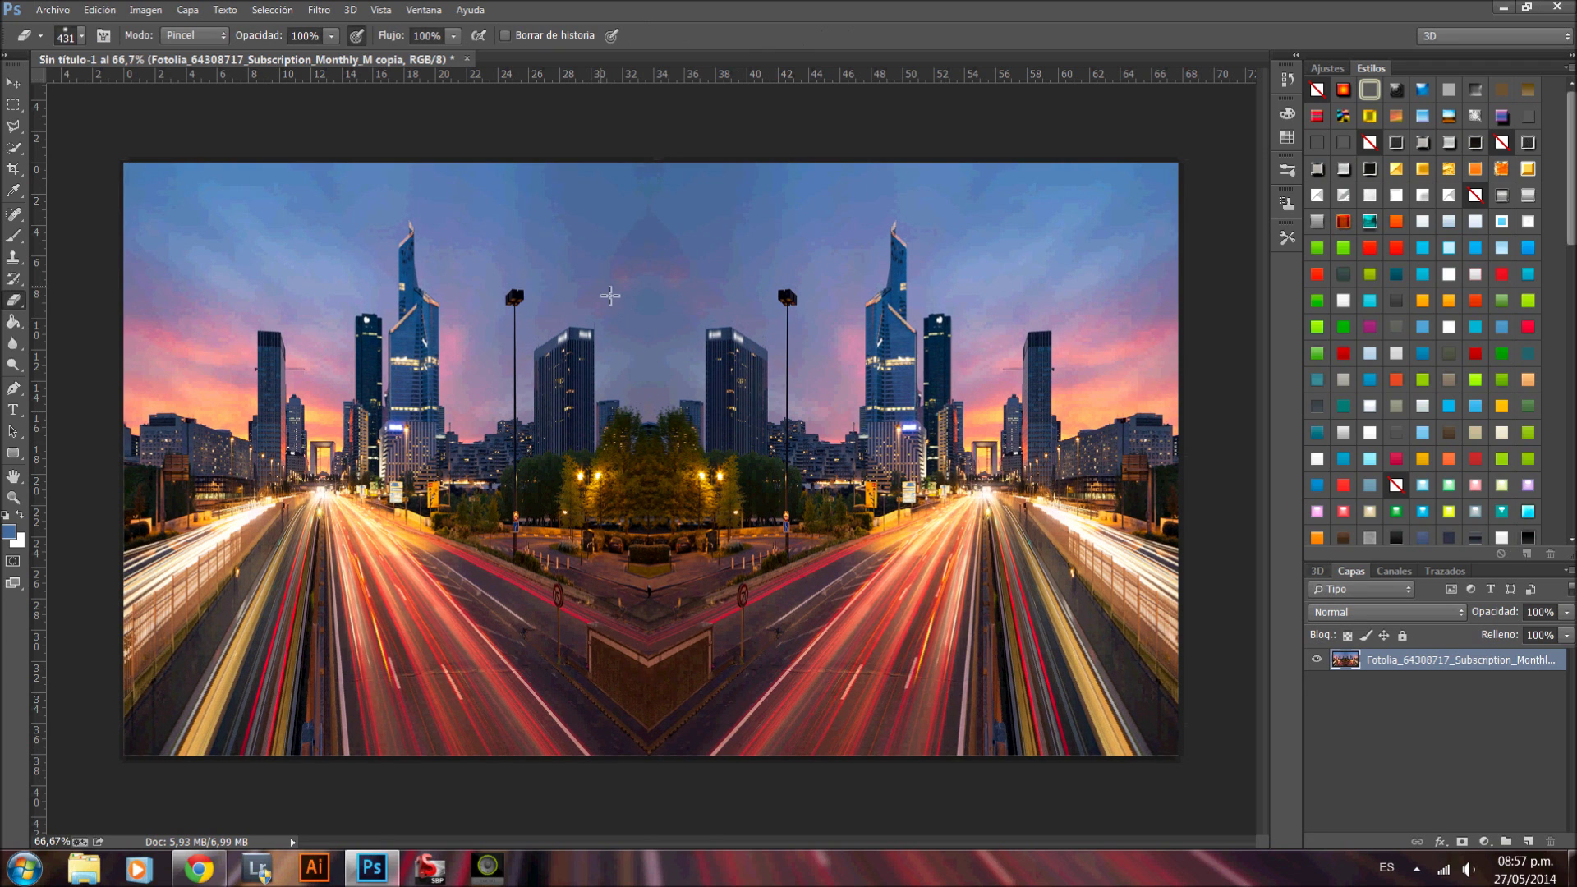
{"action": "key", "text": "ctrl+u"}
Step: Set the Blues lightness to -100 in Hue/Saturation
{"action": "left_click", "coordinate": [1229, 187]}
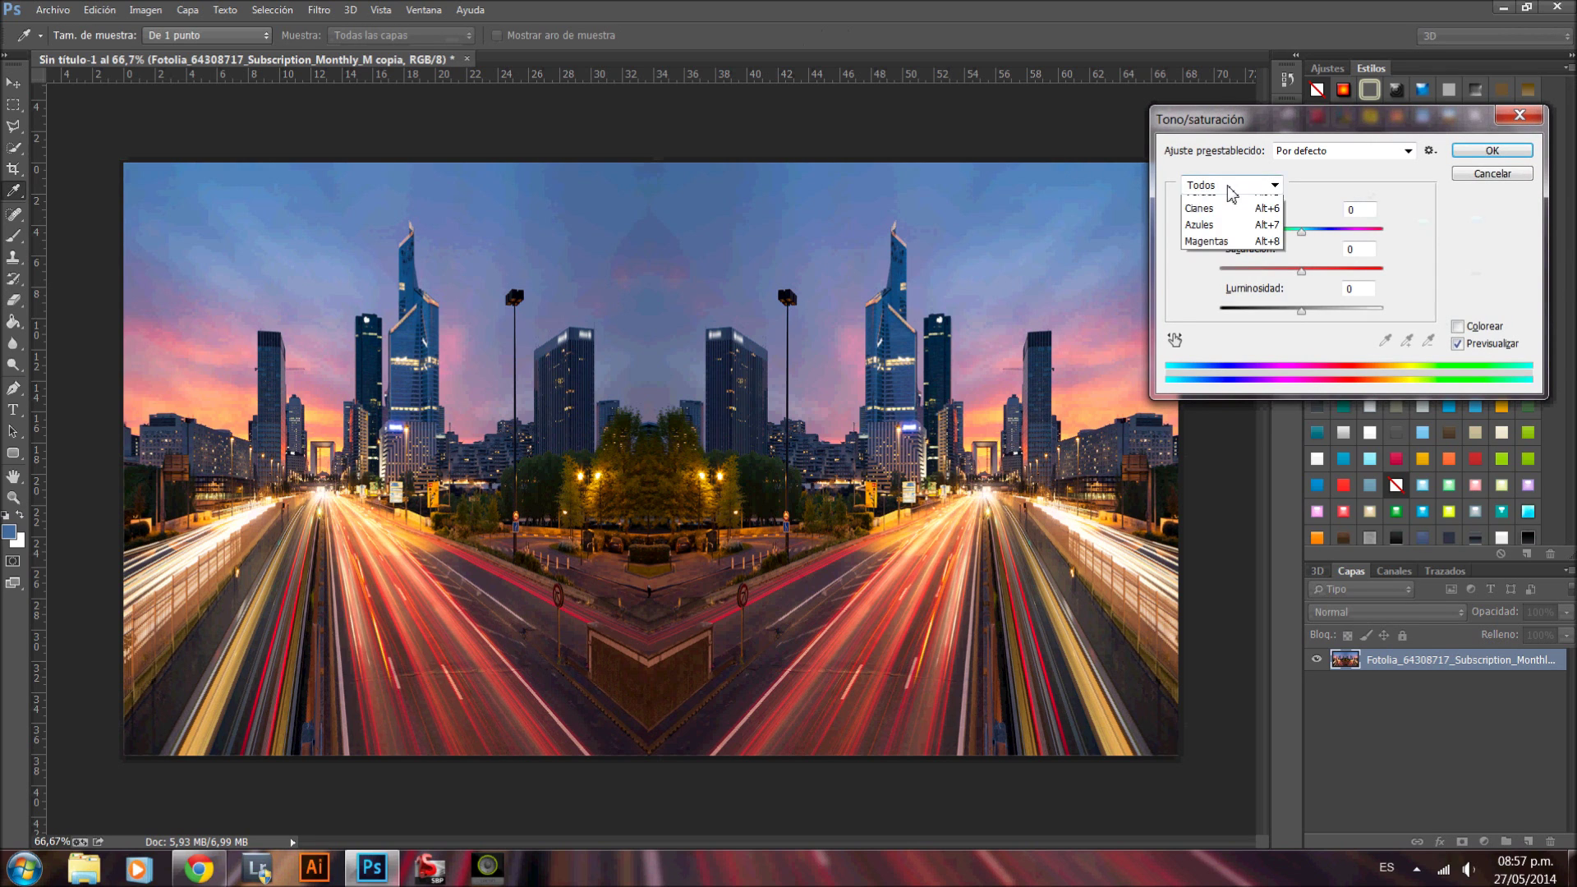
{"action": "left_click", "coordinate": [1224, 277]}
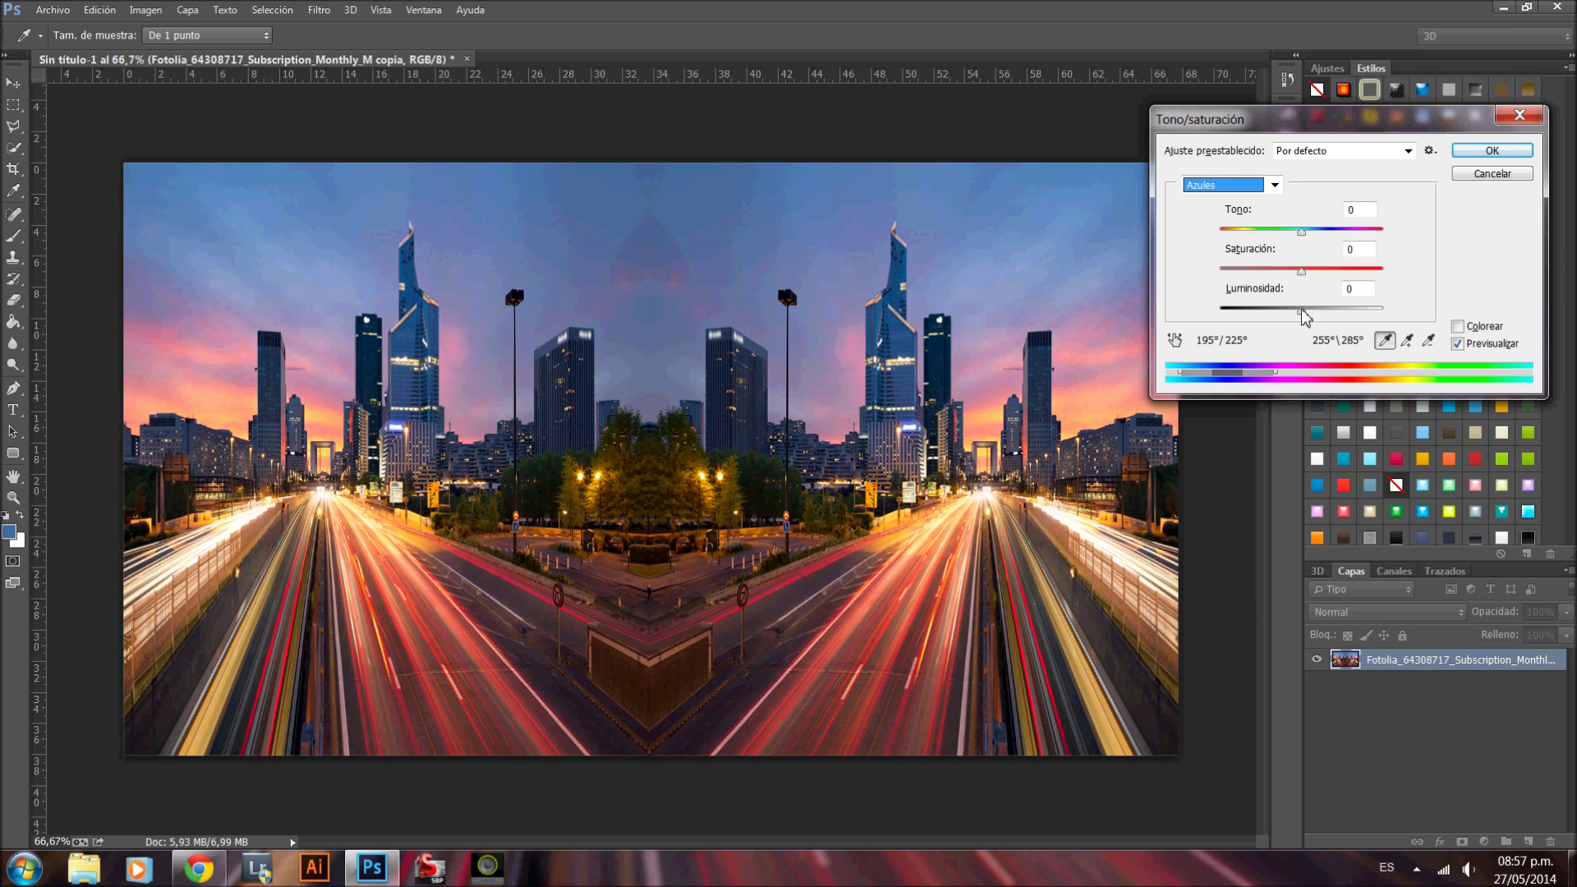
{"action": "left_click_drag", "start_coordinate": [1302, 311], "coordinate": [1199, 326]}
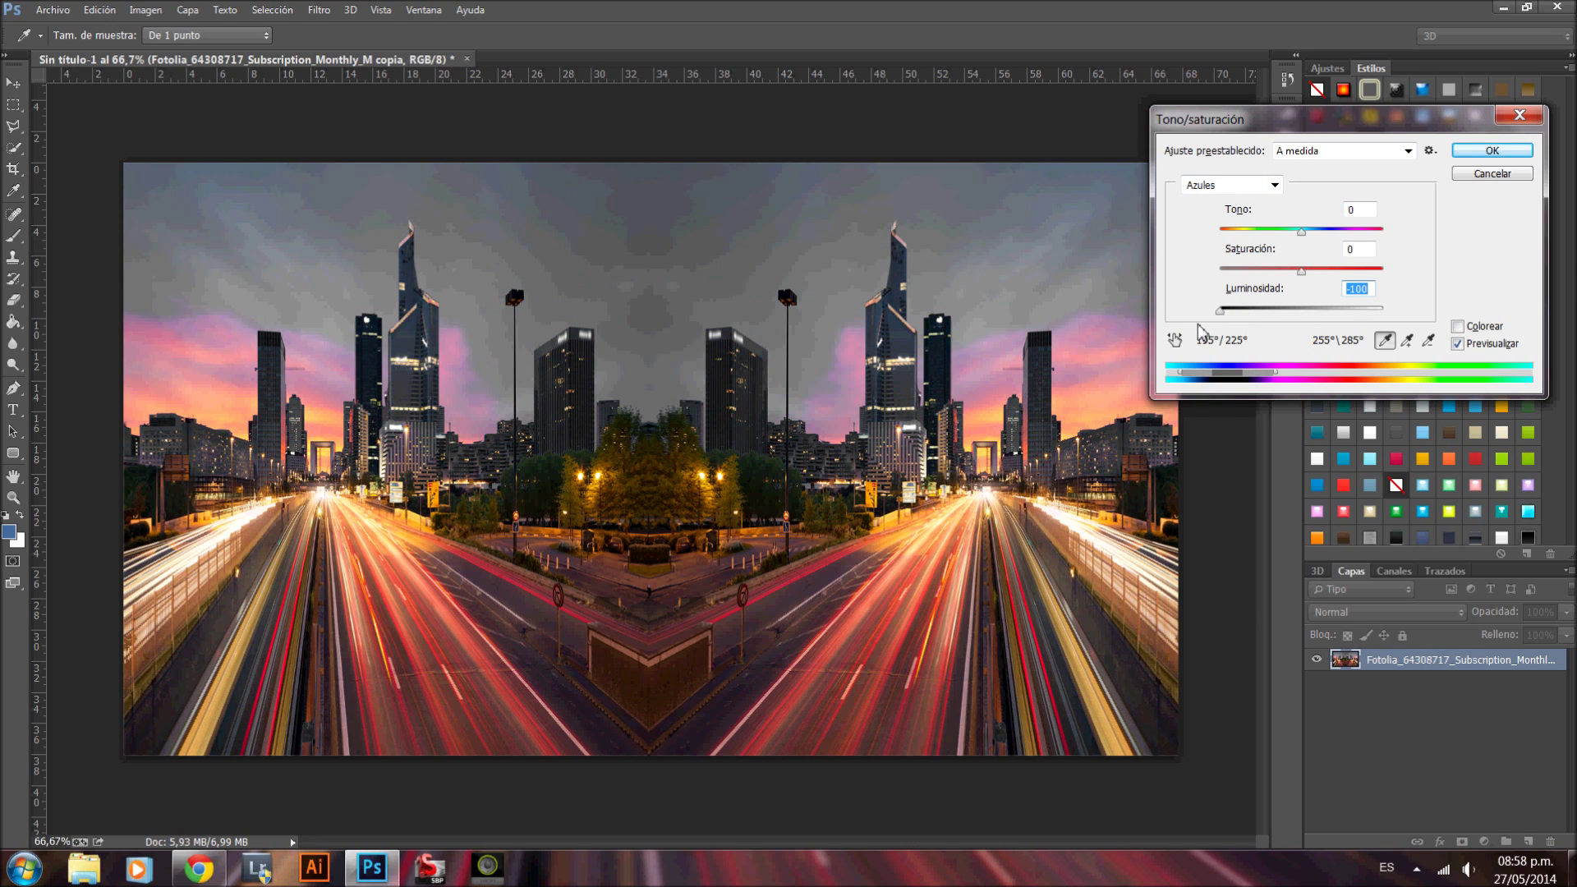
{"action": "left_click", "coordinate": [1220, 311]}
Step: Raise the Magentas saturation and lower their lightness
{"action": "left_click", "coordinate": [1274, 185]}
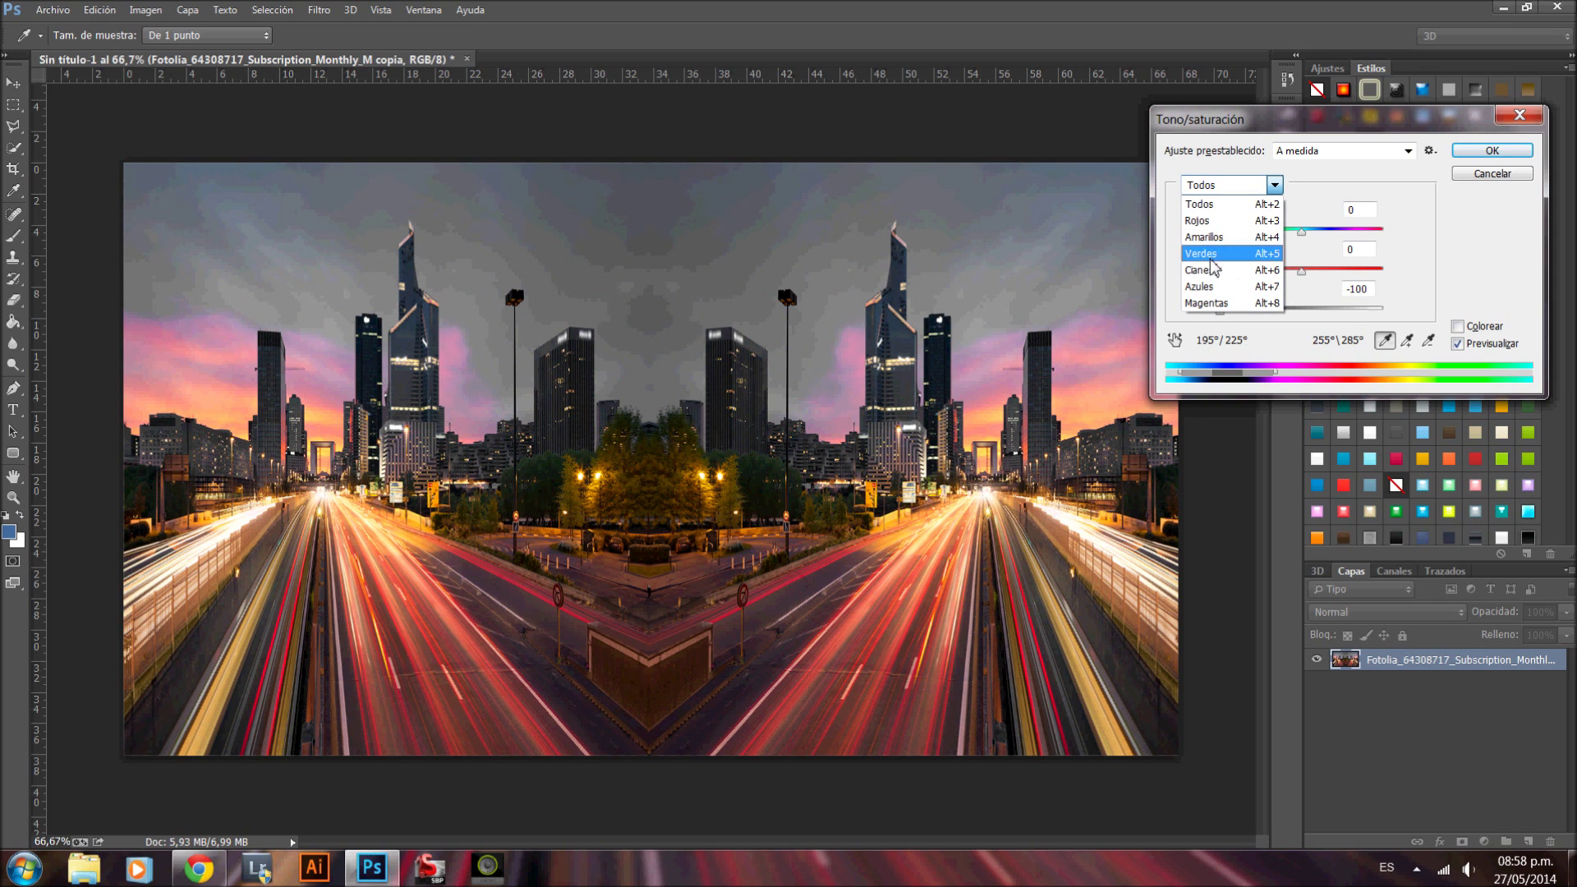
{"action": "left_click", "coordinate": [1221, 303]}
{"action": "mouse_move", "coordinate": [1304, 271]}
{"action": "left_mouse_down"}
{"action": "mouse_move", "coordinate": [1385, 273]}
{"action": "mouse_move", "coordinate": [1298, 281]}
{"action": "left_mouse_up"}
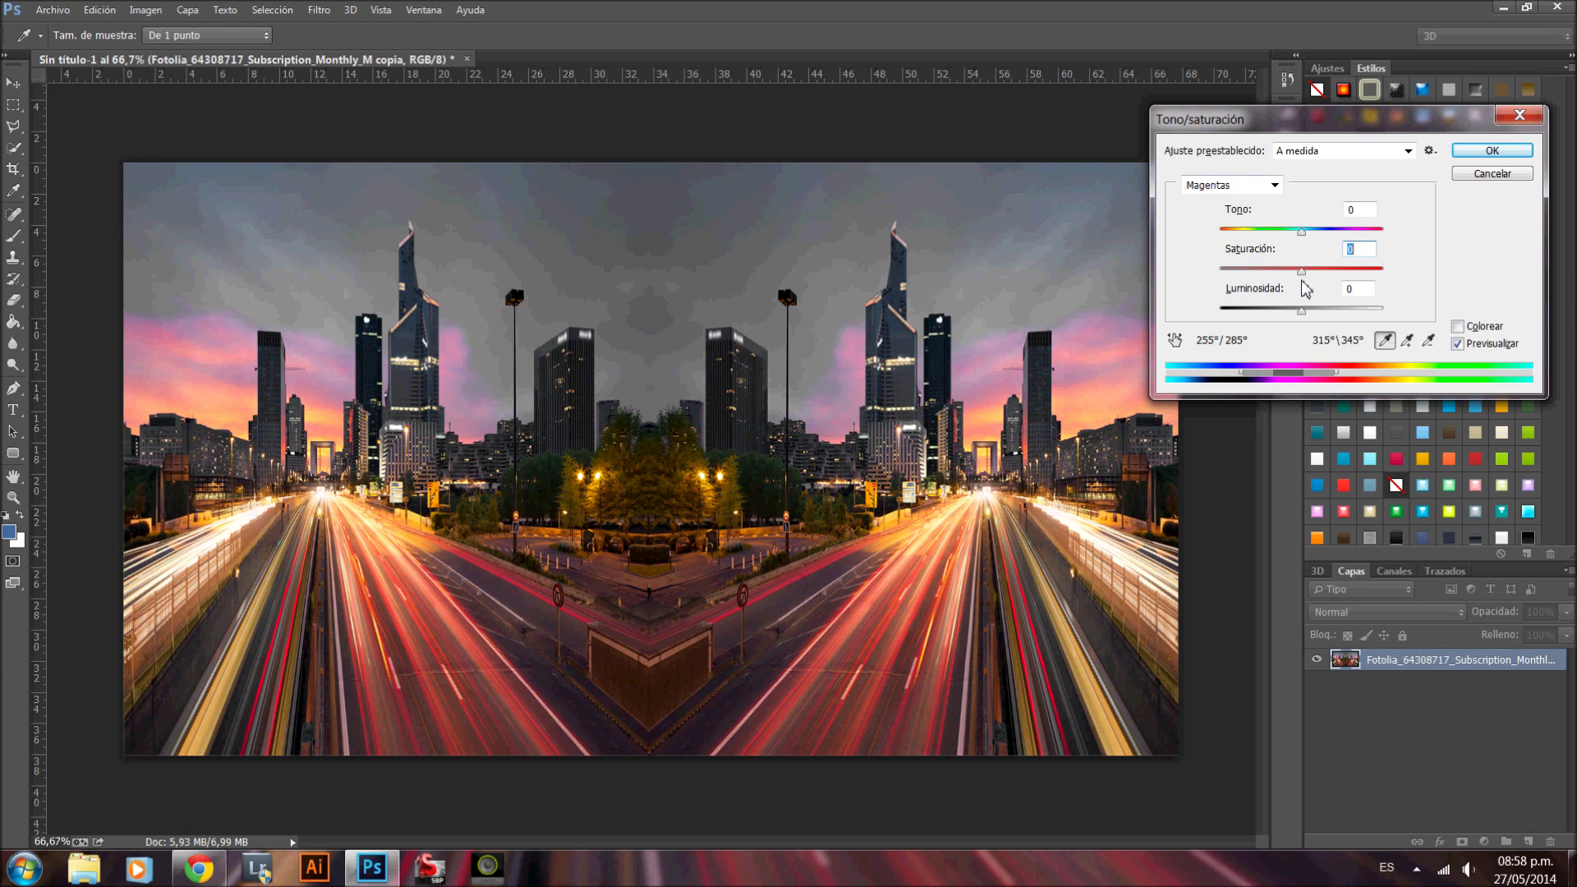
{"action": "left_click_drag", "start_coordinate": [1300, 311], "coordinate": [1196, 323]}
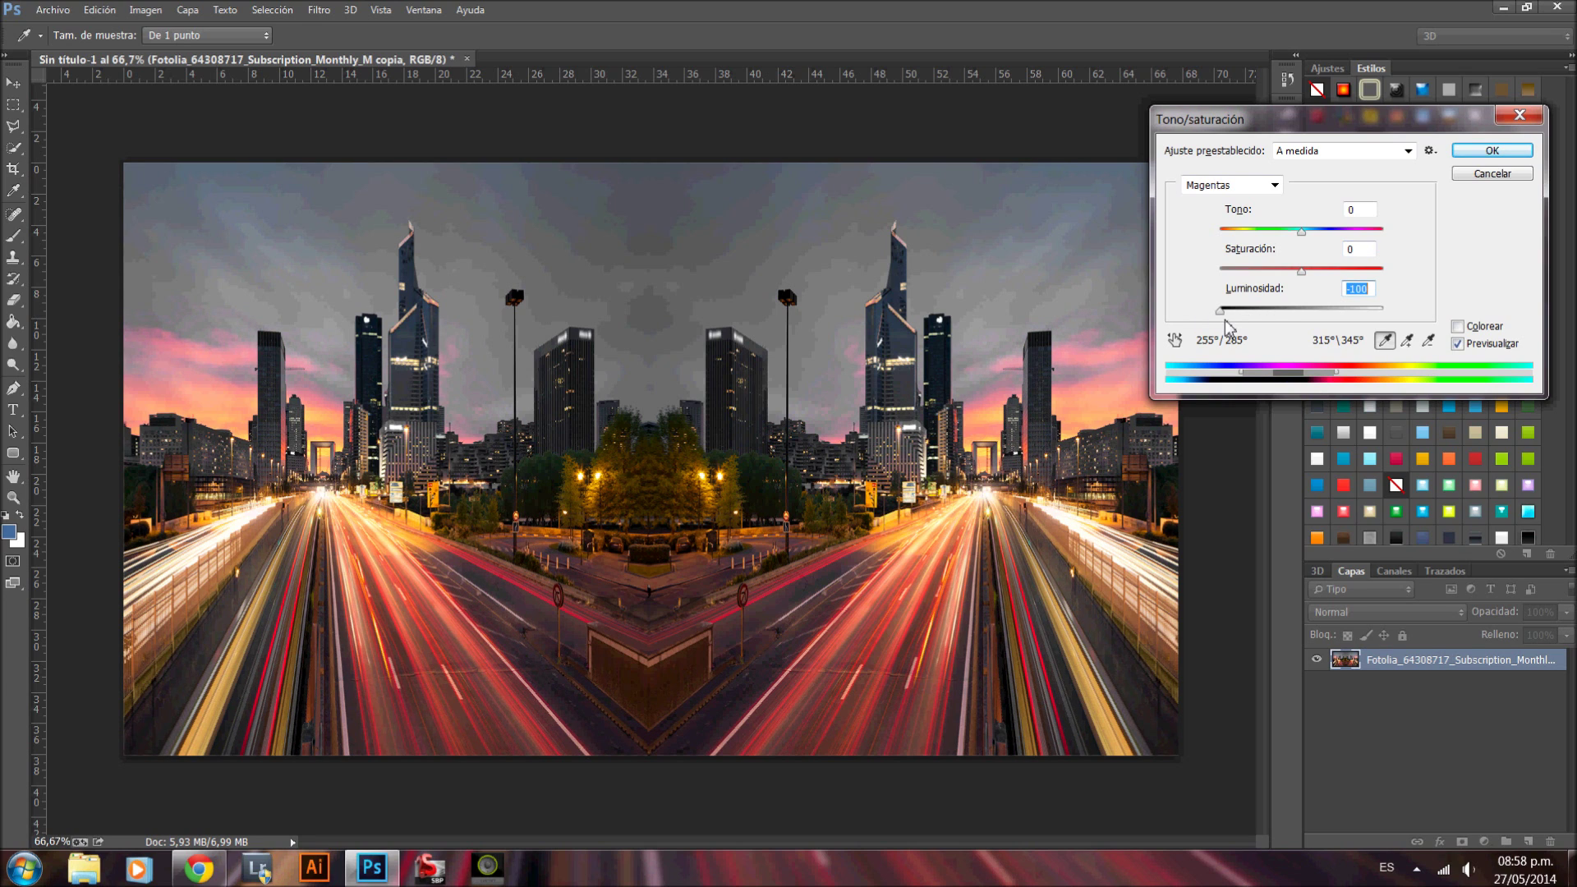
Step: Set the Reds saturation to +26 and apply the Hue/Saturation changes
{"action": "left_click", "coordinate": [1224, 186]}
{"action": "left_click", "coordinate": [1207, 215]}
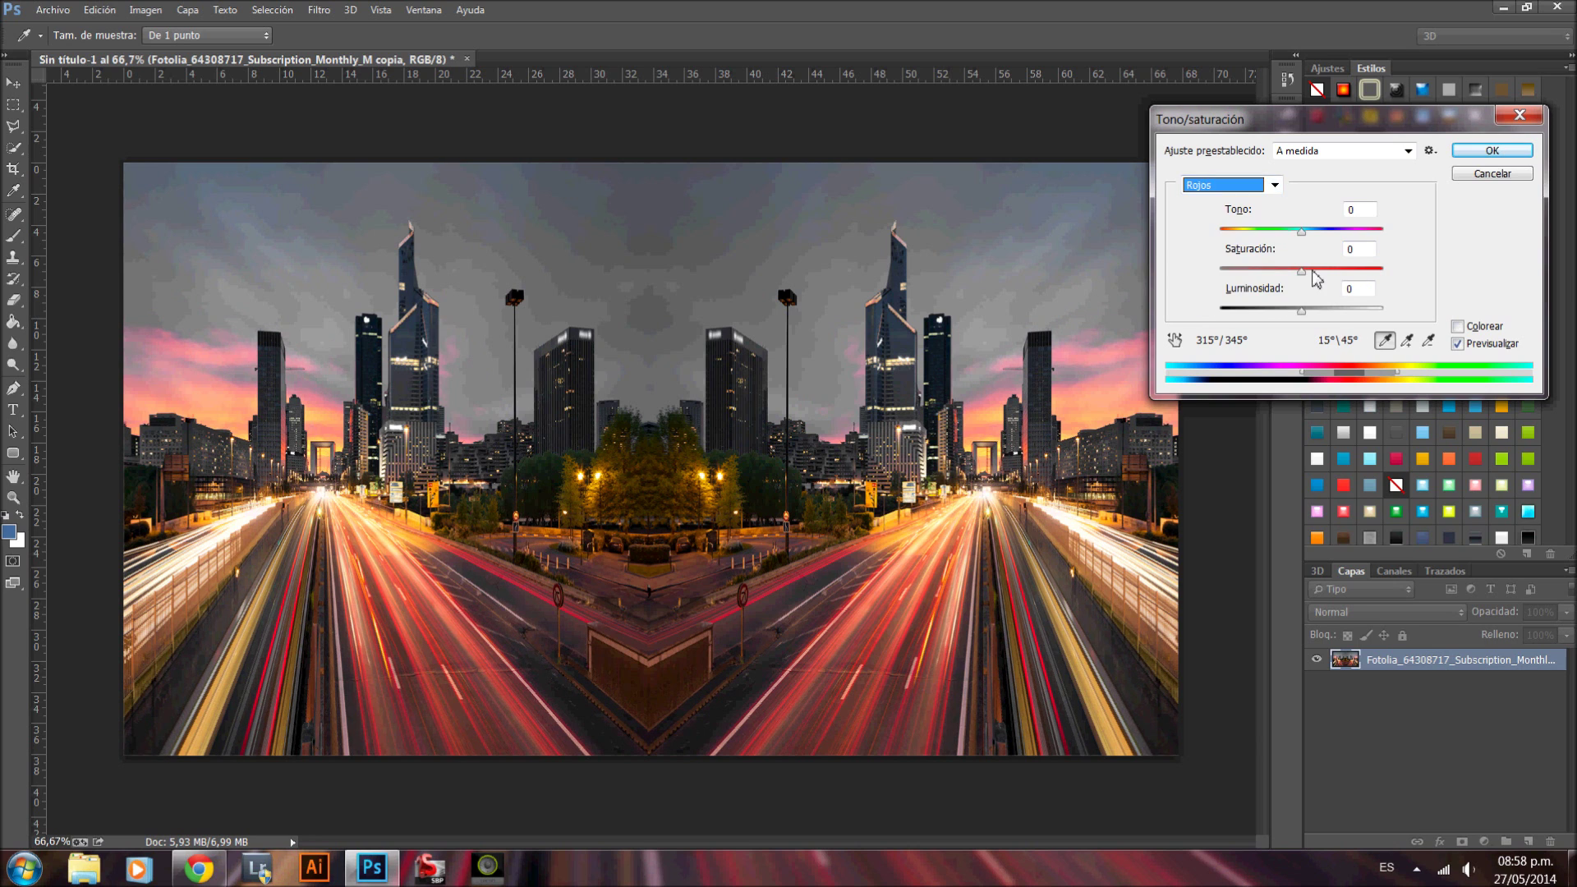
{"action": "left_click_drag", "start_coordinate": [1307, 275], "coordinate": [1322, 270]}
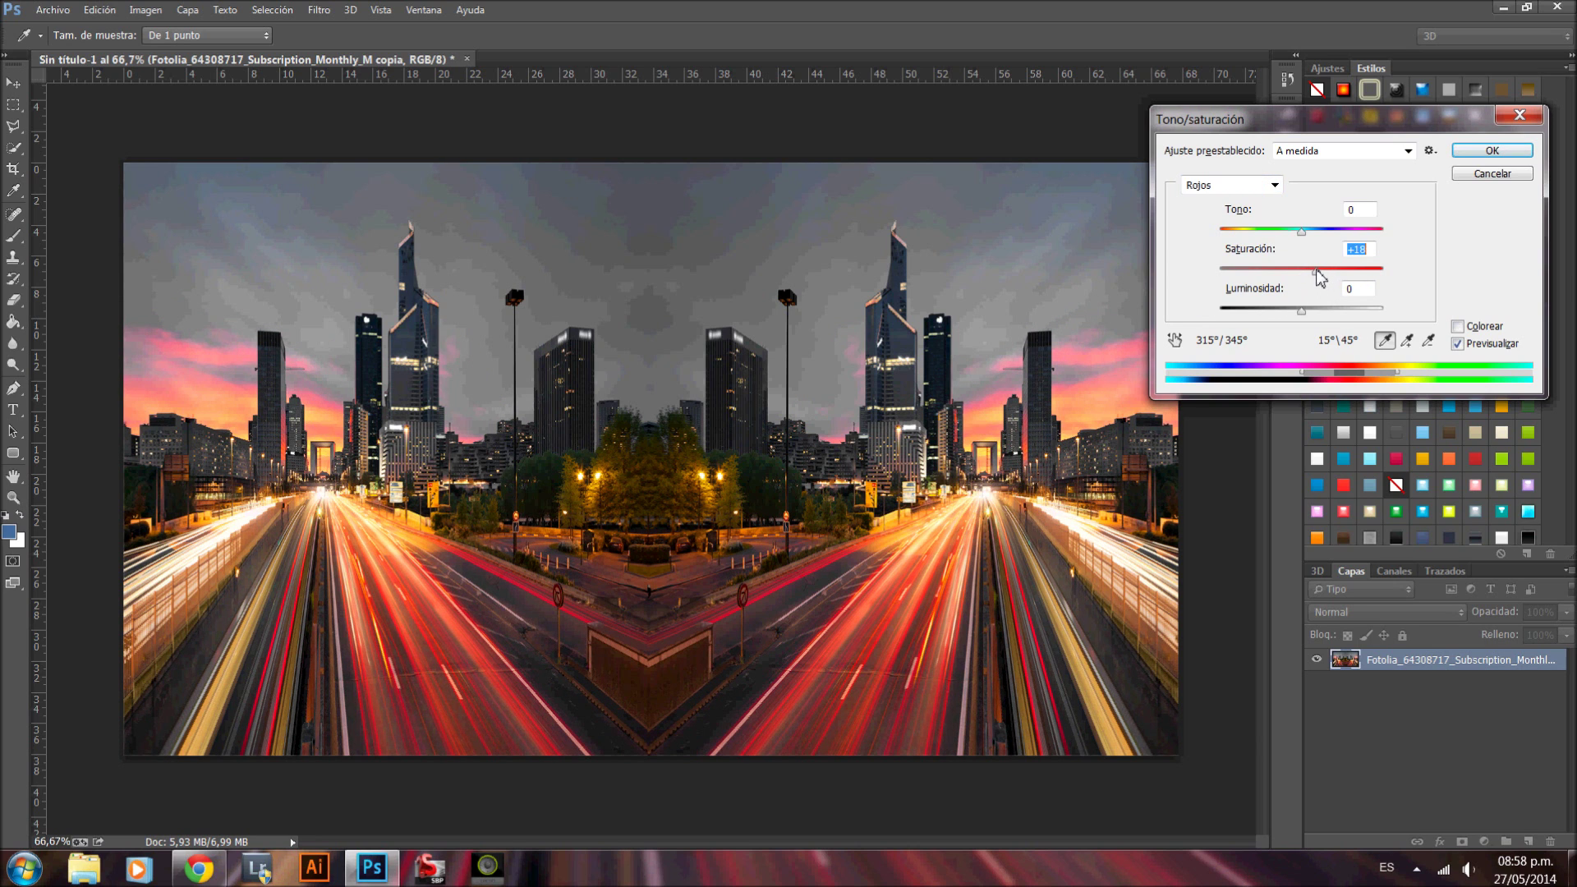
{"action": "key", "text": "Return"}
{"action": "key", "text": "e"}
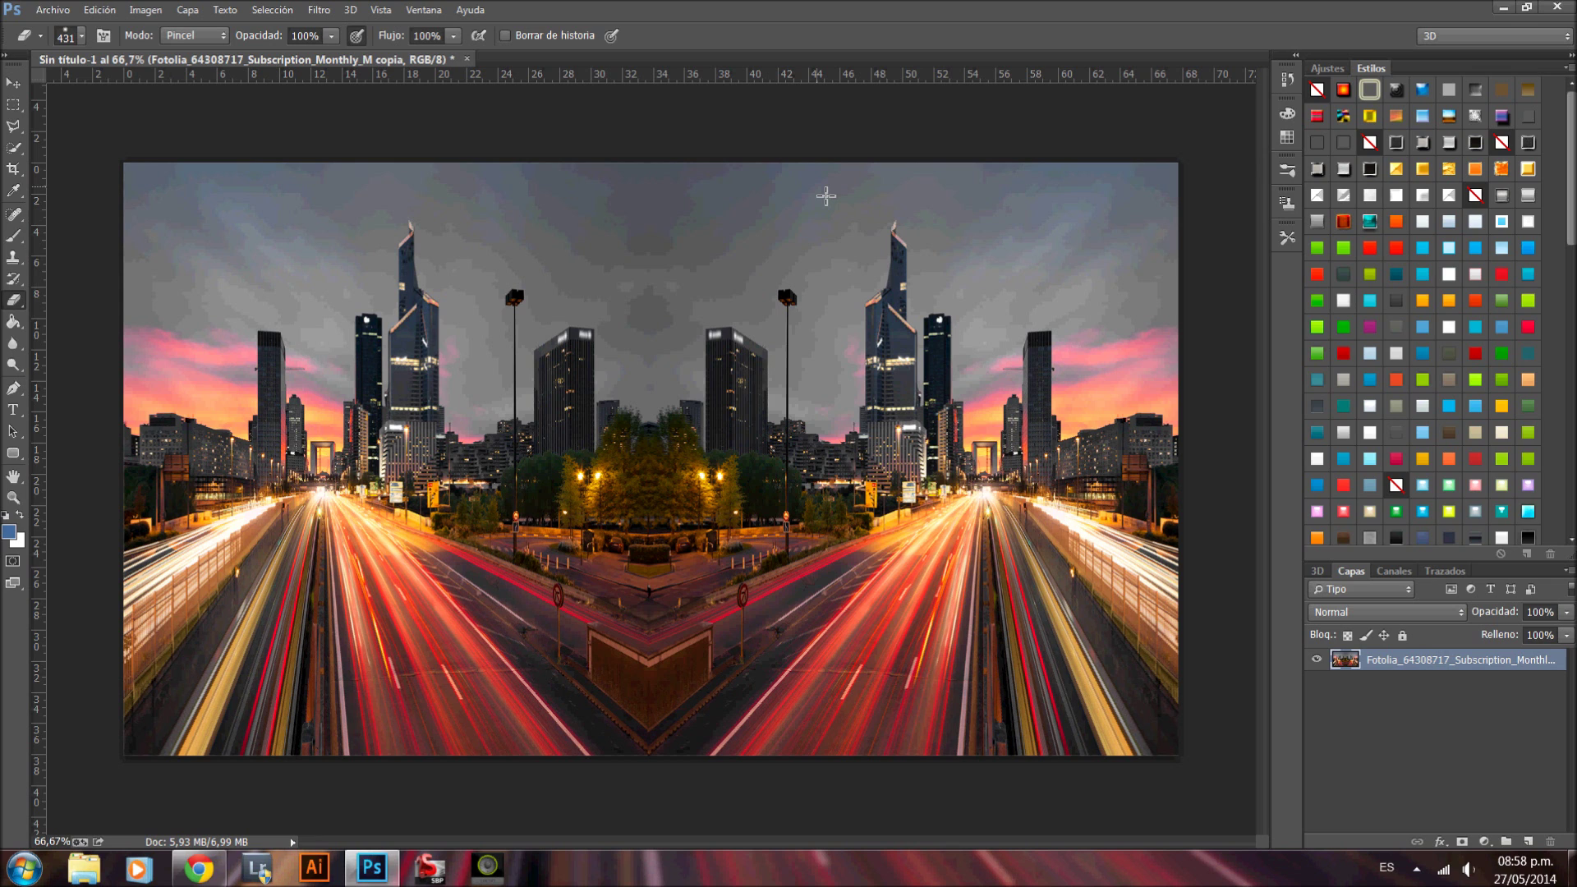
Step: Rotate the whole image 180° via Image Rotation
{"action": "left_click", "coordinate": [147, 10]}
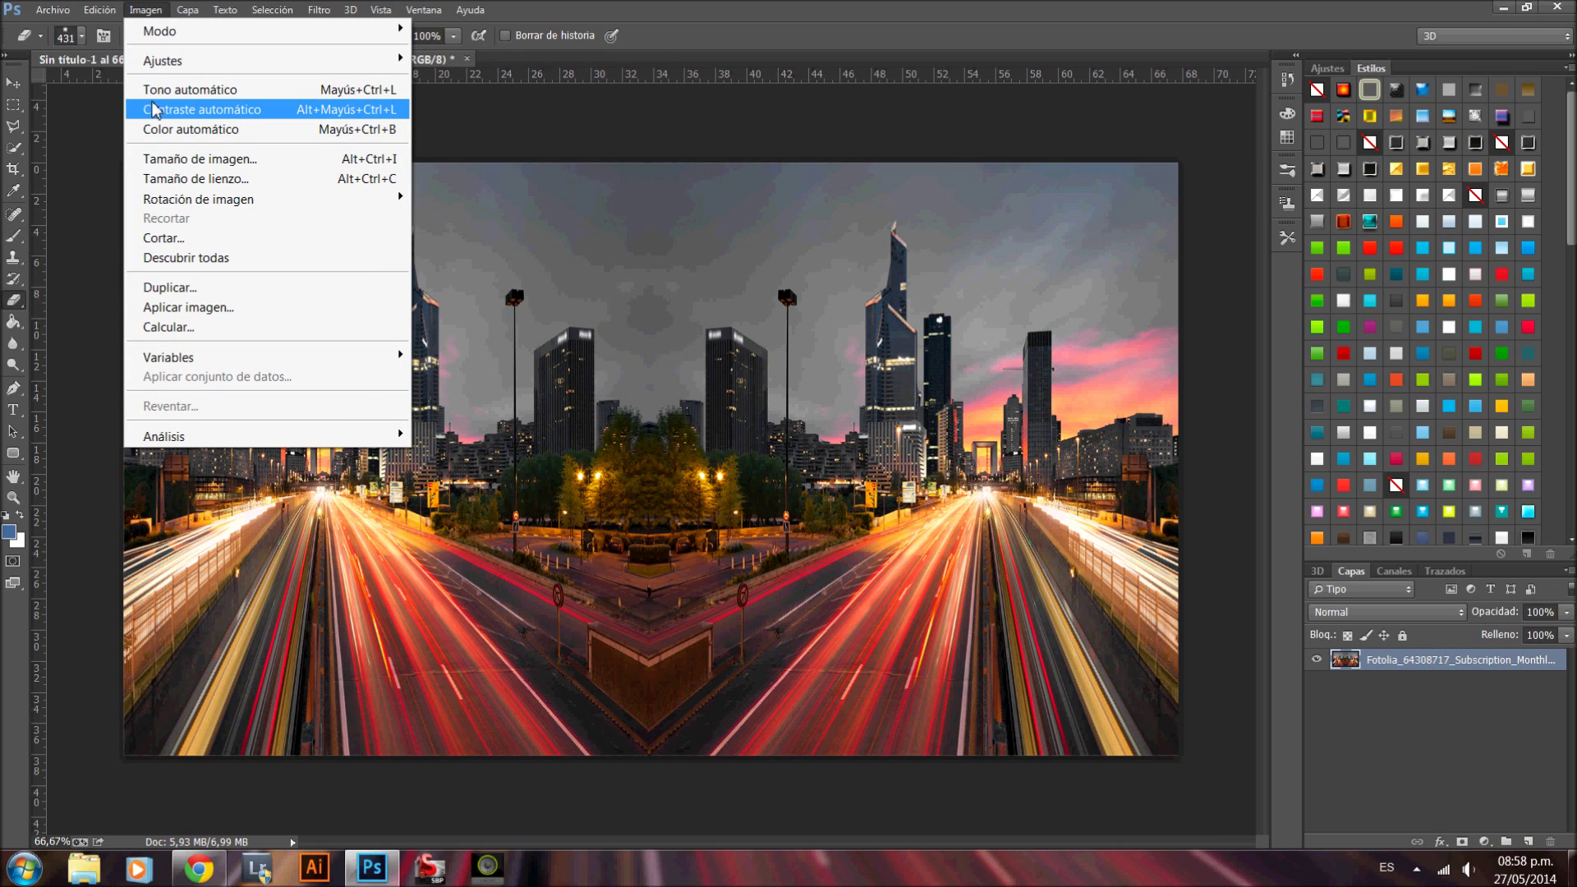
{"action": "mouse_move", "coordinate": [199, 199]}
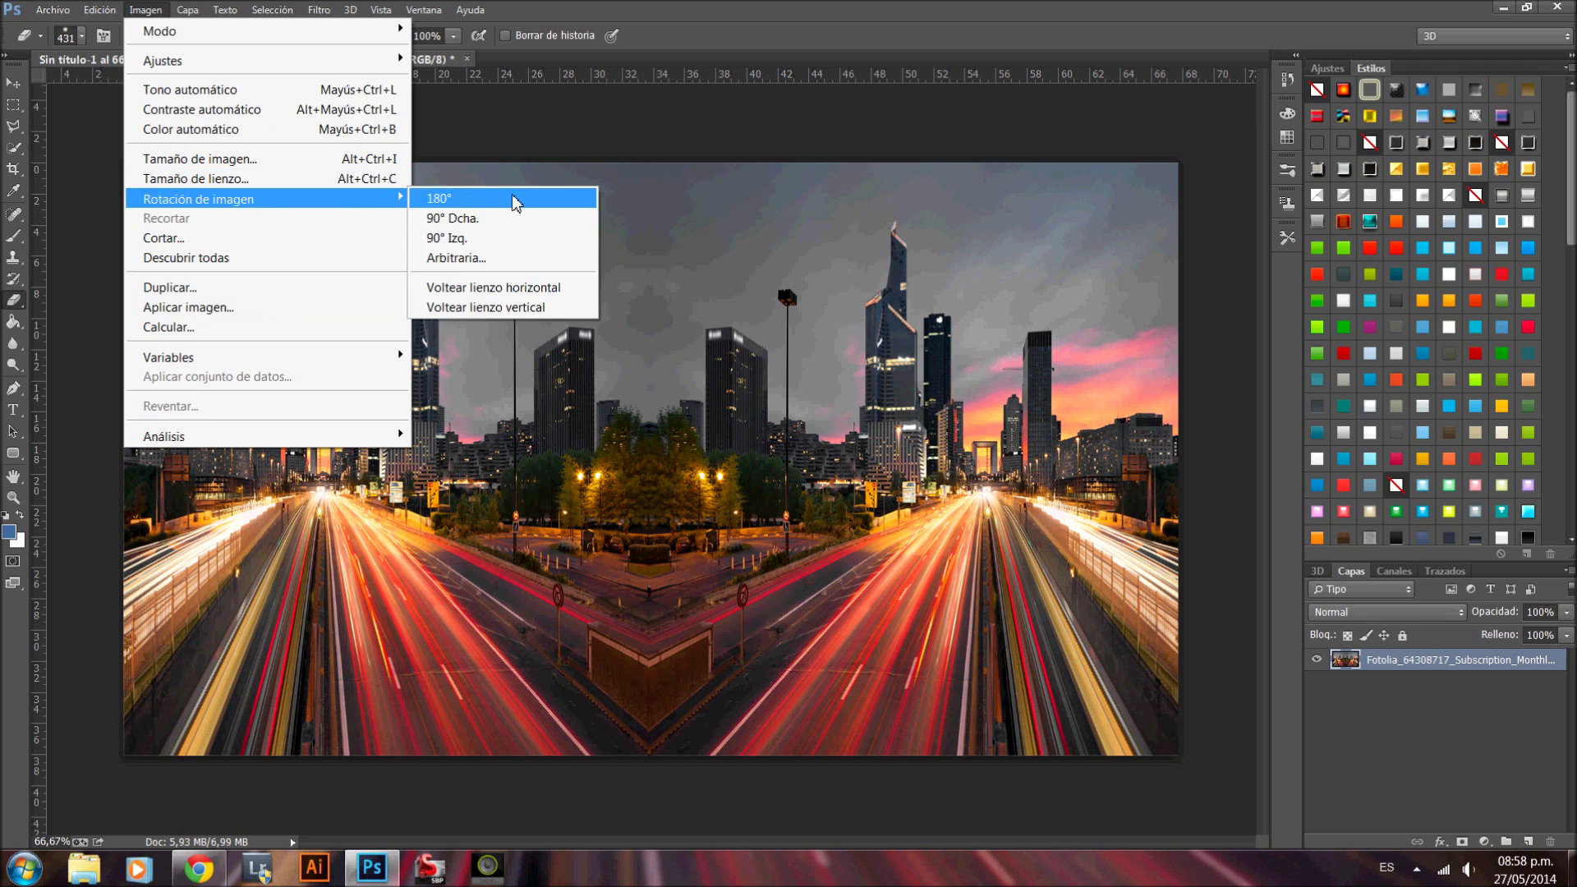
{"action": "left_click", "coordinate": [516, 203]}
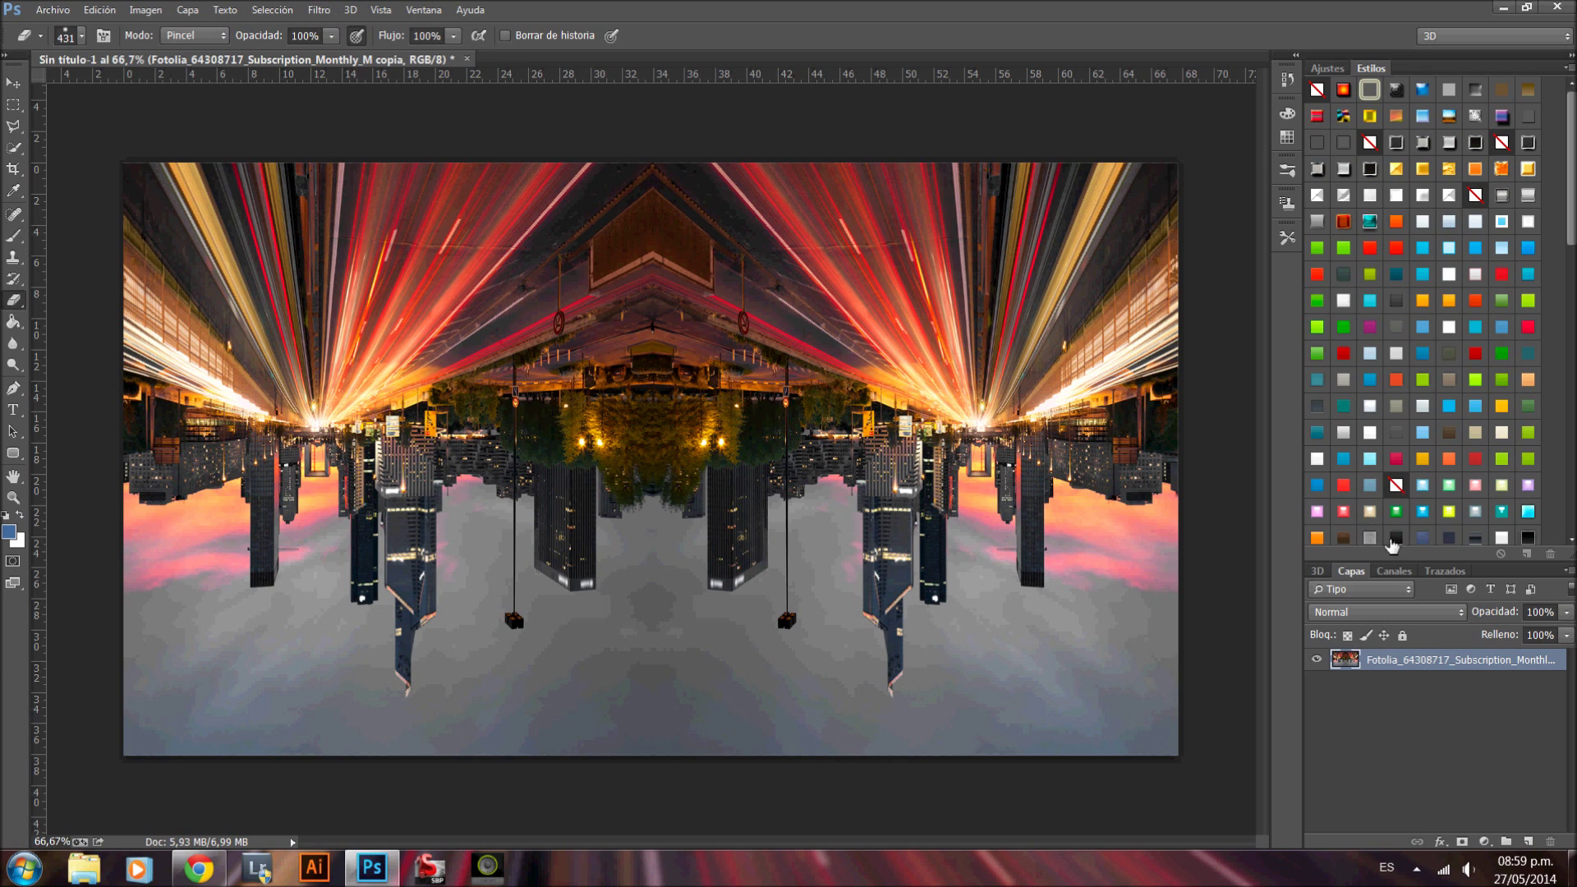
Step: Create a new layer named FONDO and move it below the city layer
{"action": "key", "text": "ctrl+shift+n"}
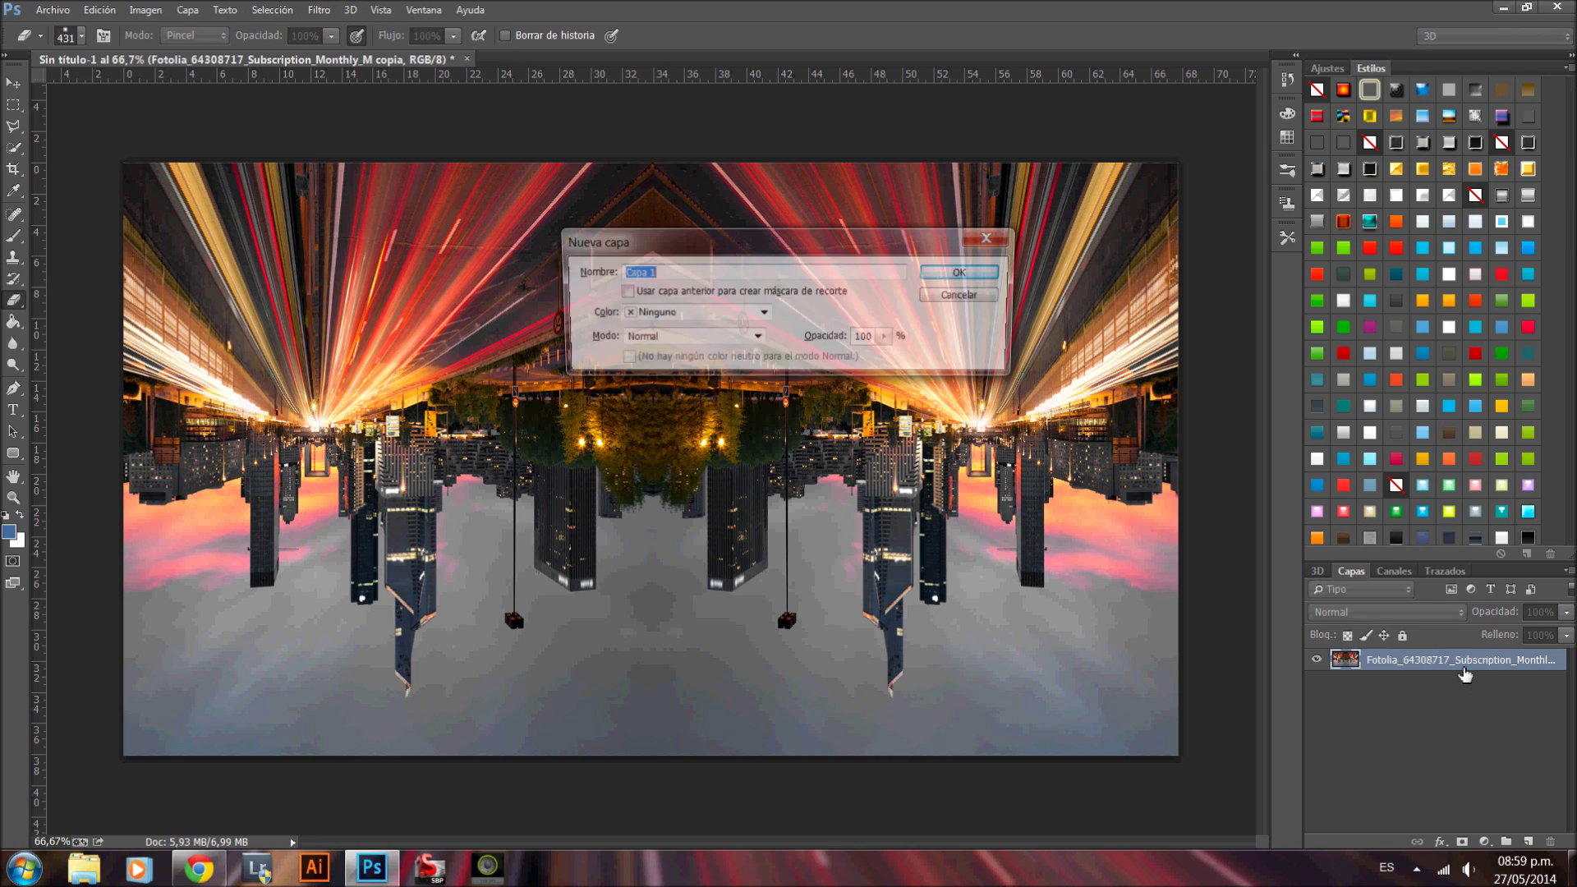
{"action": "key", "text": "Return"}
{"action": "double_click", "coordinate": [1396, 661]}
{"action": "type", "text": "FO"}
{"action": "key", "text": "Return"}
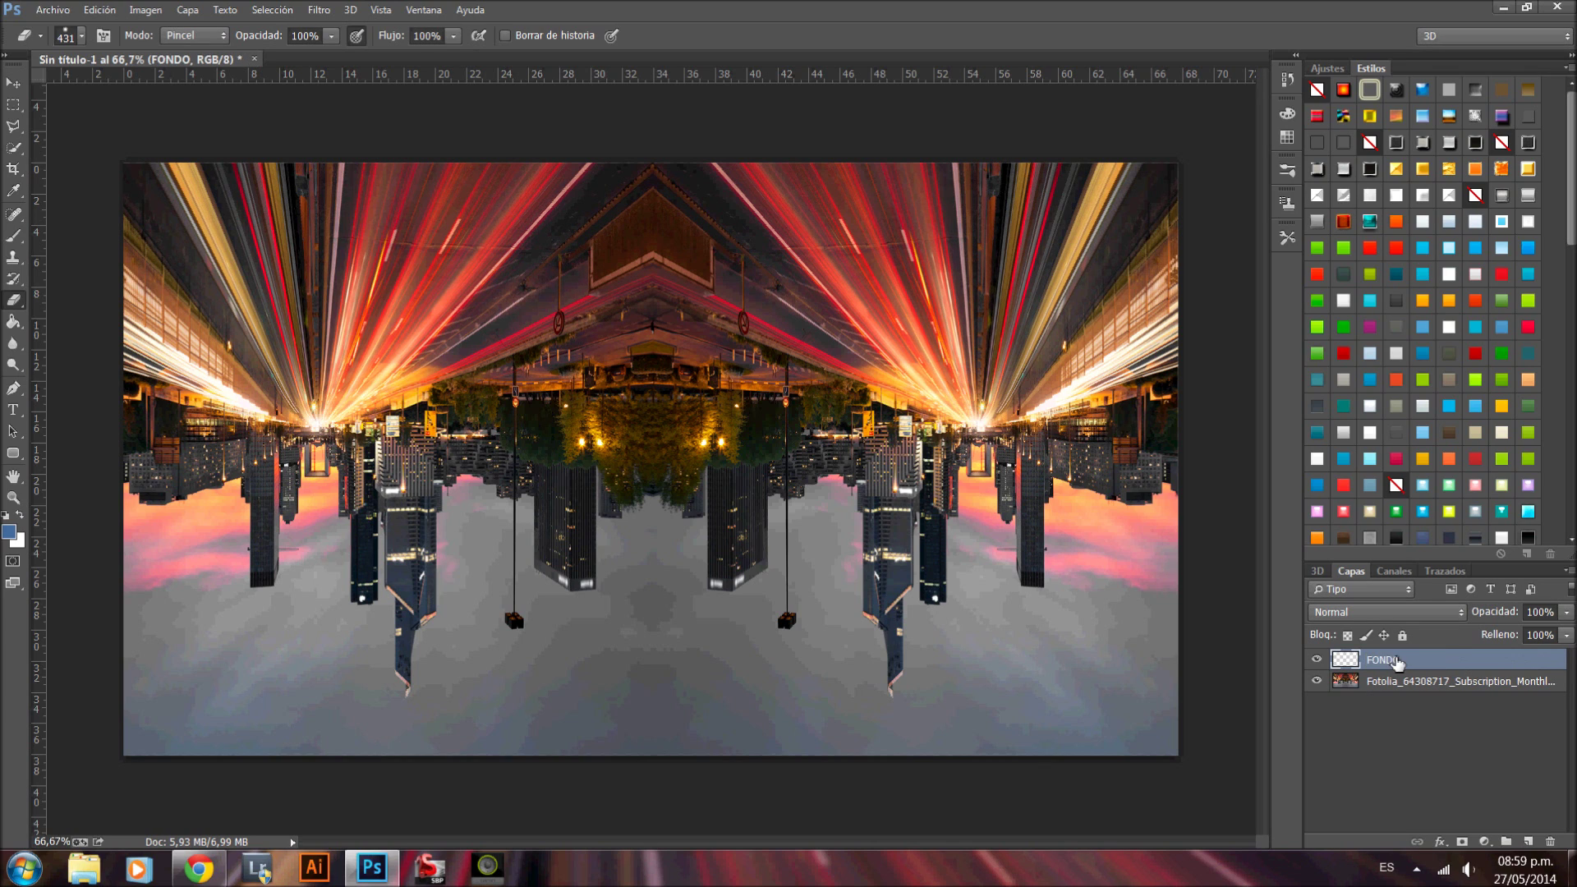
{"action": "left_click_drag", "start_coordinate": [1396, 660], "coordinate": [1396, 755]}
Step: Fill FONDO with black using the Paint Bucket, then reselect the city layer
{"action": "left_click", "coordinate": [13, 322]}
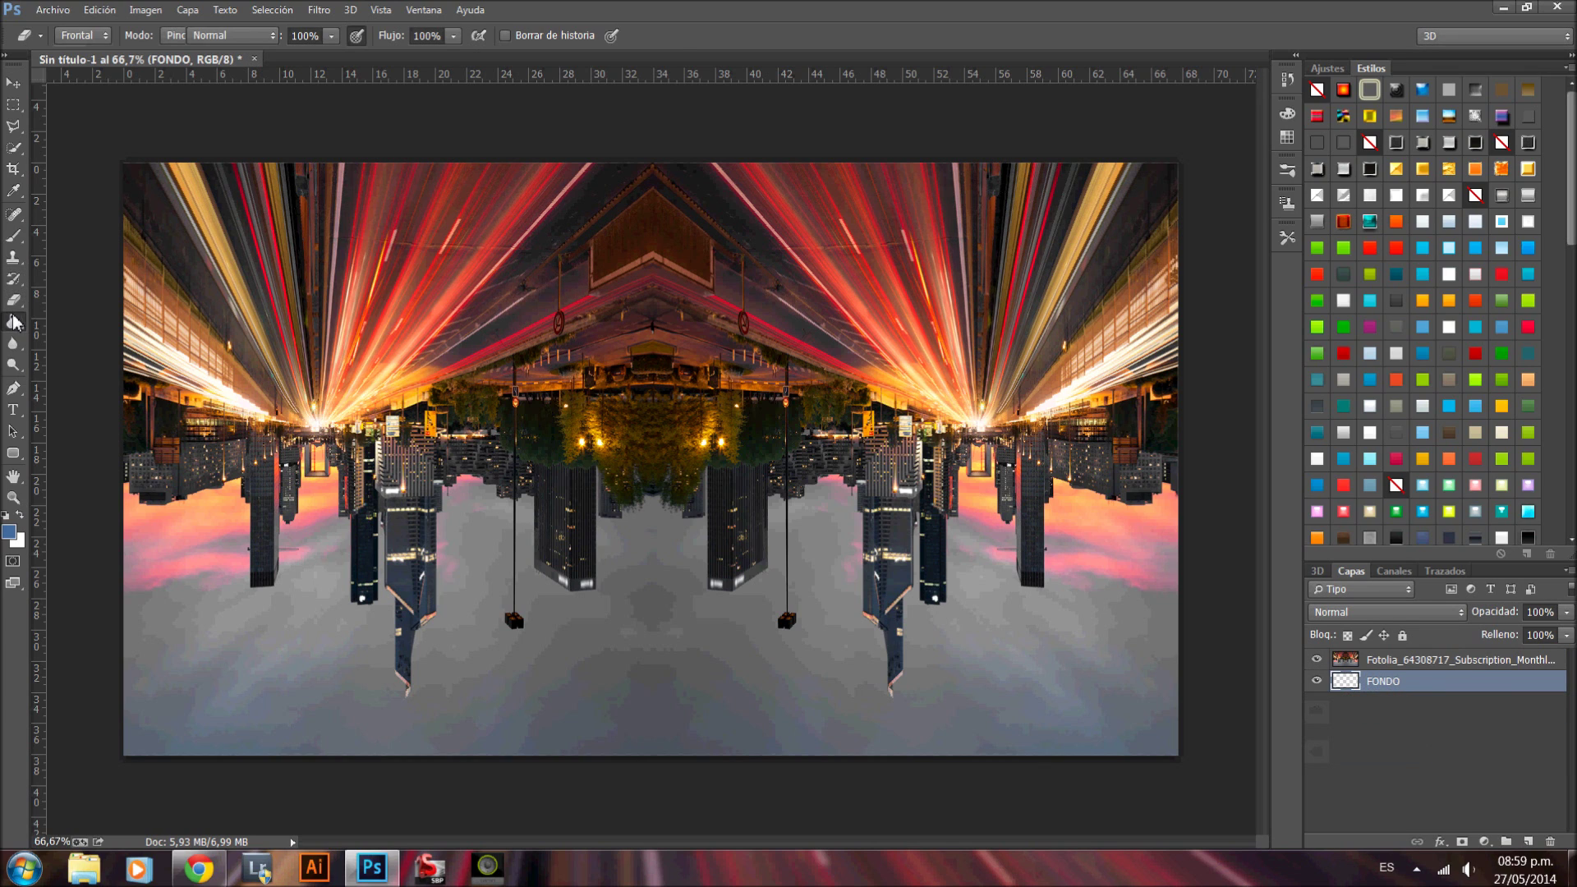
{"action": "left_click", "coordinate": [9, 532]}
{"action": "mouse_move", "coordinate": [1278, 465]}
{"action": "left_mouse_down"}
{"action": "mouse_move", "coordinate": [613, 533]}
{"action": "mouse_move", "coordinate": [603, 502]}
{"action": "left_mouse_up"}
{"action": "key", "text": "Return"}
{"action": "left_click", "coordinate": [834, 509]}
{"action": "left_click", "coordinate": [1413, 663]}
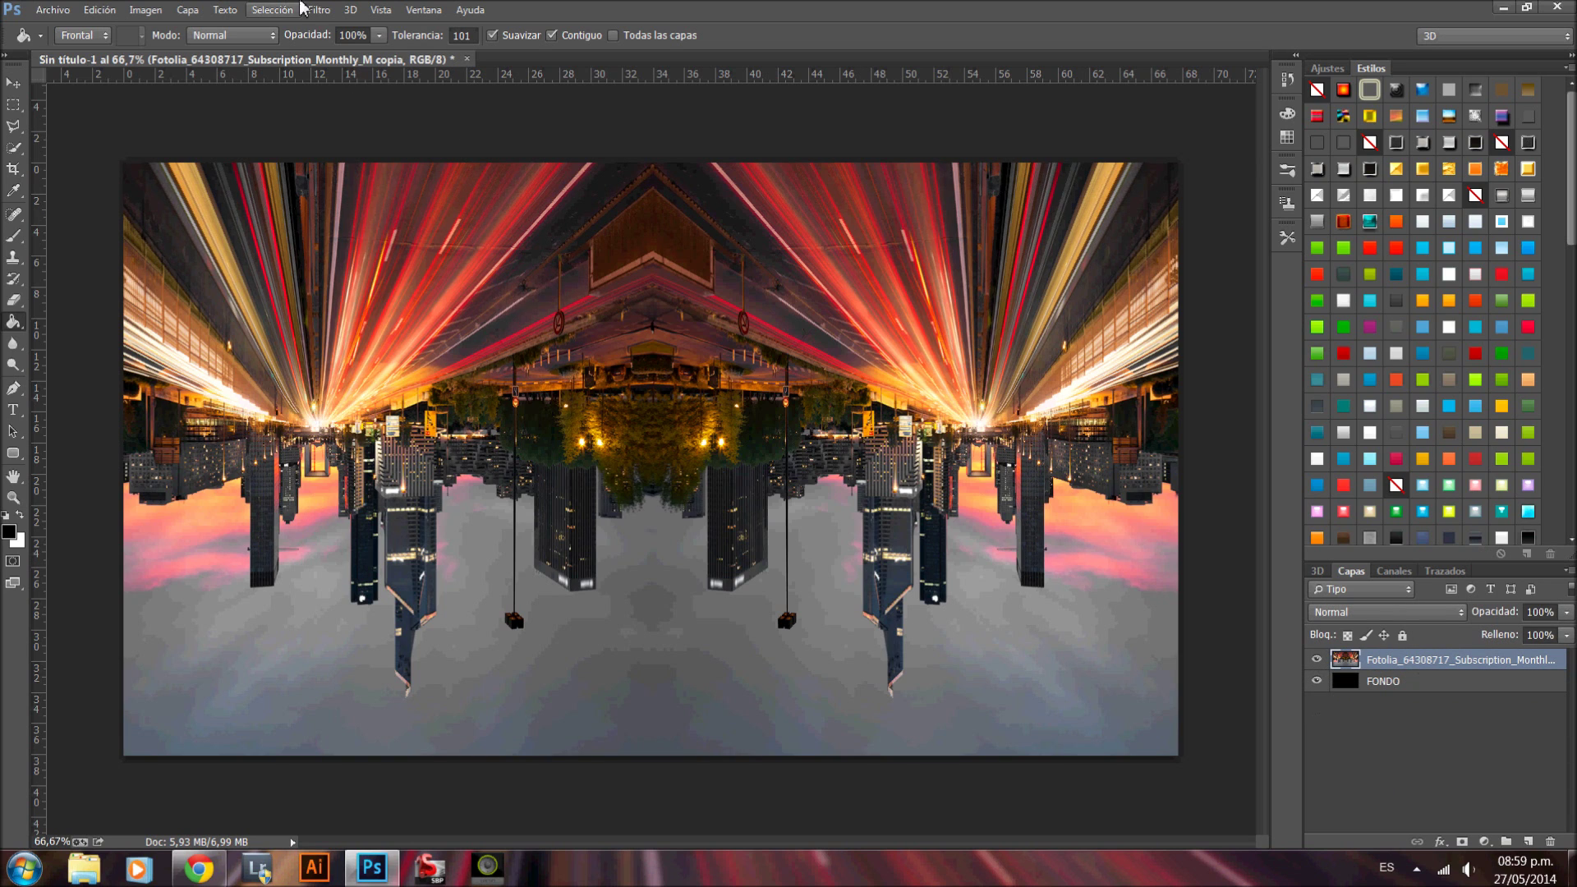
{"action": "left_click", "coordinate": [319, 10]}
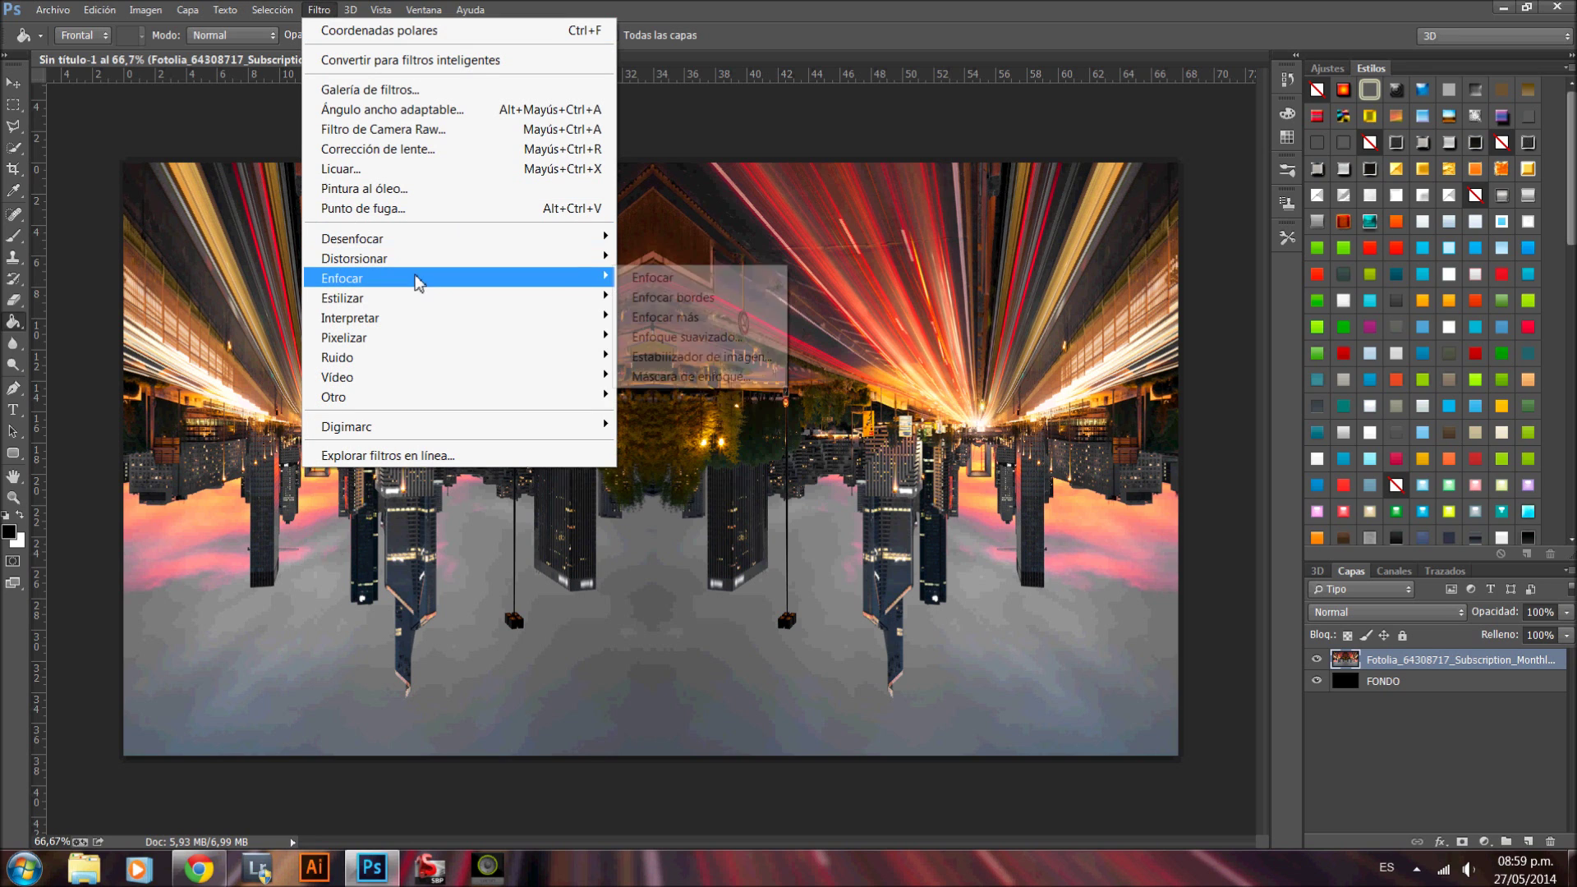
{"action": "mouse_move", "coordinate": [370, 258]}
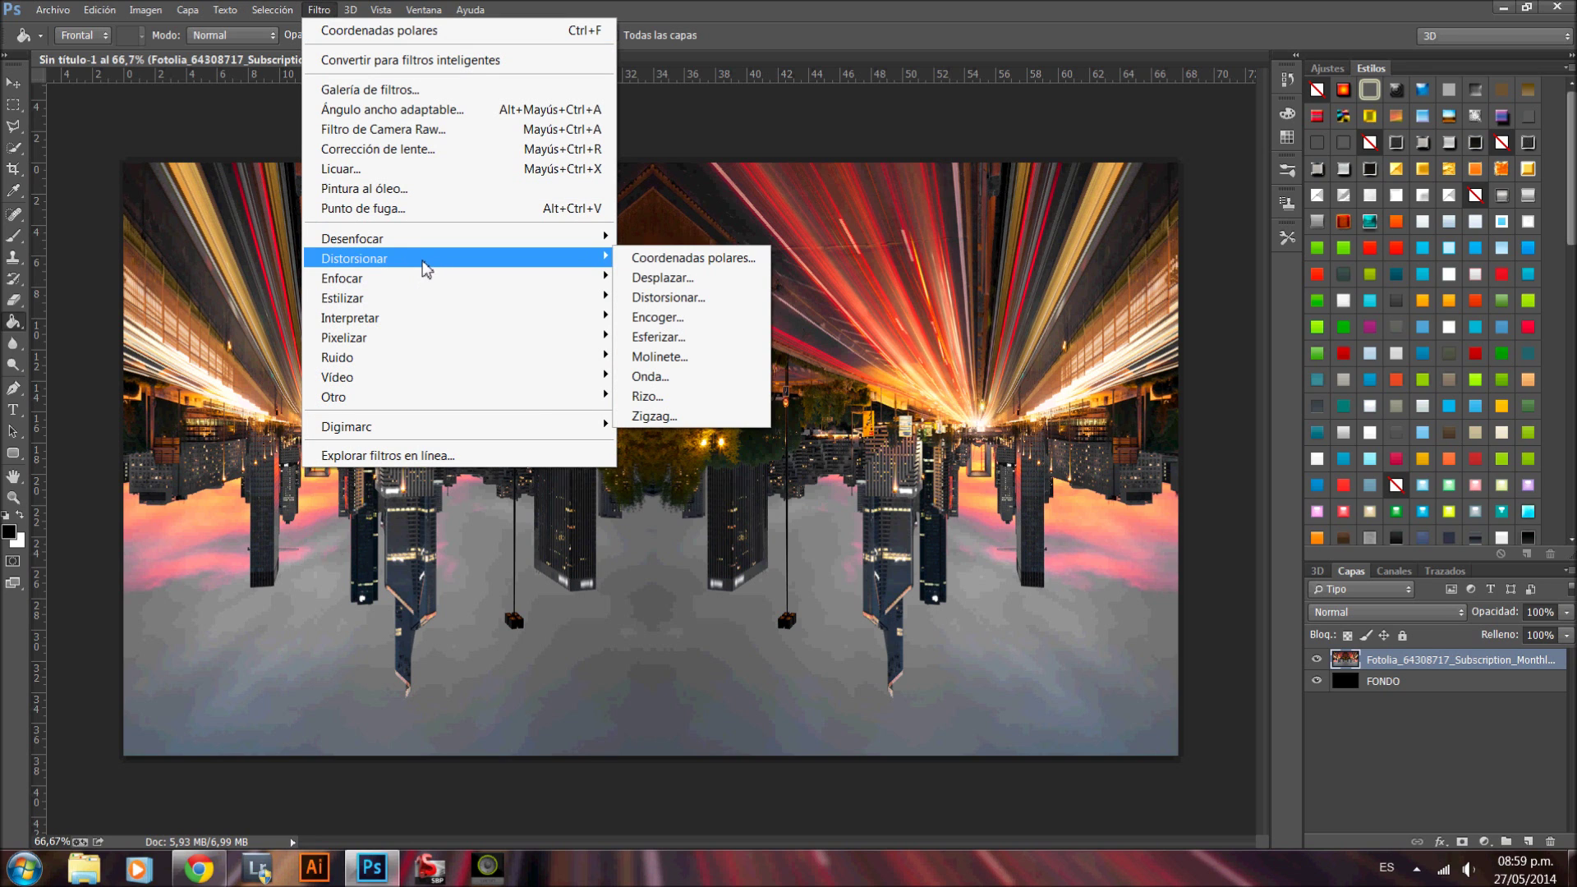
Step: Apply Polar Coordinates (Rectangular to Polar) to the upside-down city layer
{"action": "left_click", "coordinate": [694, 257]}
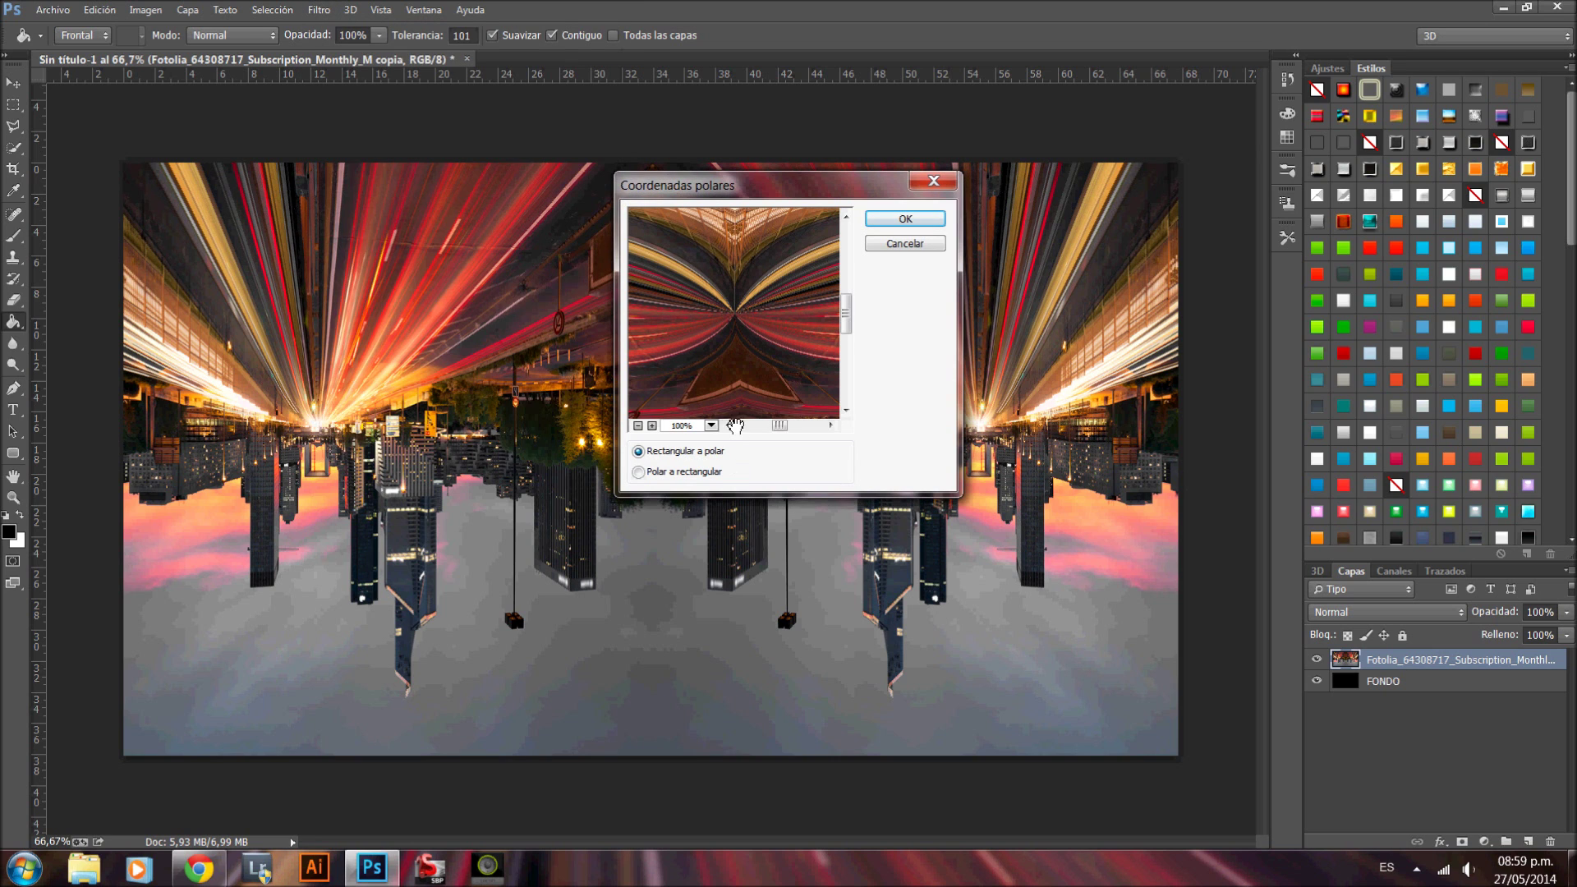
{"action": "left_click", "coordinate": [638, 425]}
{"action": "left_click", "coordinate": [638, 425]}
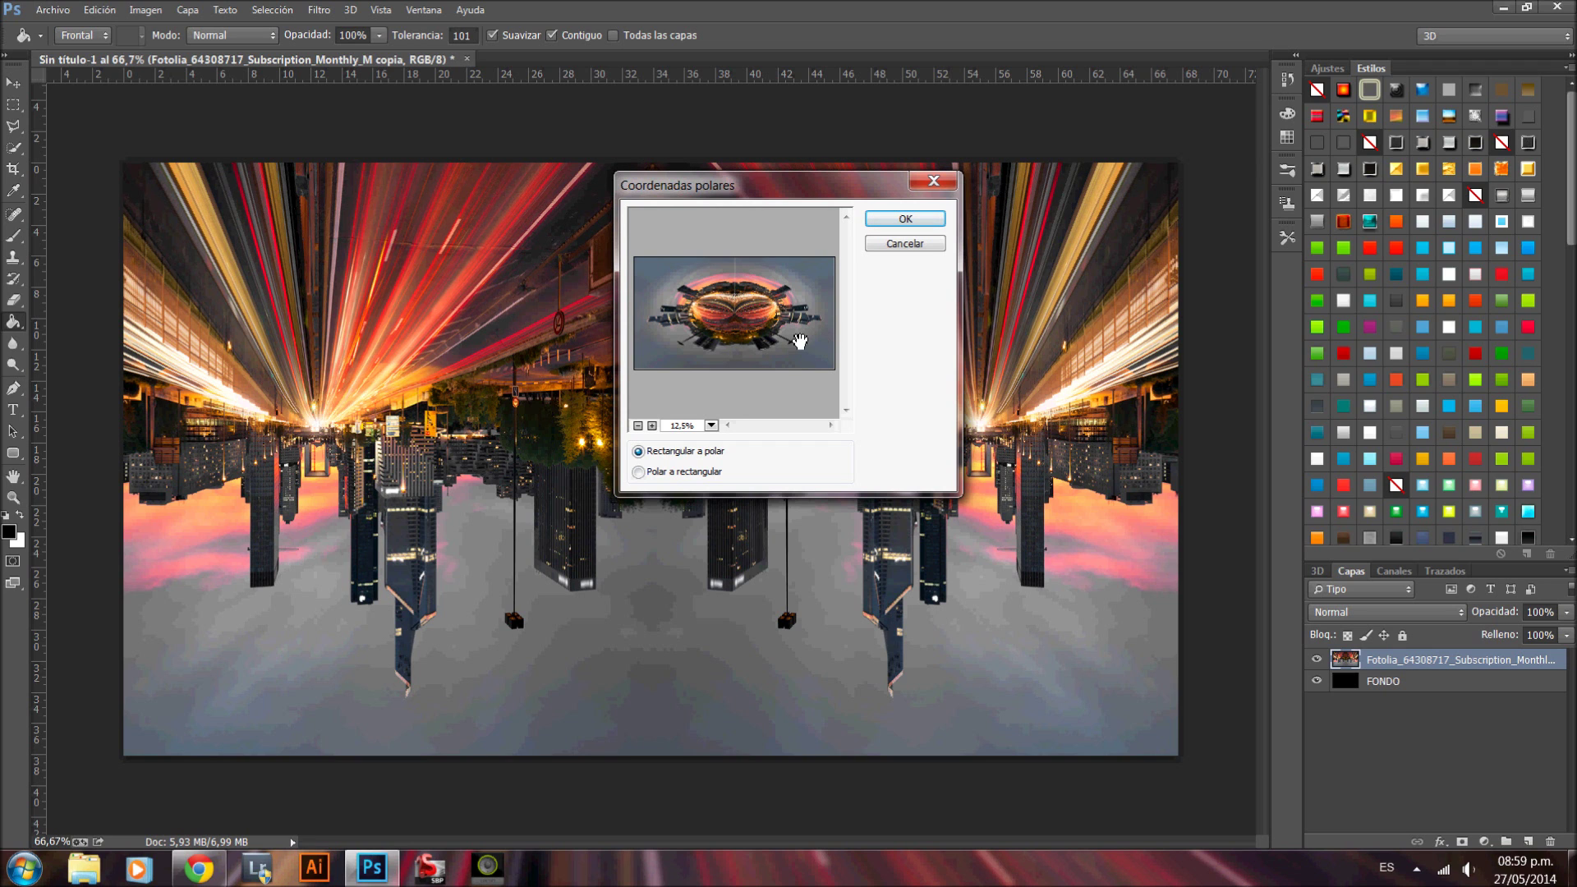
{"action": "key", "text": "Return"}
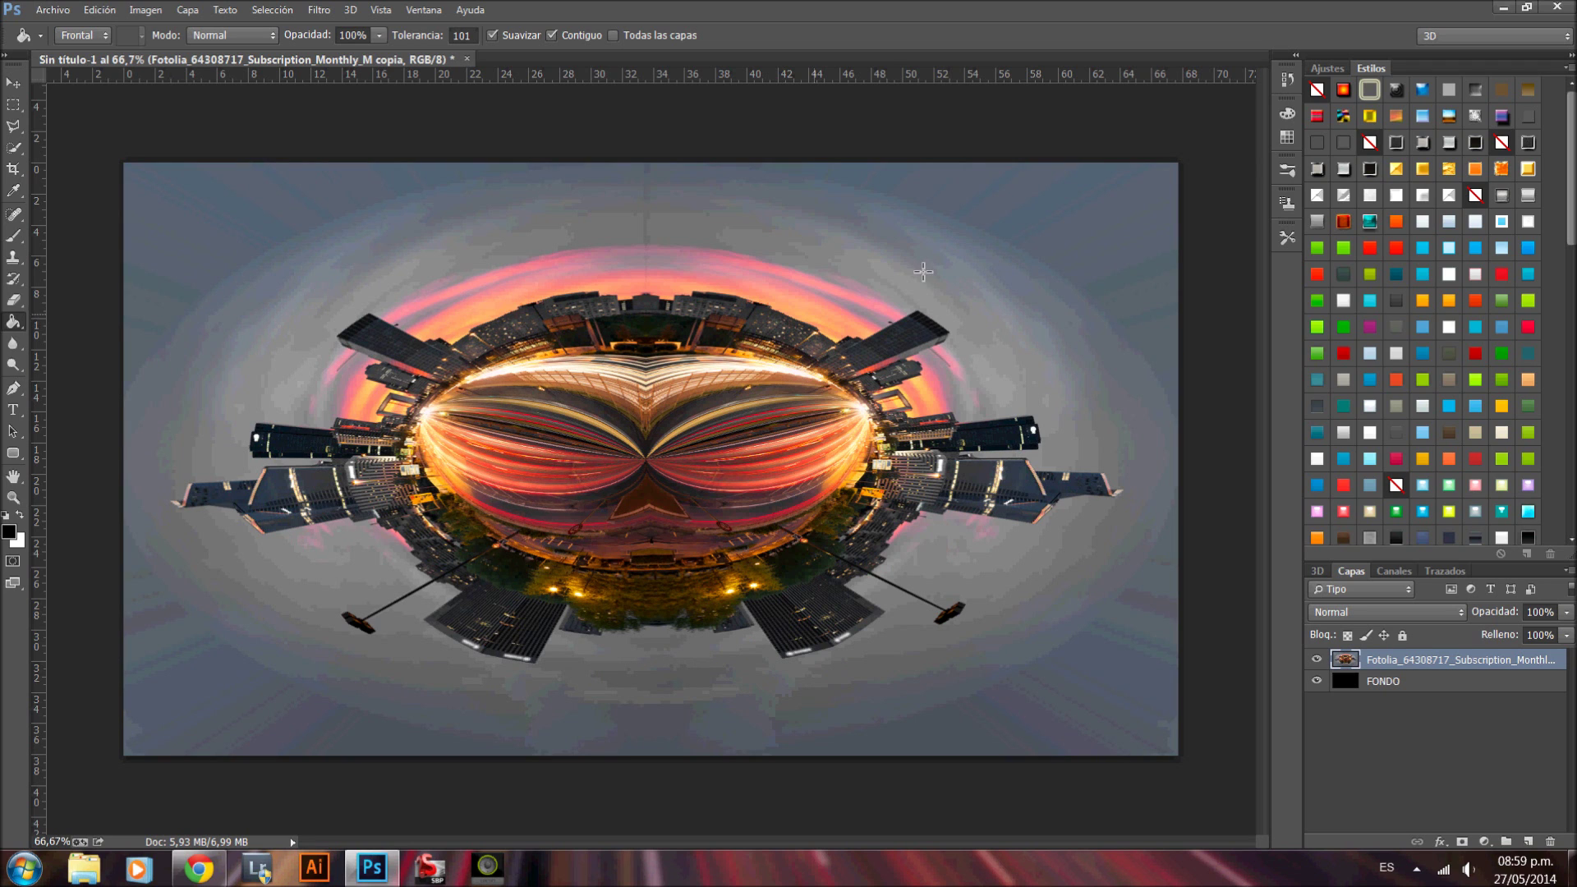
{"action": "left_click", "coordinate": [13, 497]}
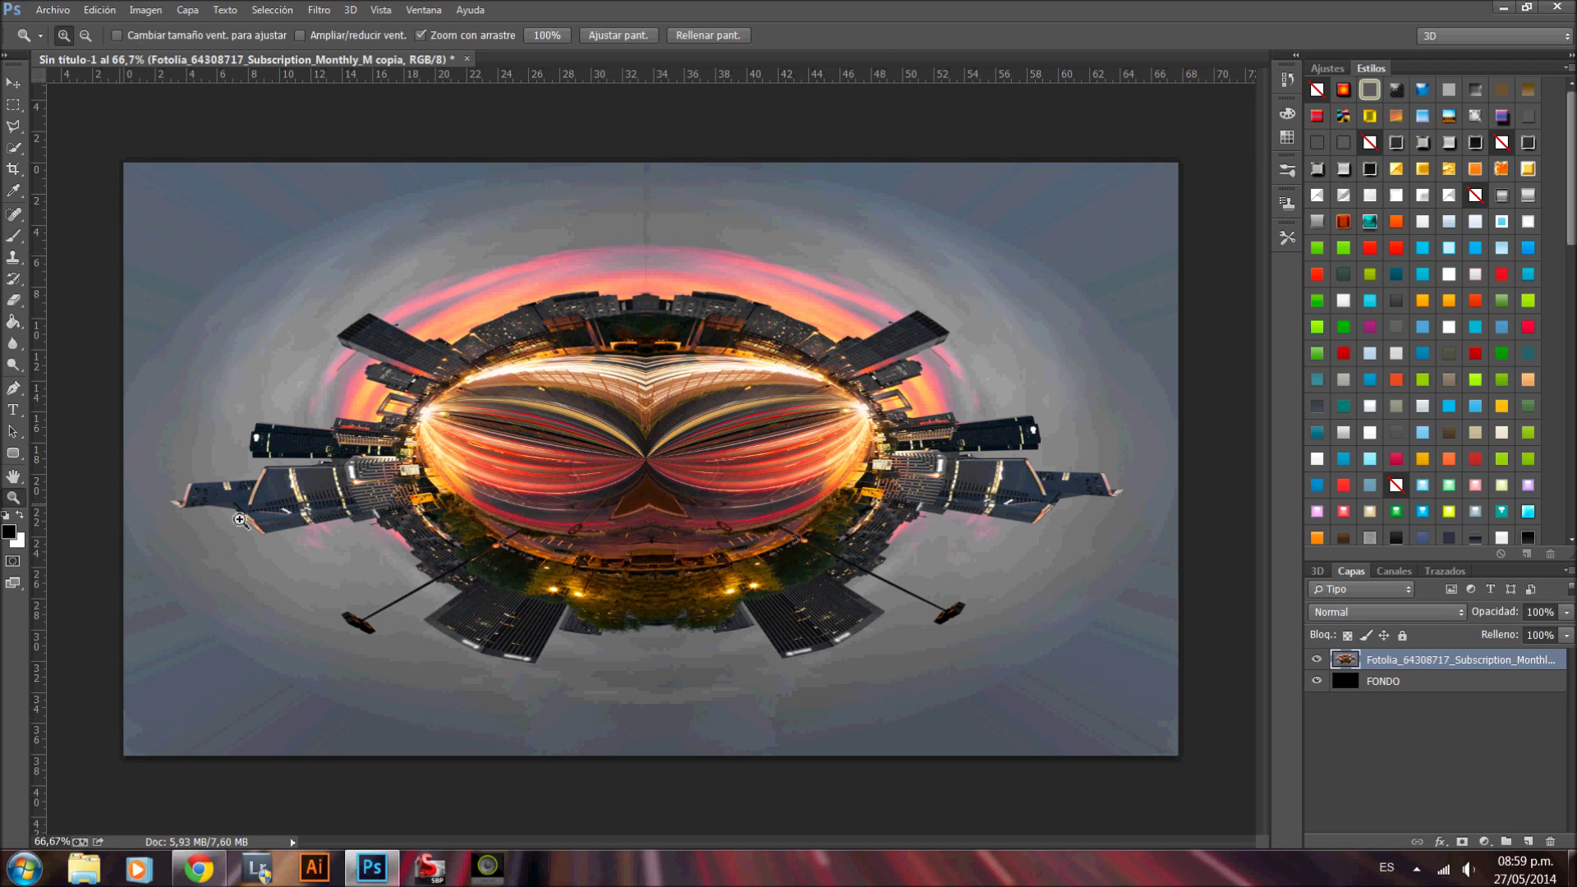
Step: Squeeze the tiny-planet layer to about 62% width so it sits round near the centre
{"action": "left_click_drag", "start_coordinate": [956, 574], "coordinate": [915, 577]}
{"action": "key", "text": "ctrl+t"}
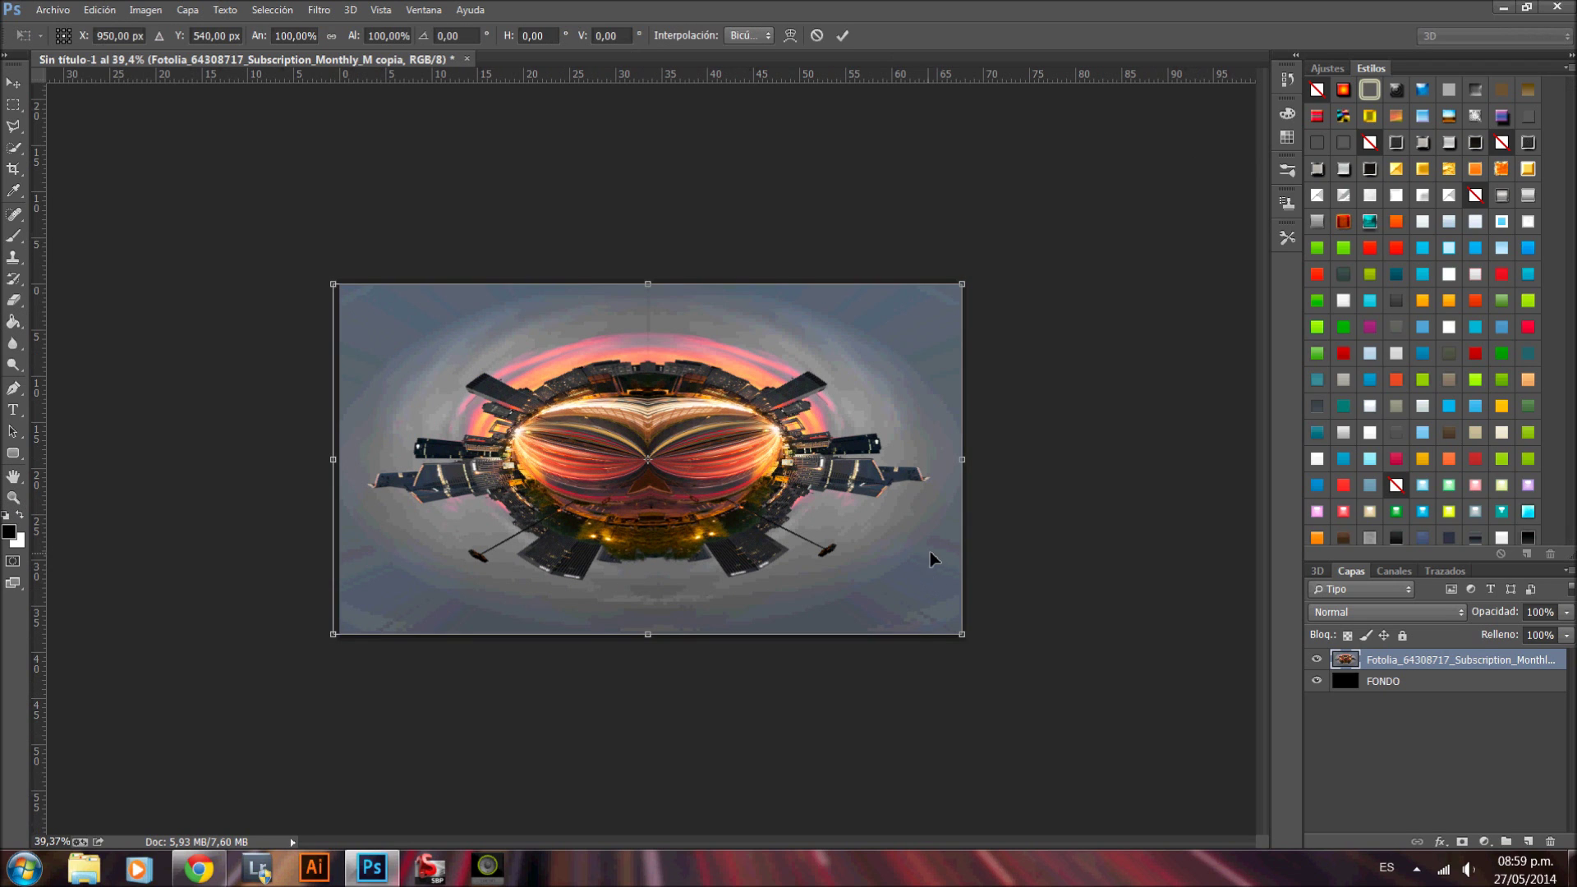
{"action": "left_click_drag", "start_coordinate": [976, 462], "coordinate": [731, 512]}
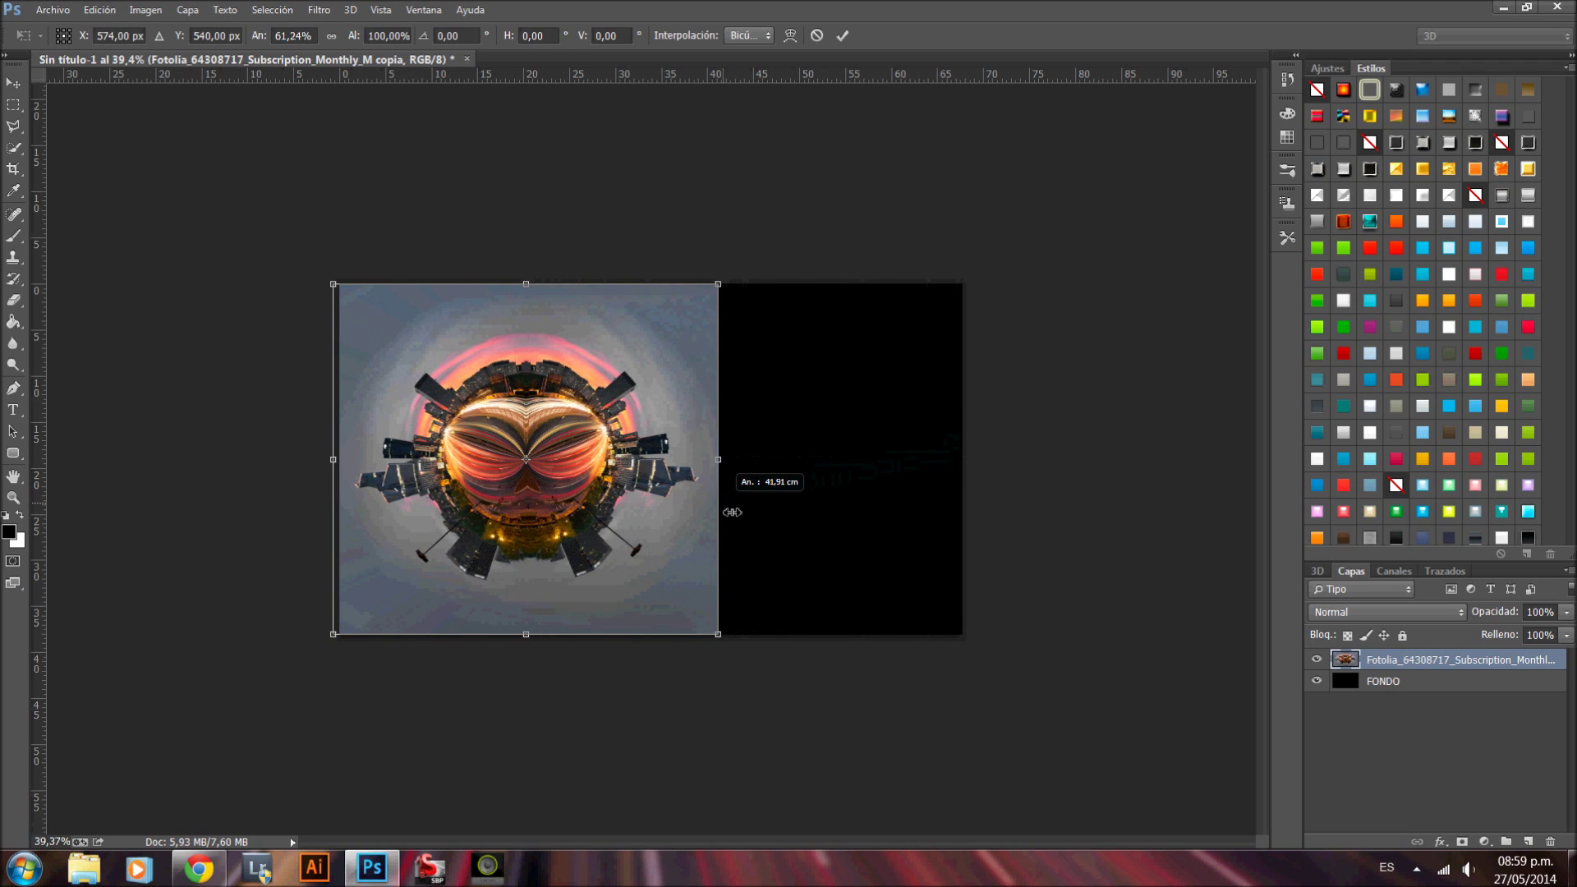
{"action": "left_click_drag", "start_coordinate": [731, 513], "coordinate": [739, 514]}
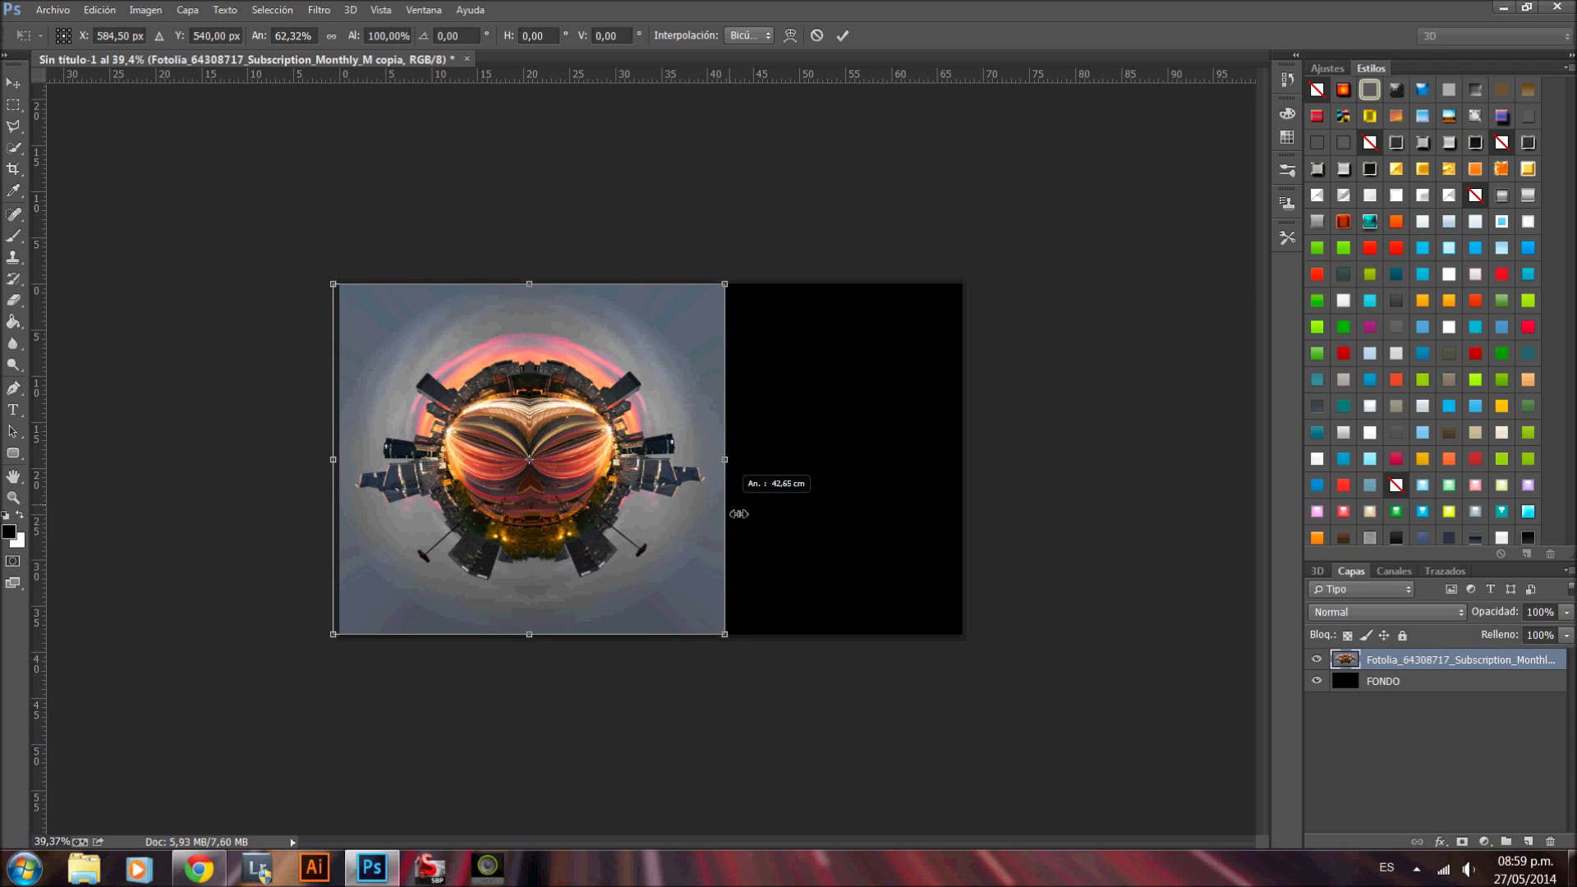
{"action": "left_click_drag", "start_coordinate": [738, 514], "coordinate": [738, 514]}
{"action": "key", "text": "Return"}
{"action": "key", "text": "z"}
{"action": "left_click", "coordinate": [660, 470]}
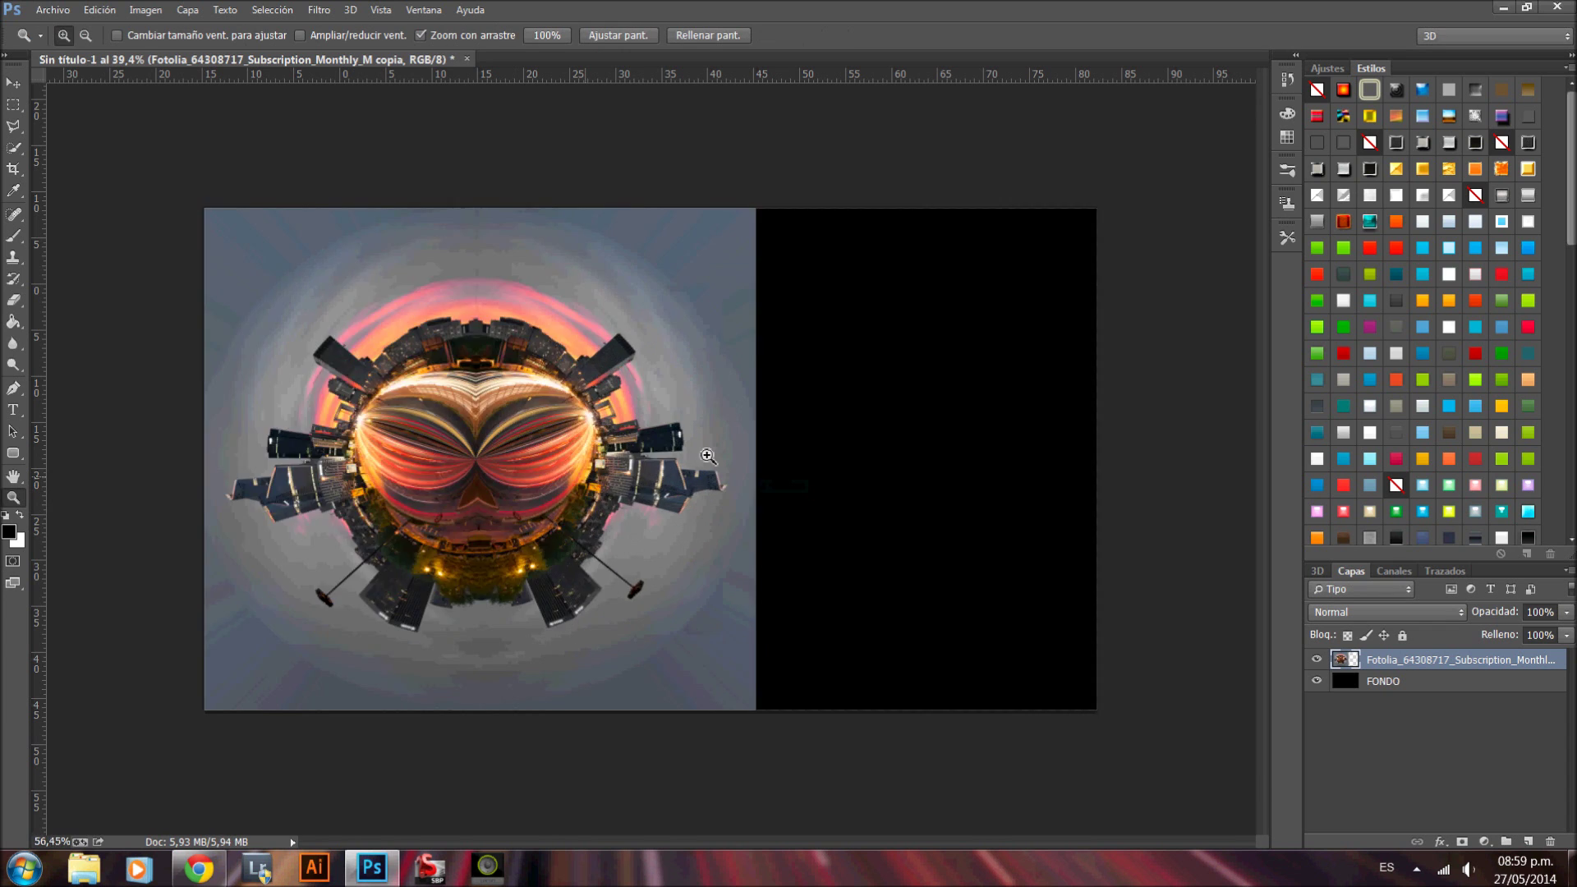
{"action": "mouse_move", "coordinate": [660, 471]}
{"action": "left_mouse_down"}
{"action": "mouse_move", "coordinate": [609, 486]}
{"action": "mouse_move", "coordinate": [747, 494]}
{"action": "left_mouse_up"}
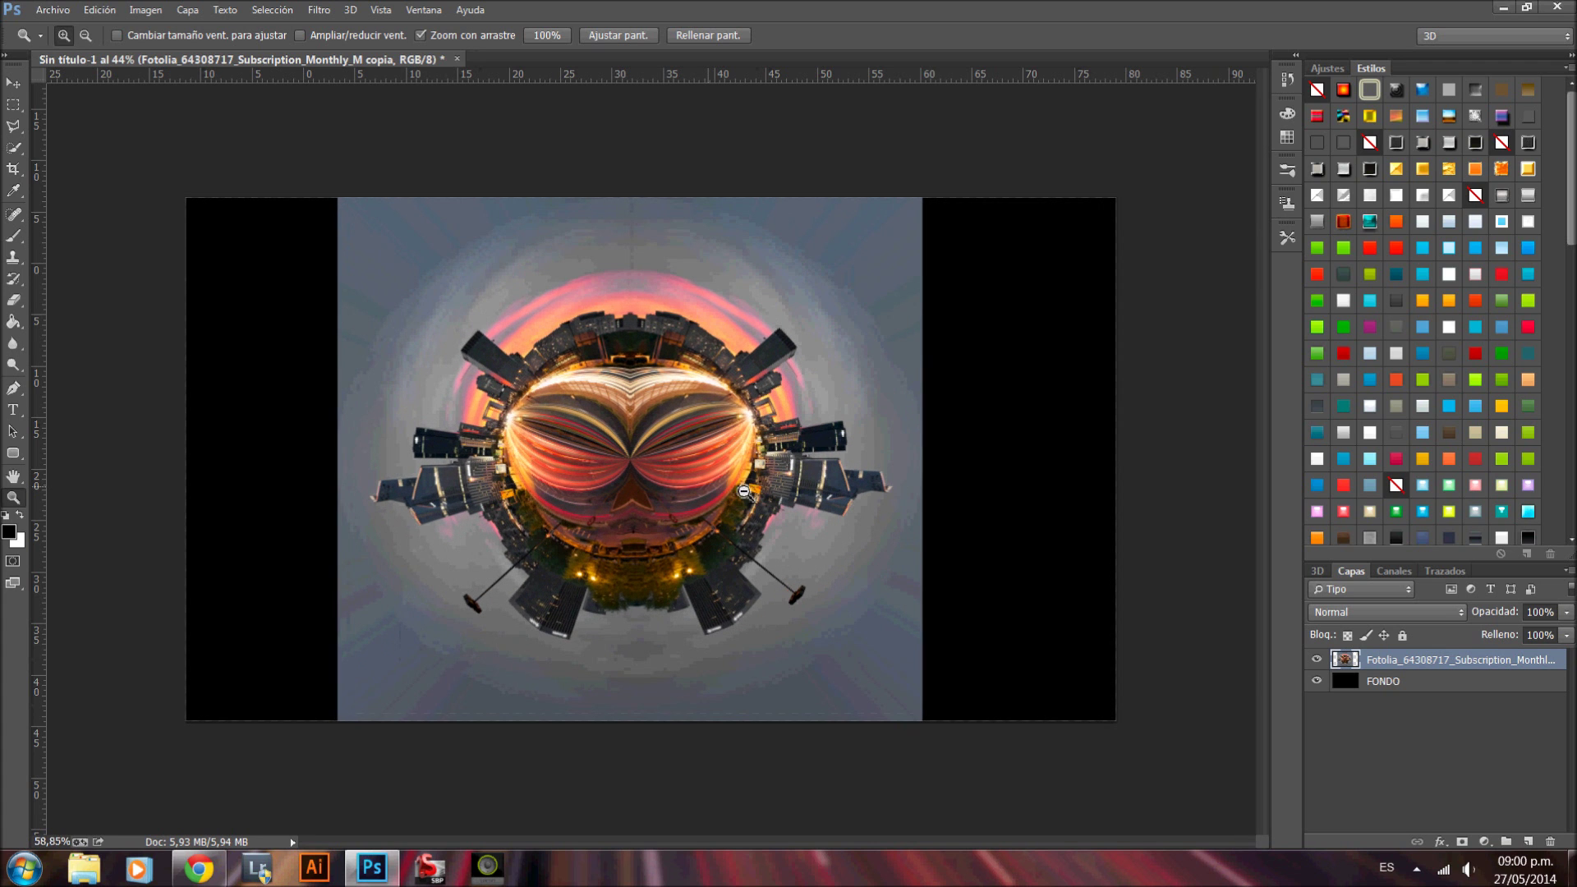
Step: Fill the FONDO layer with a blue-grey sampled from the image
{"action": "left_click", "coordinate": [1447, 682]}
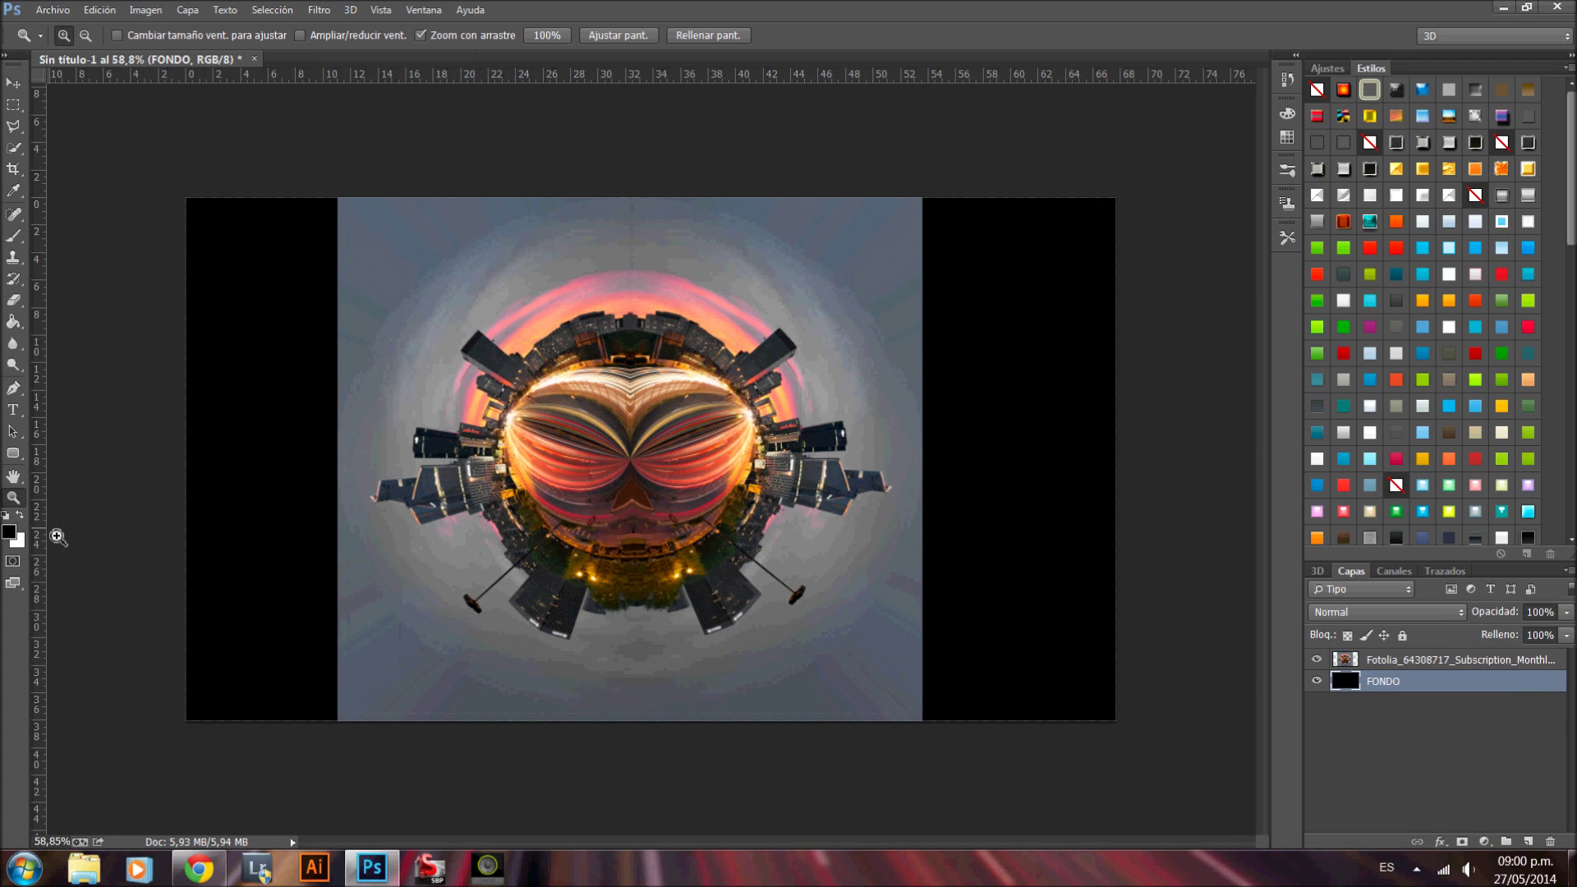
{"action": "left_click", "coordinate": [10, 531]}
{"action": "left_click", "coordinate": [418, 248]}
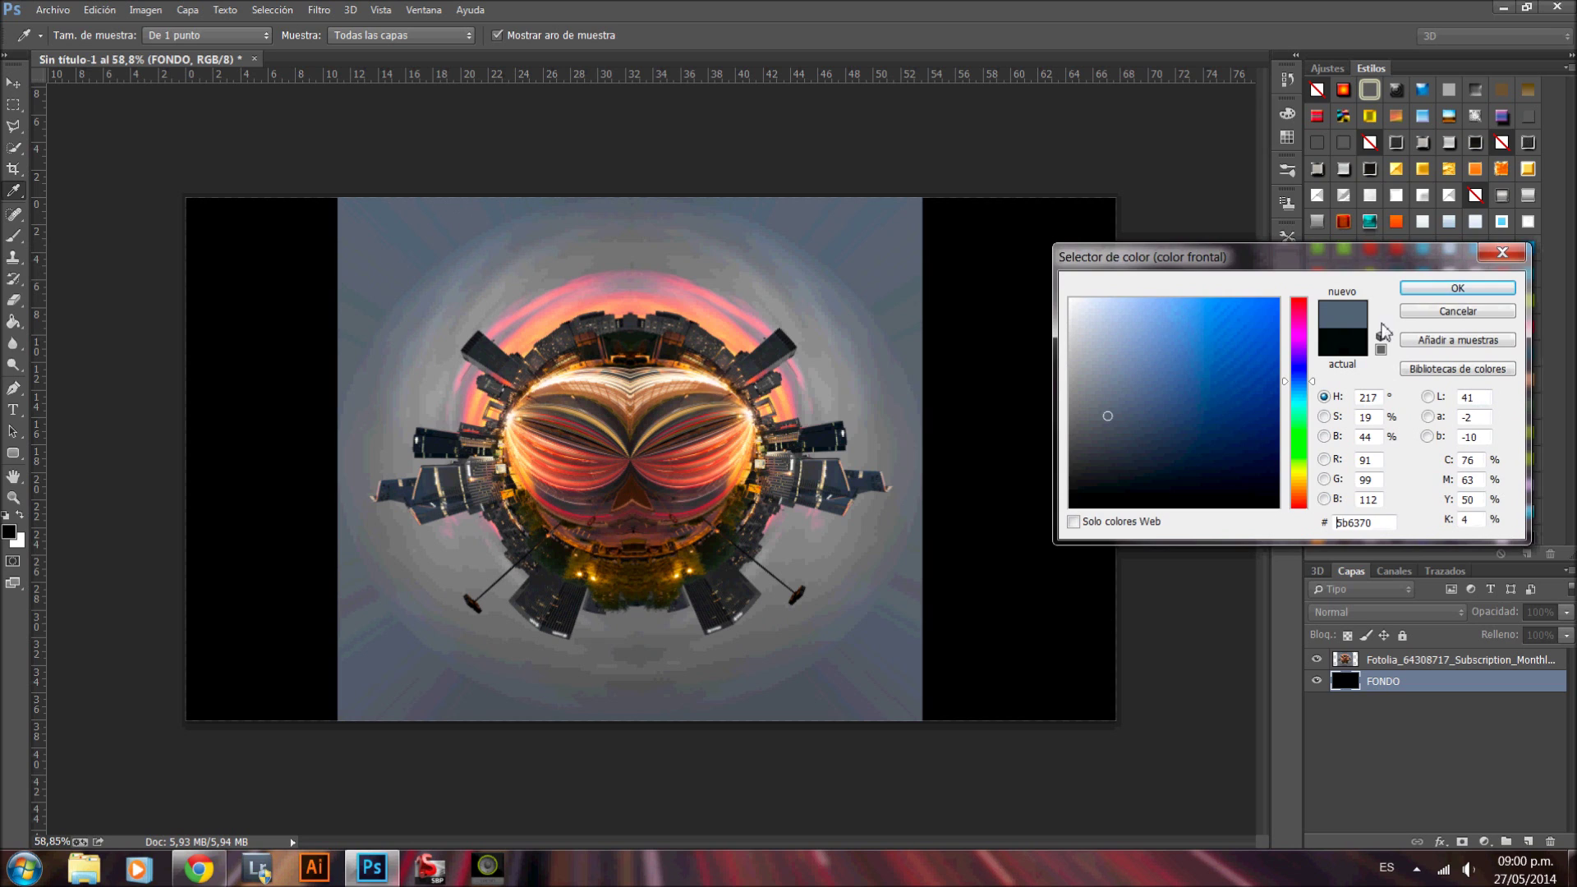
{"action": "left_click", "coordinate": [1455, 288]}
{"action": "left_click", "coordinate": [22, 325]}
{"action": "left_click", "coordinate": [525, 511]}
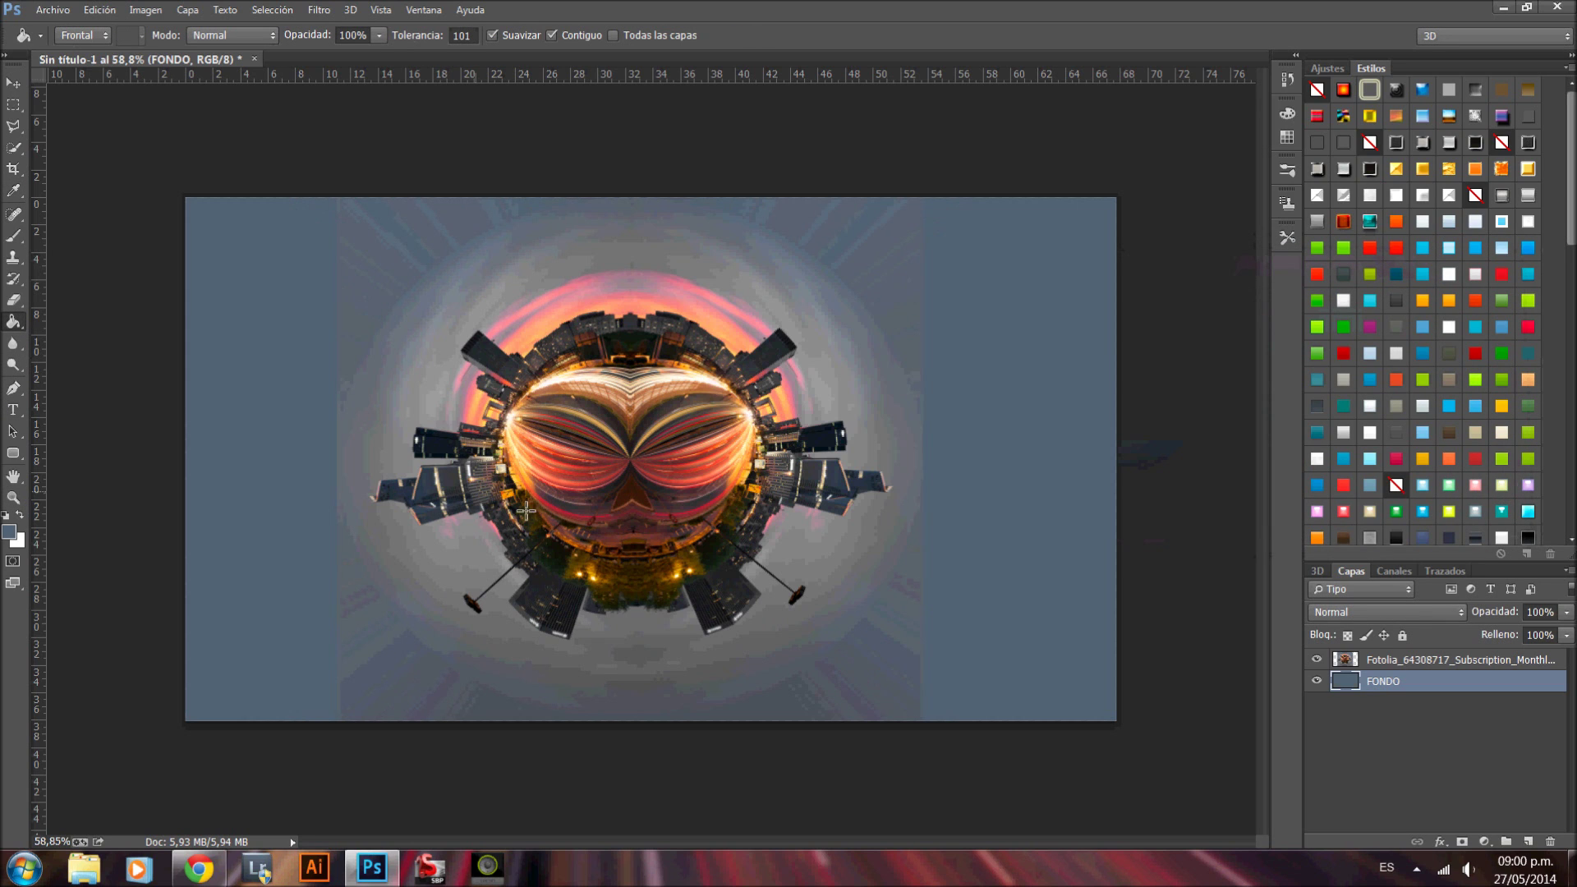
Step: Set up a soft Eraser at 70% opacity on the planet layer
{"action": "left_click", "coordinate": [1421, 659]}
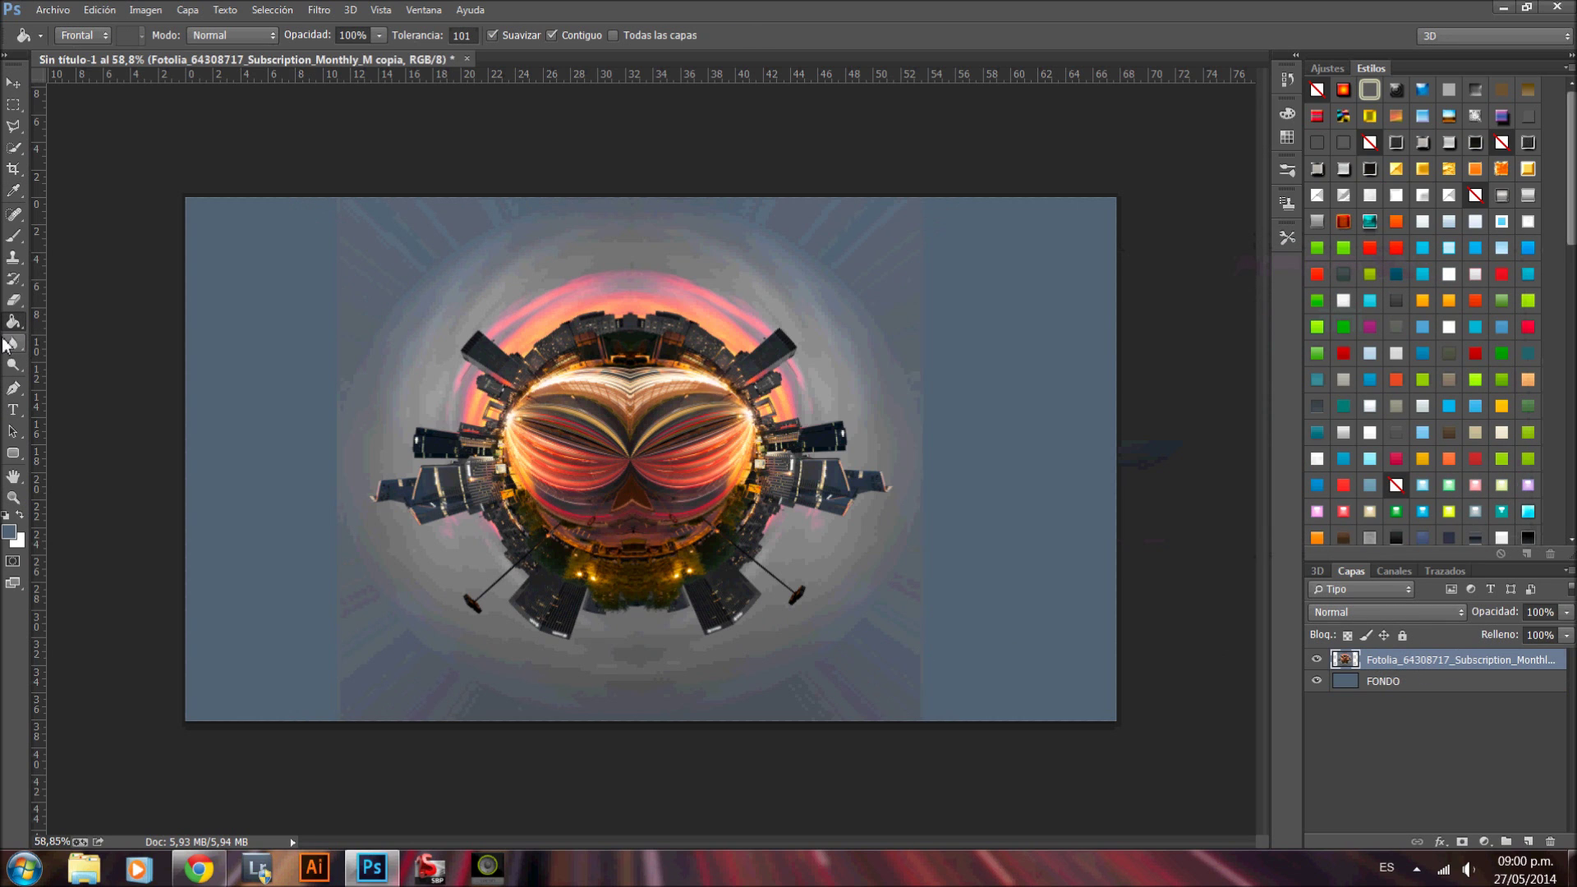
{"action": "left_click", "coordinate": [18, 299]}
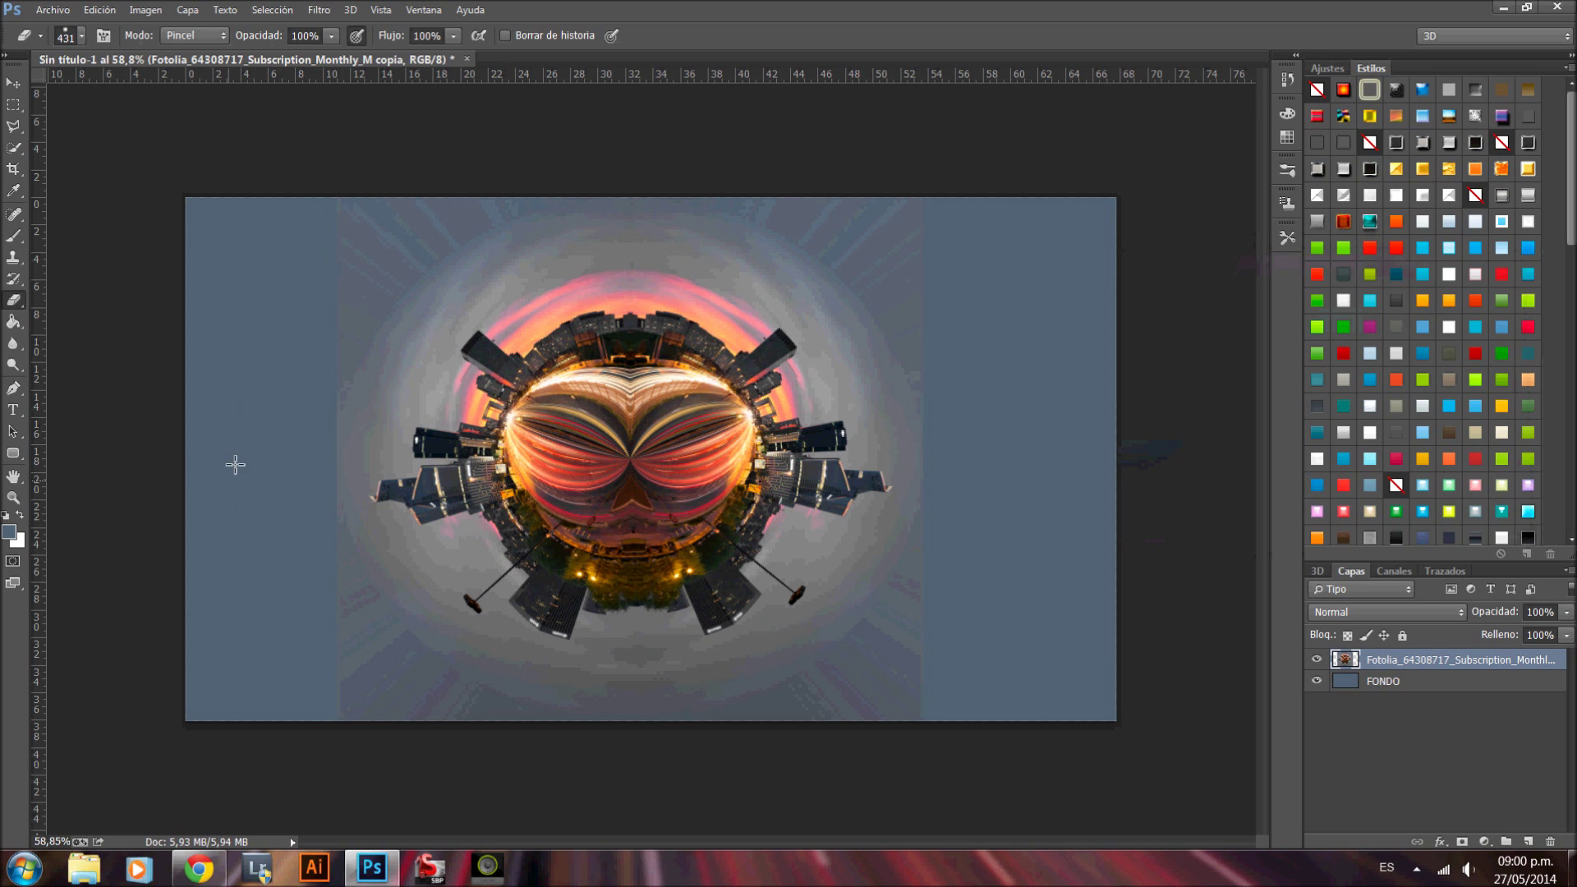
{"action": "left_click", "coordinate": [74, 33]}
{"action": "left_click", "coordinate": [198, 35]}
{"action": "left_click", "coordinate": [335, 34]}
{"action": "left_click", "coordinate": [337, 37]}
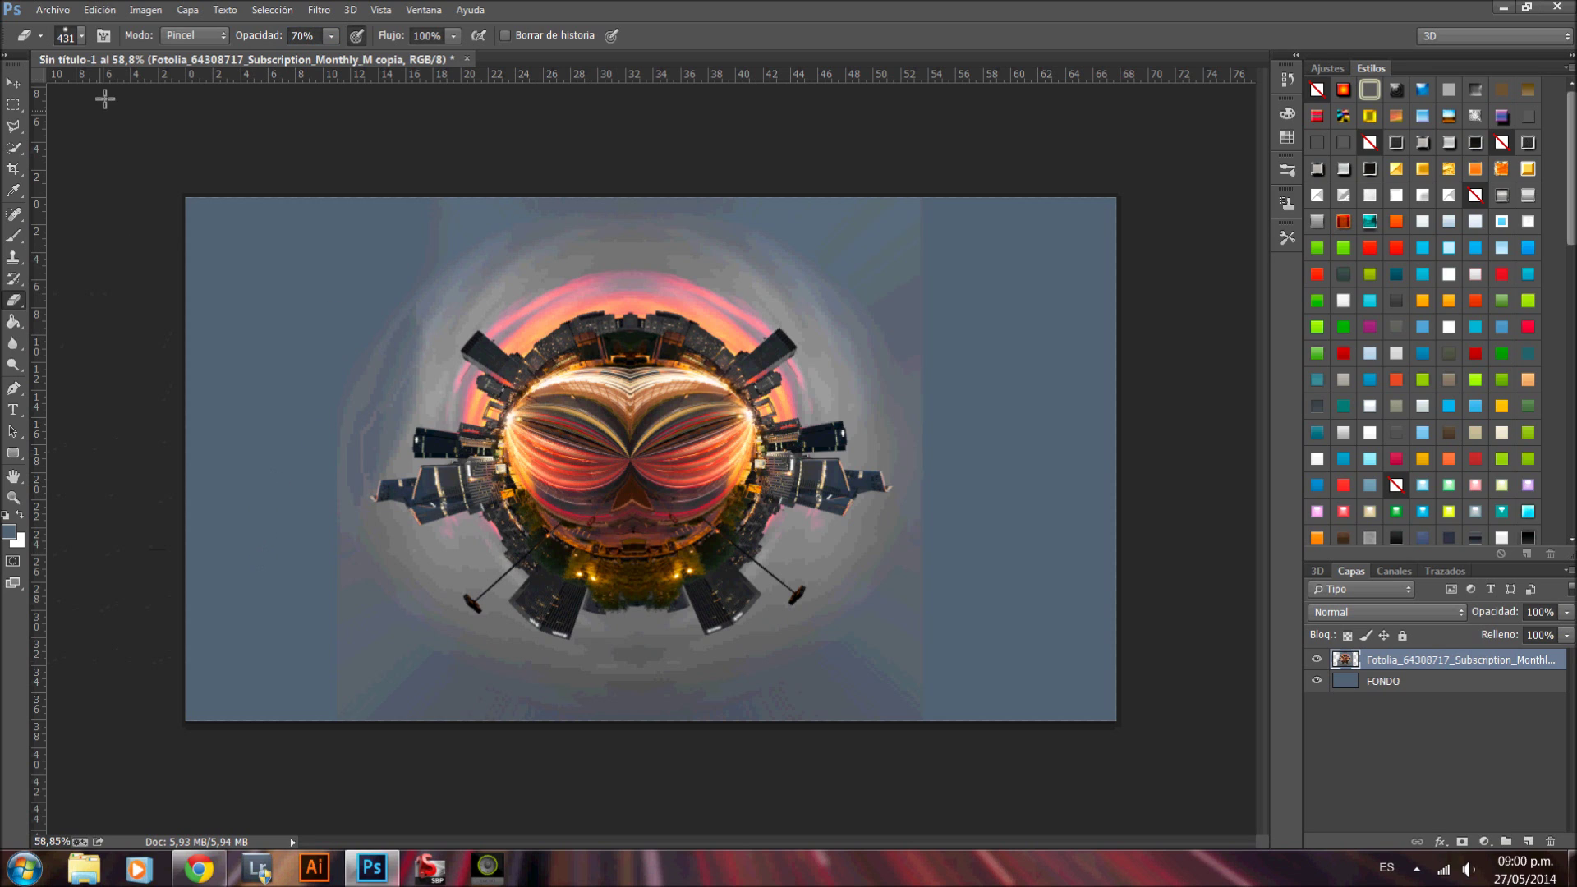
{"action": "left_click", "coordinate": [82, 36]}
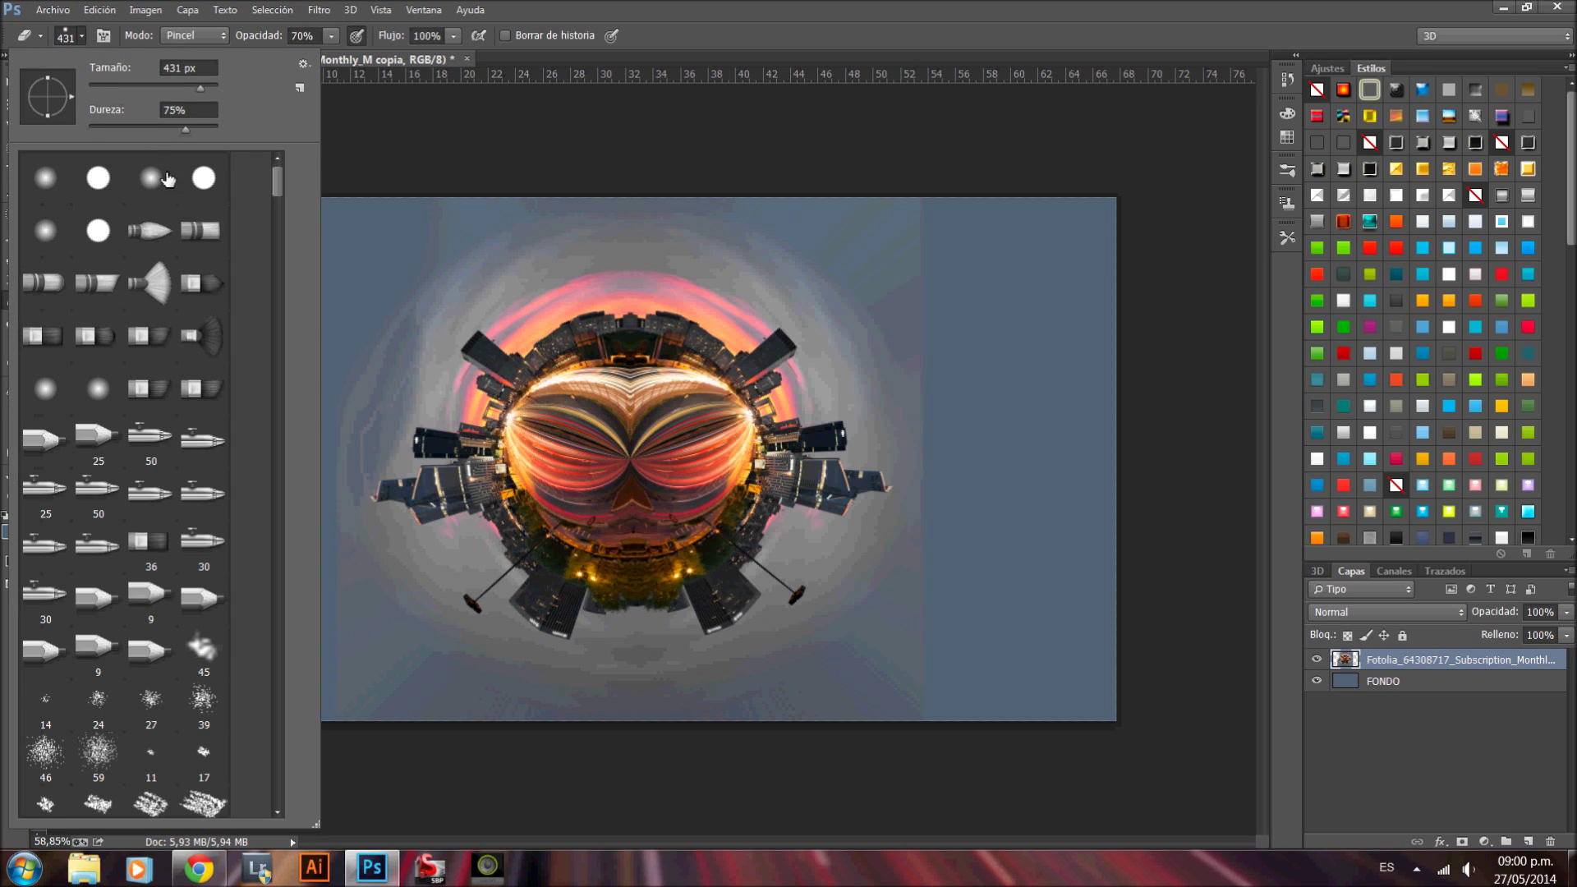
{"action": "left_click", "coordinate": [362, 238]}
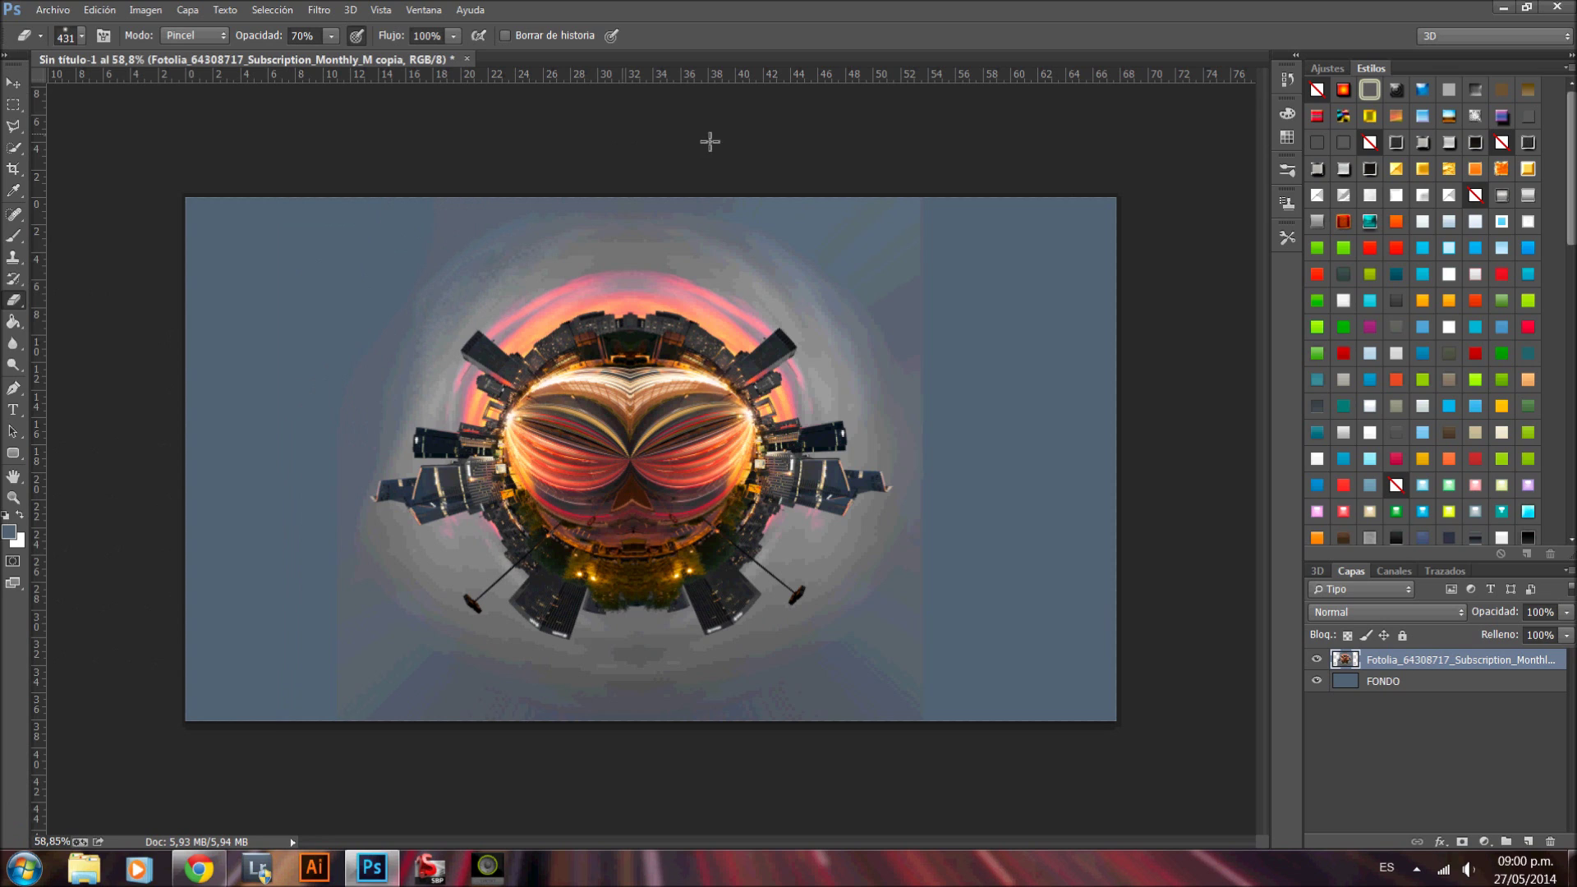
Step: Soft-erase the planet's edges and bright halo, dropping eraser opacity to 46%
{"action": "left_click_drag", "start_coordinate": [971, 343], "coordinate": [916, 340]}
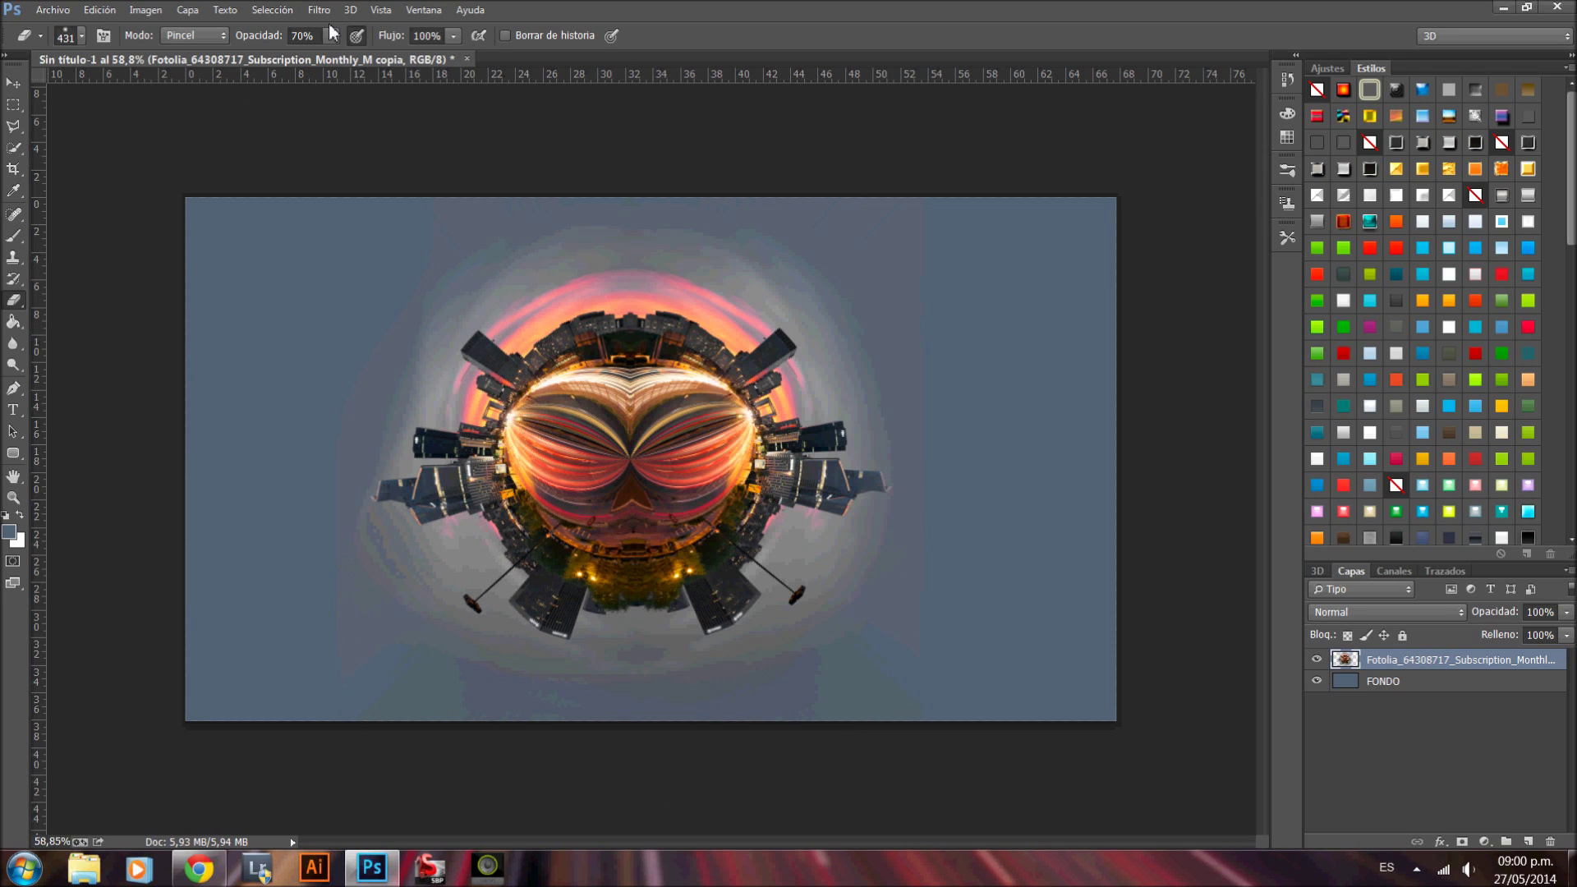
{"action": "left_click_drag", "start_coordinate": [332, 52], "coordinate": [312, 56]}
{"action": "left_click", "coordinate": [905, 382]}
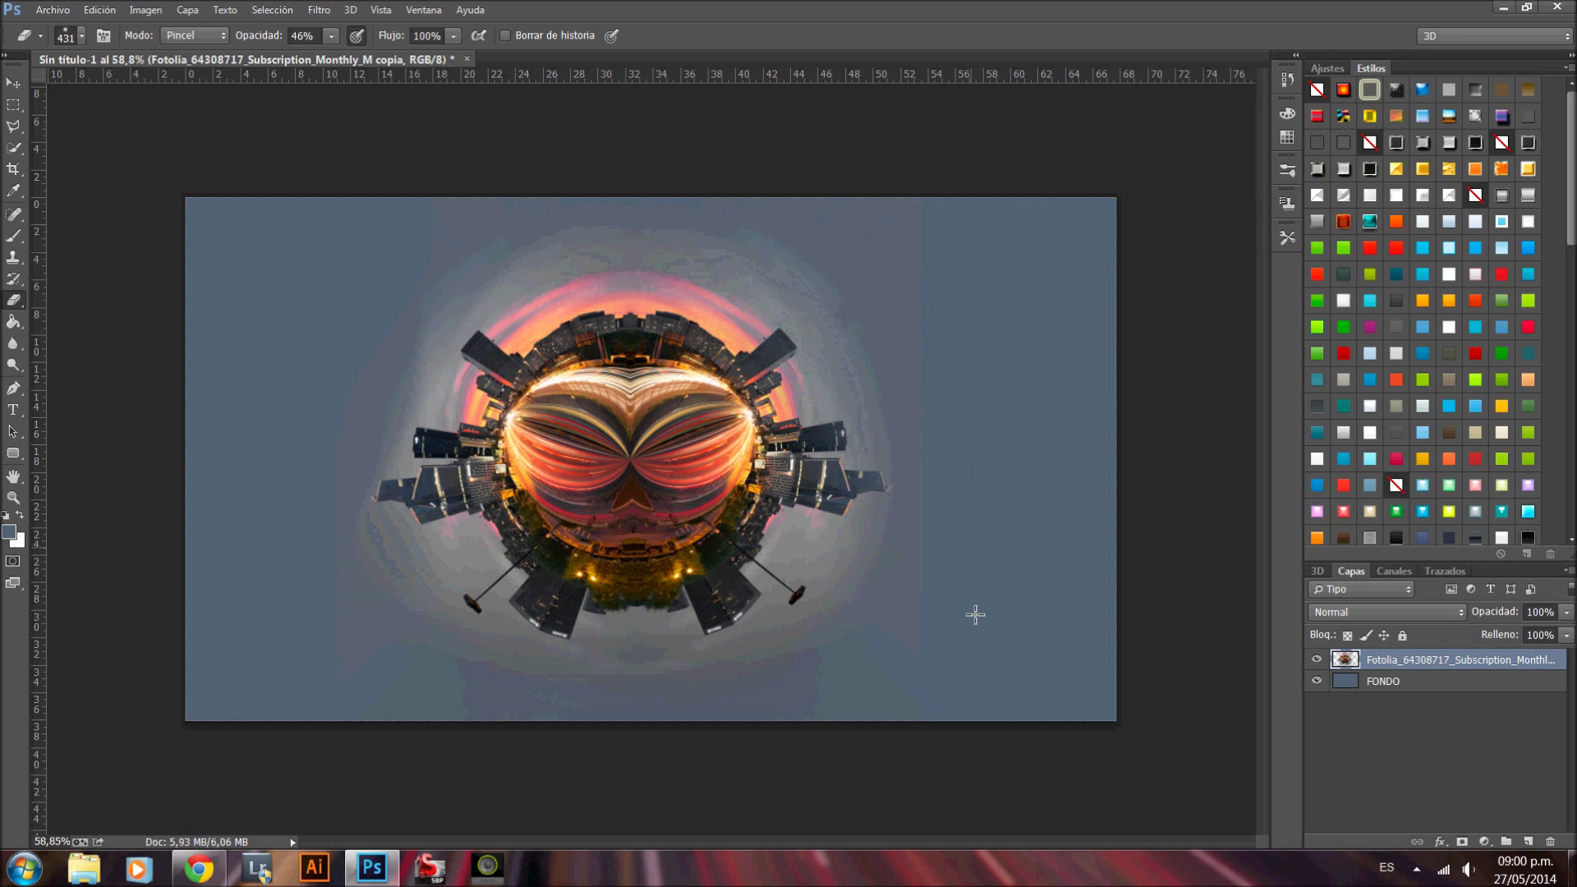
{"action": "left_click", "coordinate": [864, 628]}
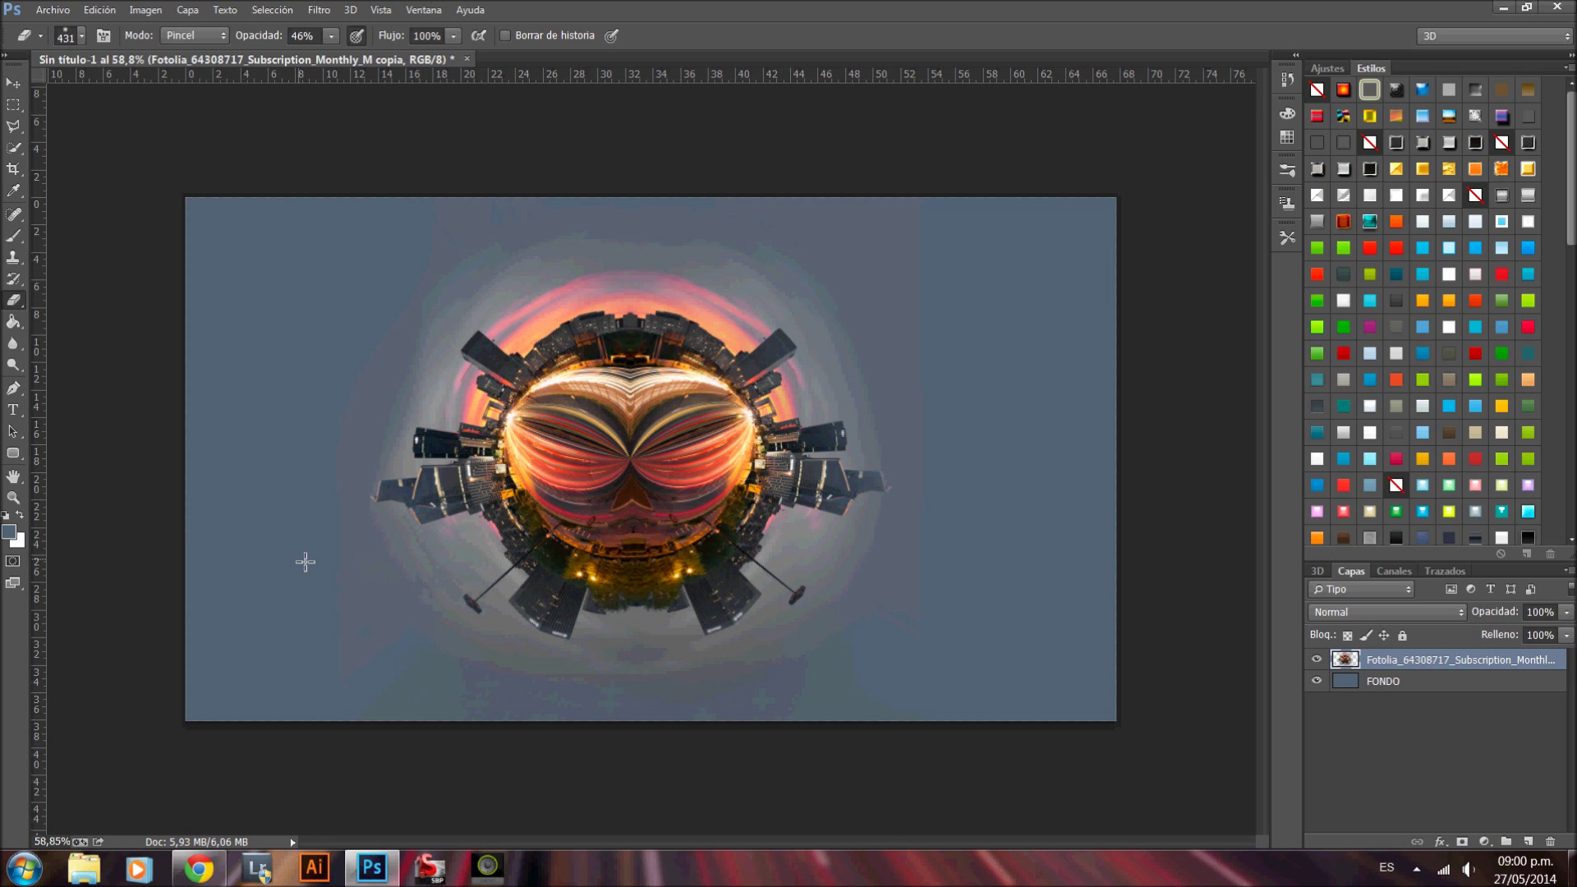
{"action": "left_click", "coordinate": [364, 369]}
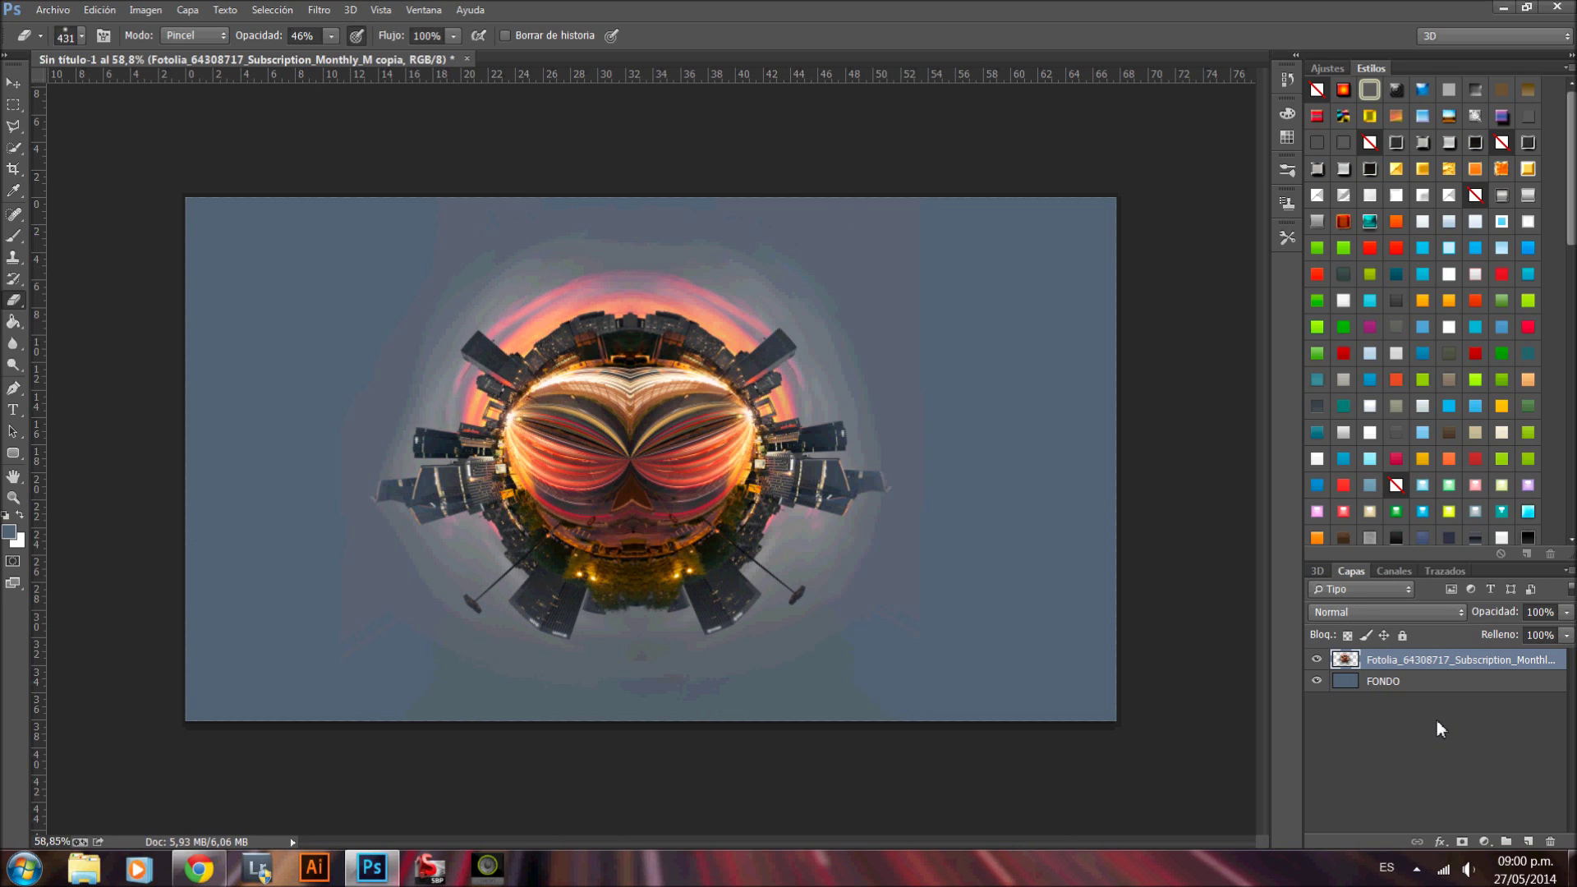
{"action": "left_click", "coordinate": [1407, 690]}
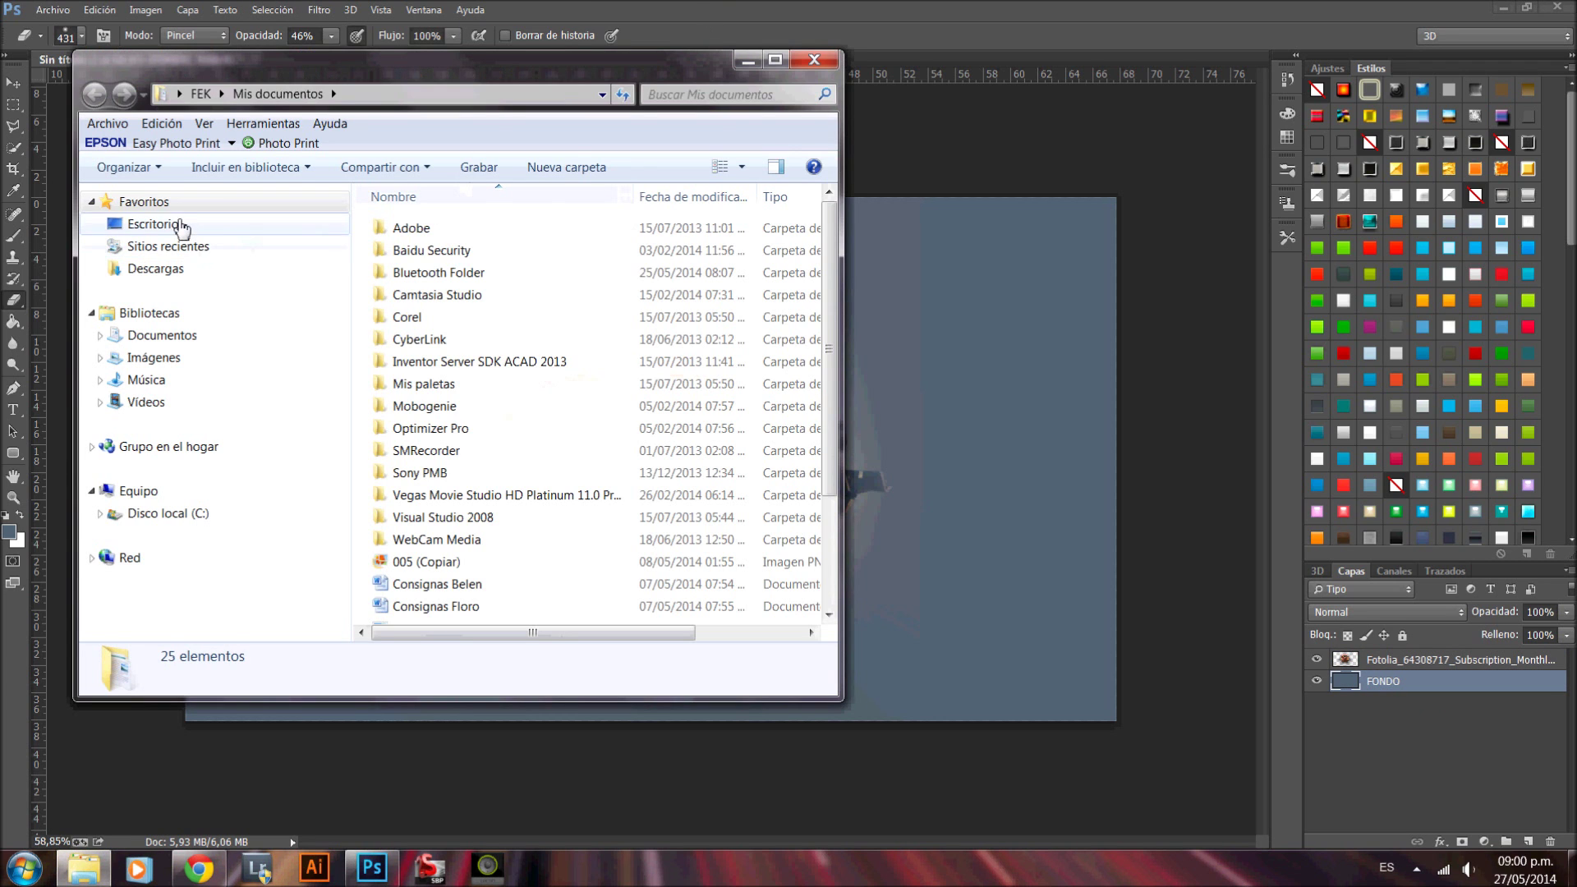
Step: In Explorer, go from the desktop into the GRAPHIC DESIGN folder
{"action": "left_click", "coordinate": [247, 223]}
{"action": "left_click", "coordinate": [517, 443]}
{"action": "key", "text": "g"}
{"action": "key", "text": "Return"}
Step: Open PARA TRABAJAR > DUST and drag the Smoke 2 image onto the canvas
{"action": "left_click", "coordinate": [584, 378]}
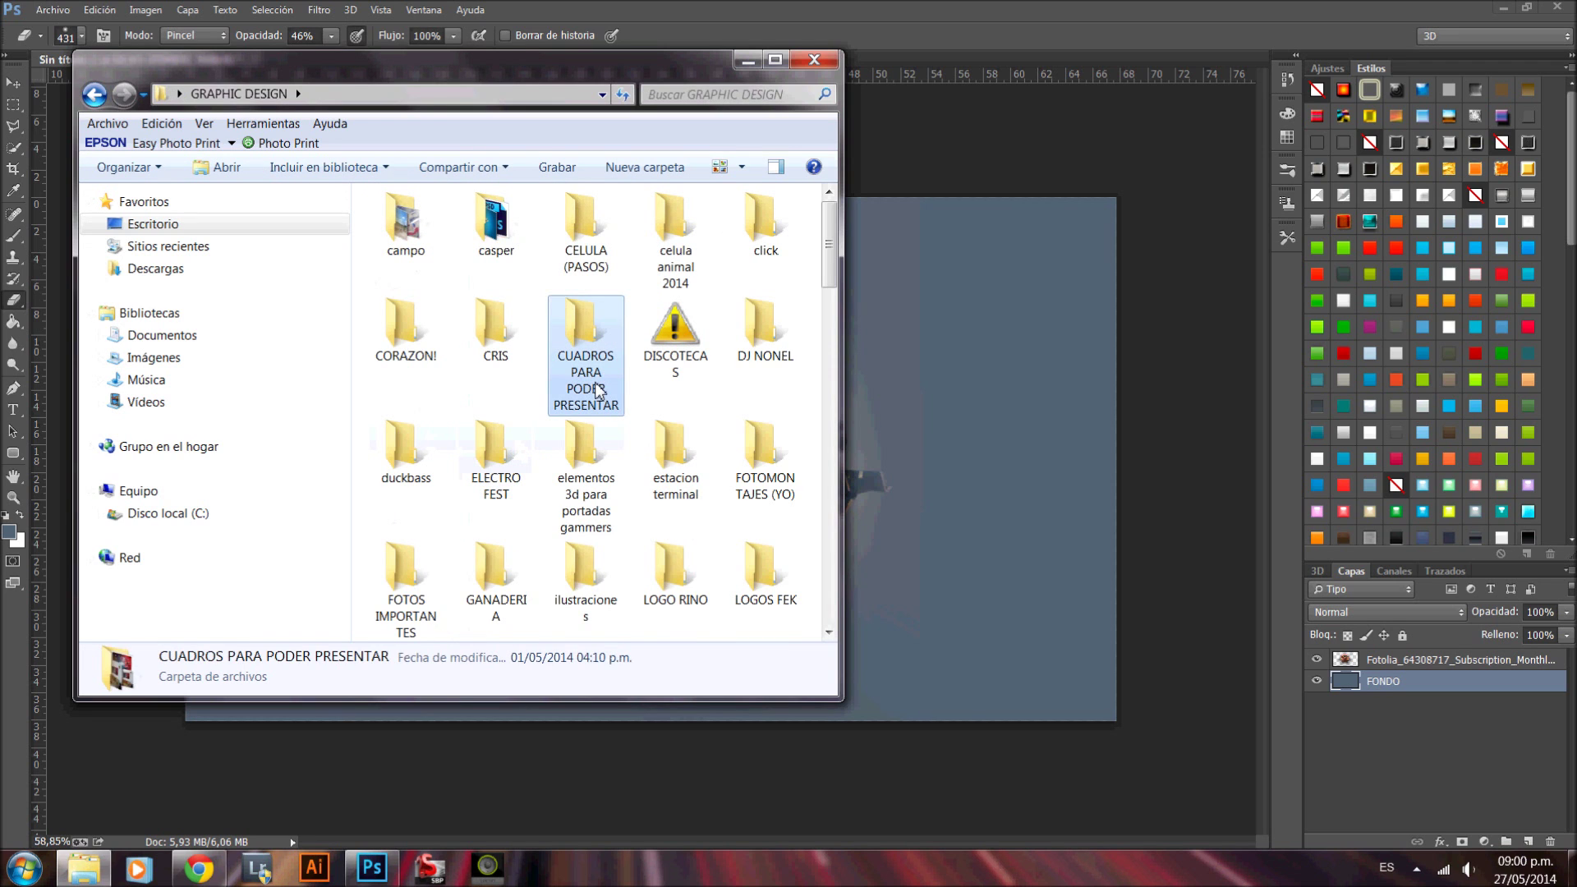
{"action": "key", "text": "p"}
{"action": "key", "text": "Return"}
{"action": "left_click", "coordinate": [608, 386]}
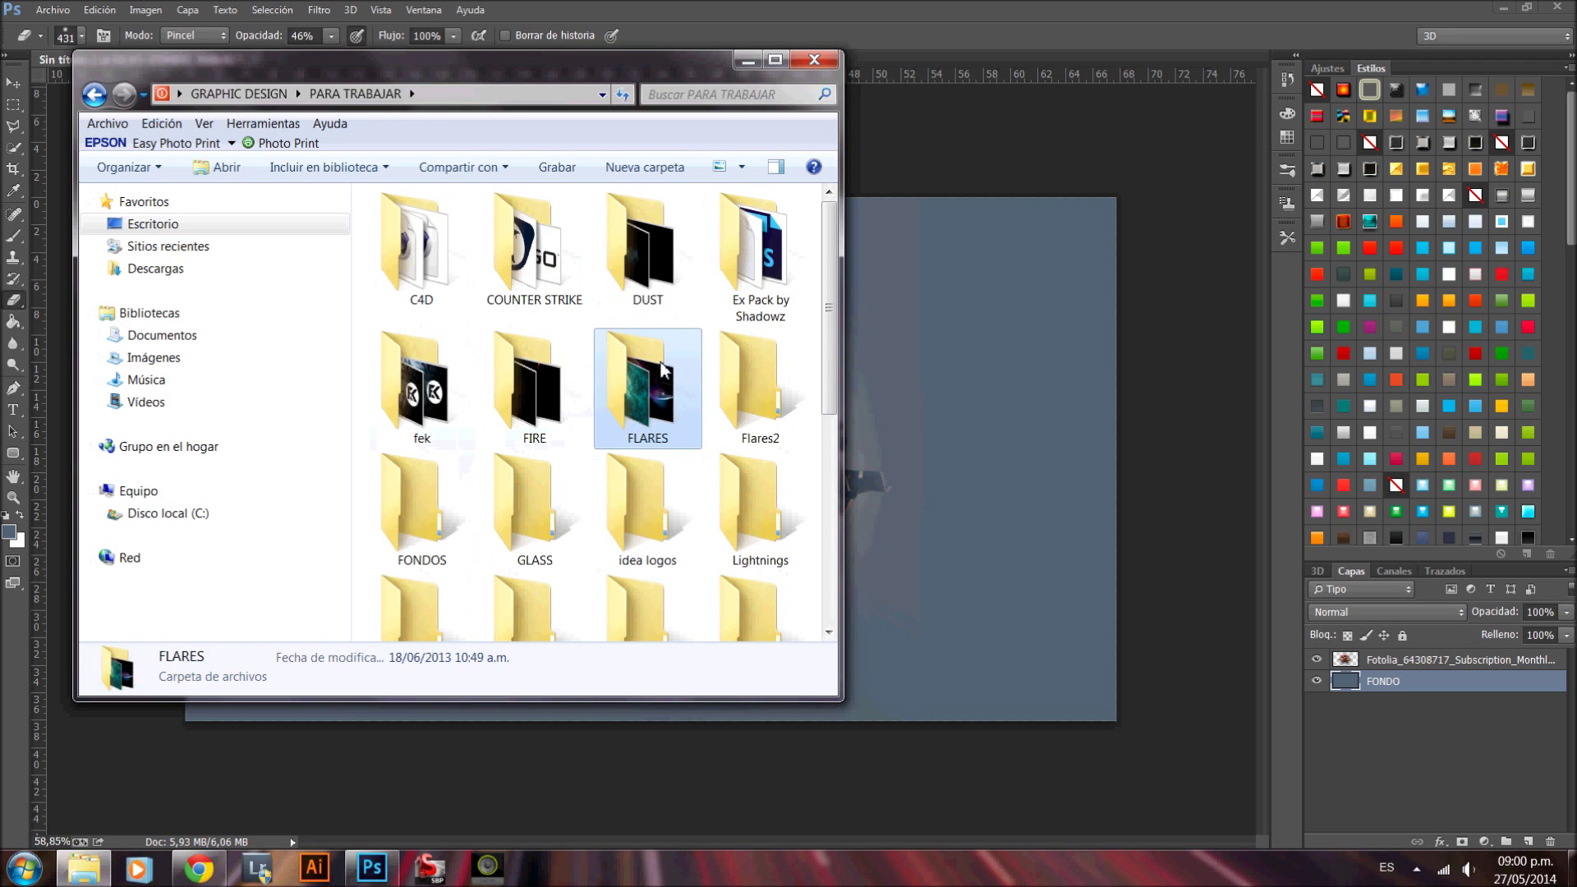
{"action": "double_click", "coordinate": [657, 274]}
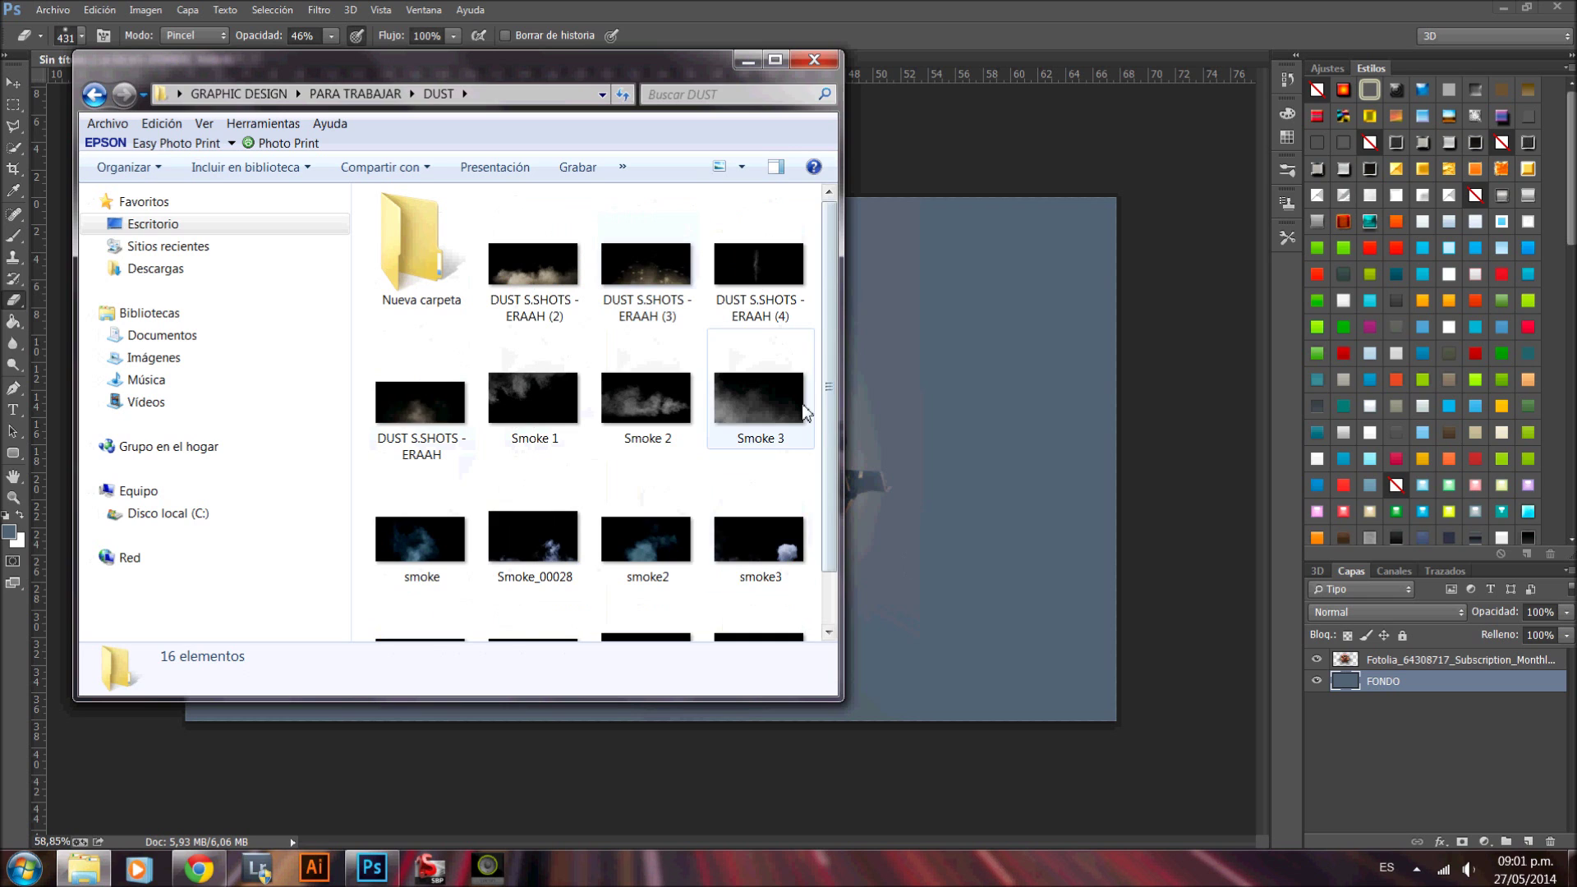
{"action": "left_click_drag", "start_coordinate": [603, 405], "coordinate": [894, 399]}
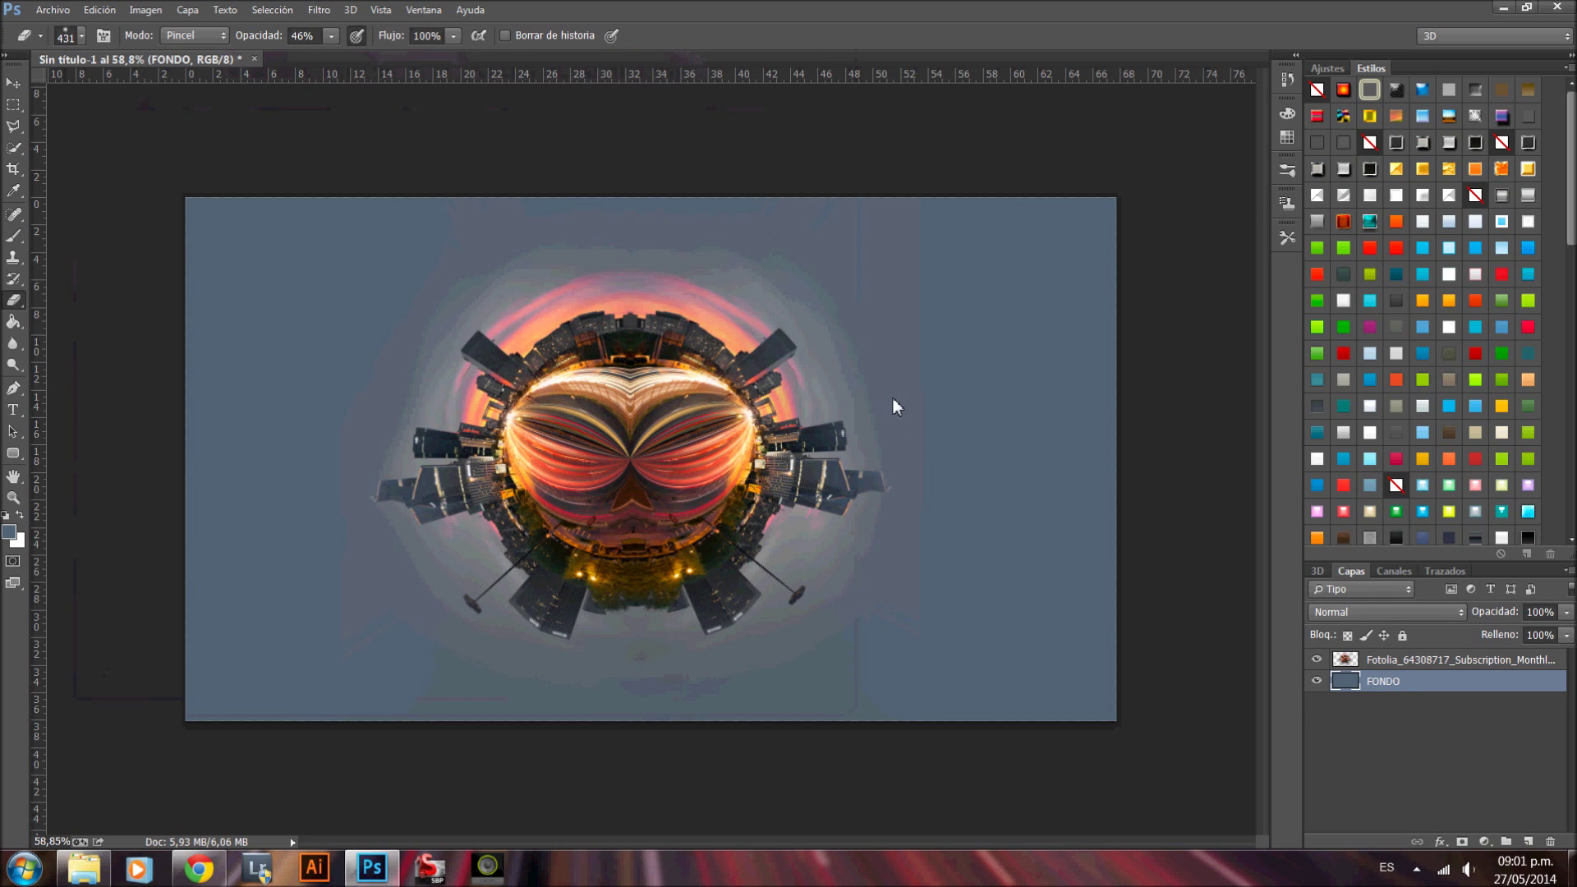
Step: Place Smoke 2, blend it as Sobreexpos. lineal (Añadir), and shift it up-left
{"action": "key", "text": "Return"}
{"action": "key", "text": "e"}
{"action": "left_click", "coordinate": [1429, 612]}
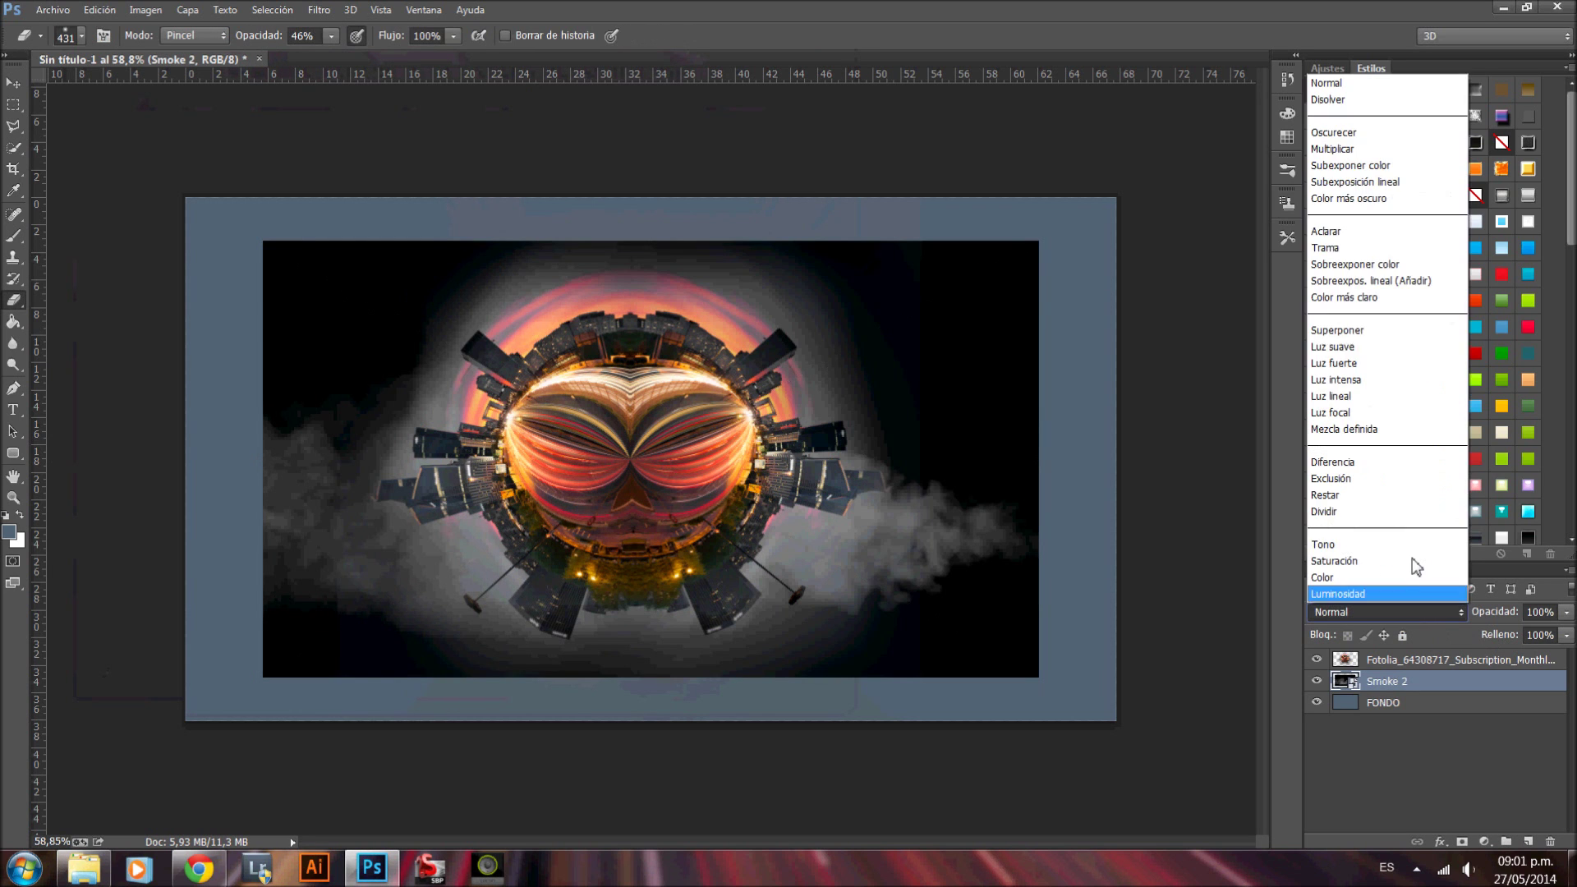
{"action": "left_click", "coordinate": [1384, 285]}
{"action": "left_click_drag", "start_coordinate": [818, 641], "coordinate": [688, 500]}
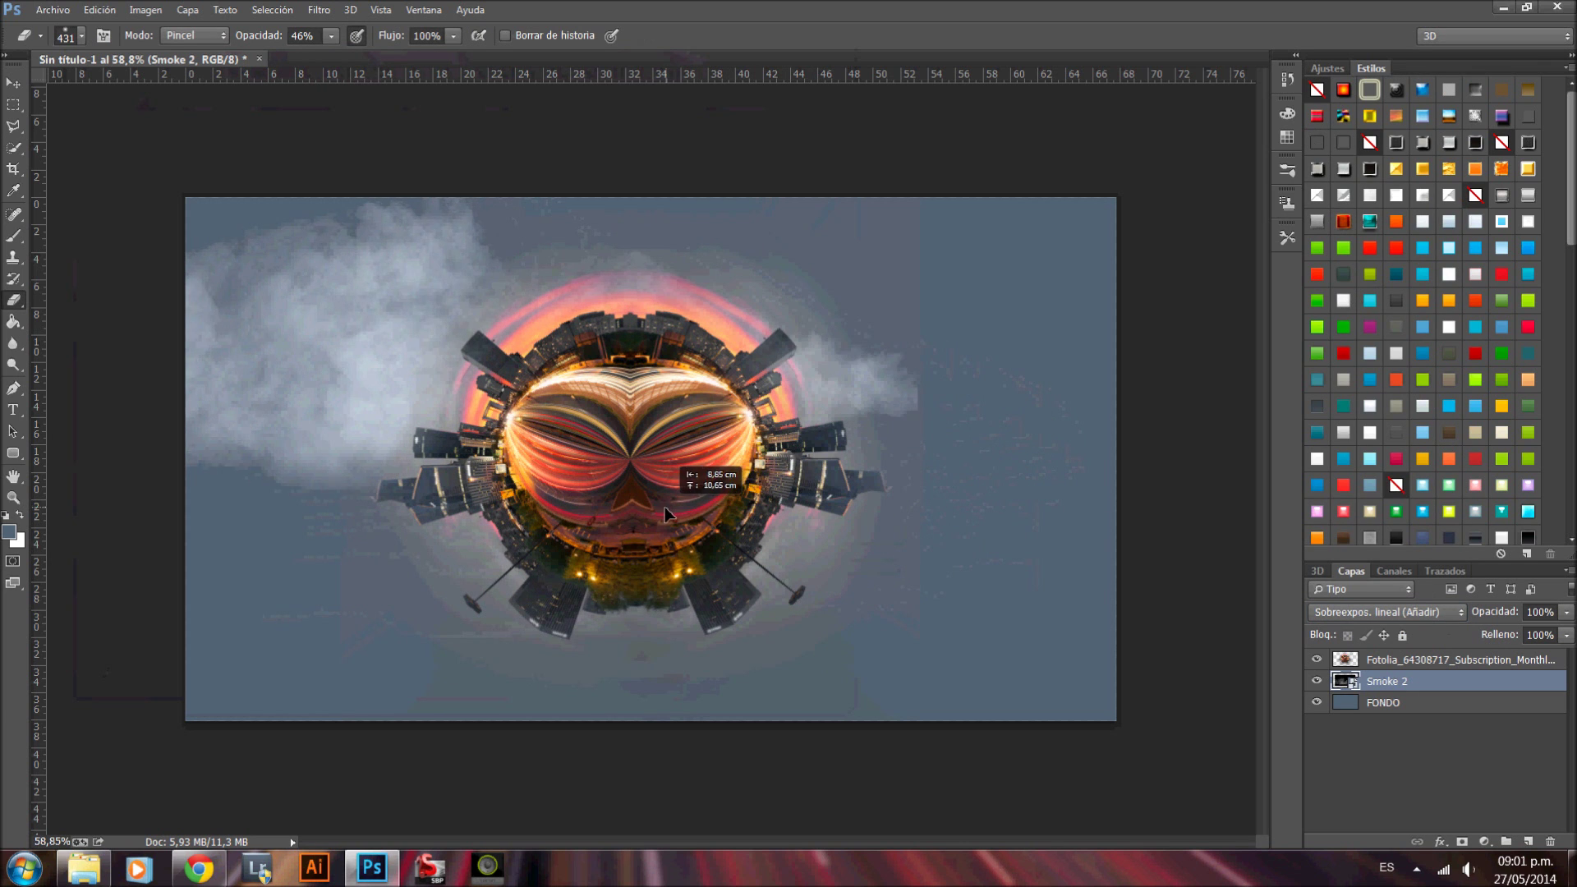
{"action": "left_click_drag", "start_coordinate": [688, 502], "coordinate": [667, 504]}
Step: Rasterize the smoke, erase its excess with a 469 px eraser, and move it below the planet
{"action": "left_click", "coordinate": [497, 499]}
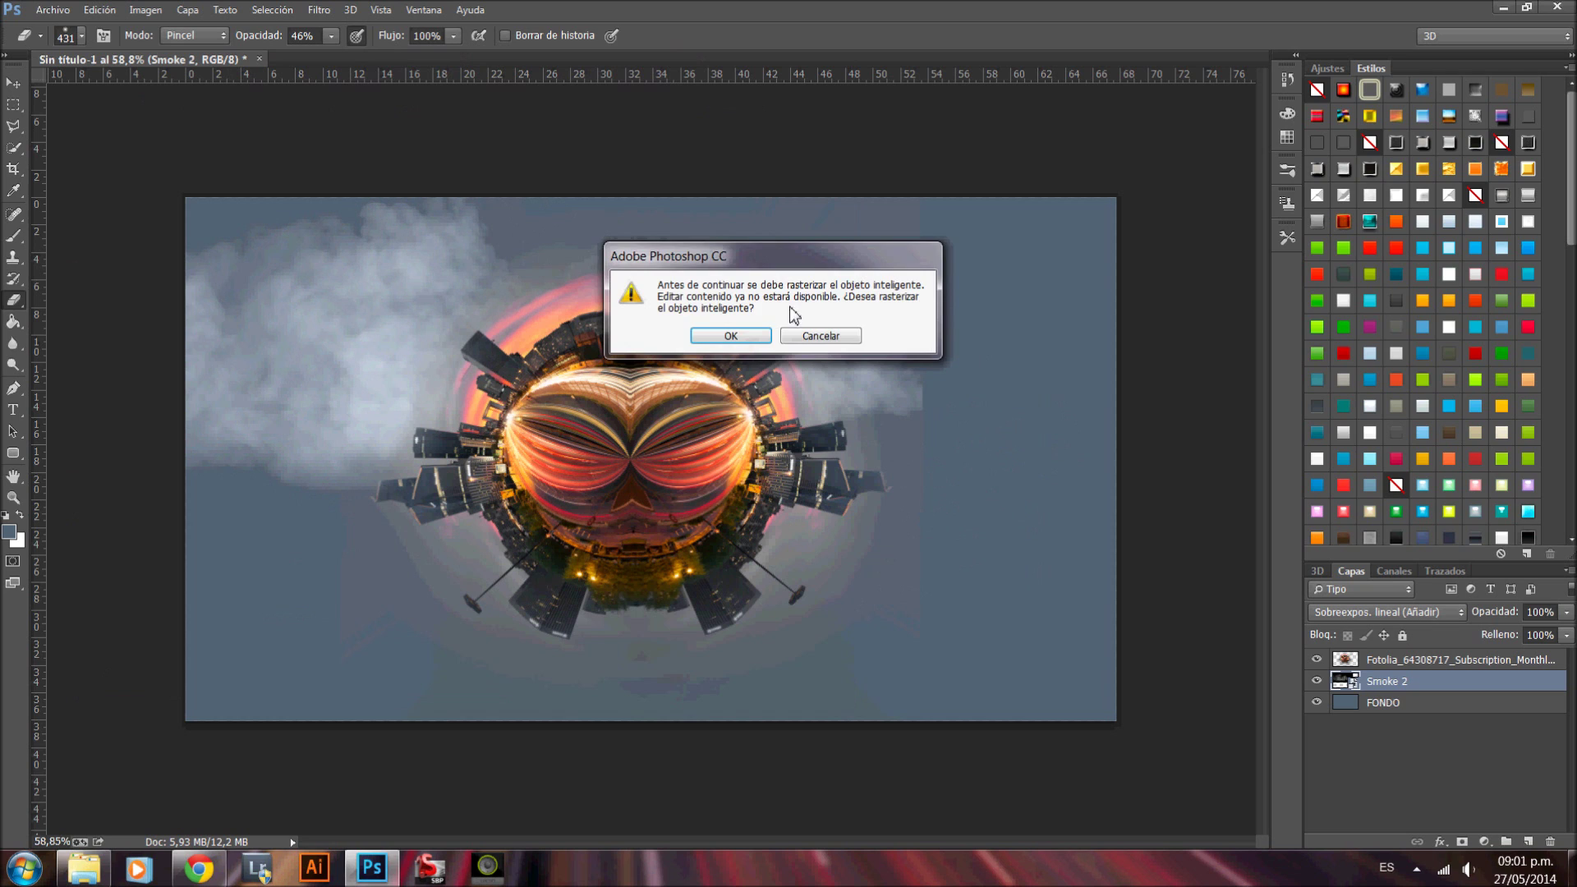
{"action": "left_click", "coordinate": [731, 334]}
{"action": "left_click", "coordinate": [76, 41]}
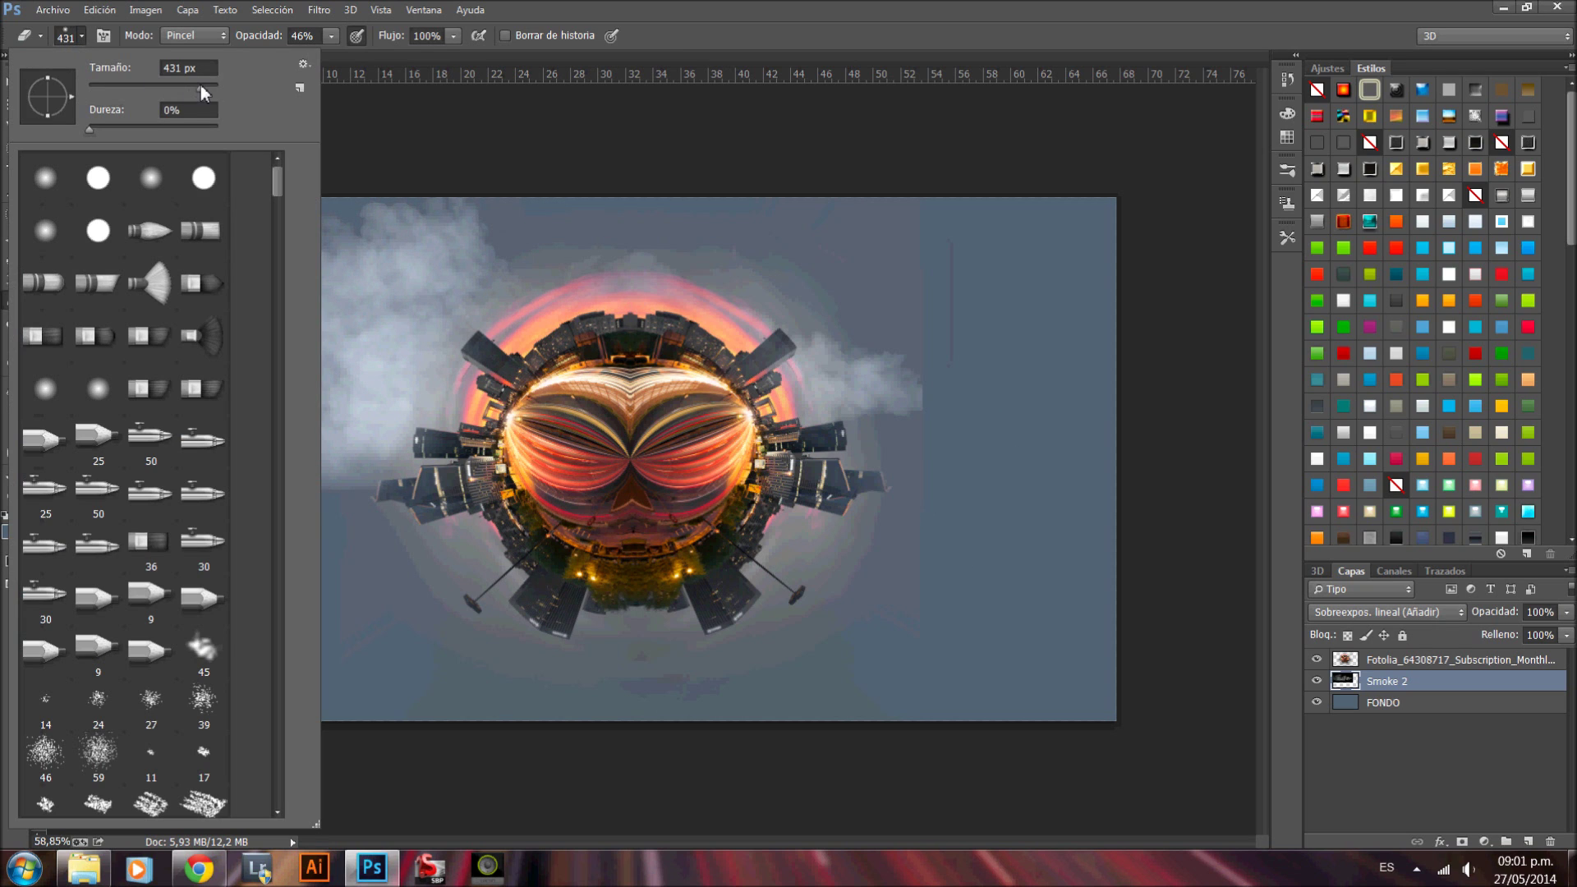
{"action": "left_click_drag", "start_coordinate": [200, 86], "coordinate": [204, 85]}
{"action": "left_click_drag", "start_coordinate": [205, 427], "coordinate": [304, 358]}
{"action": "left_click", "coordinate": [331, 35]}
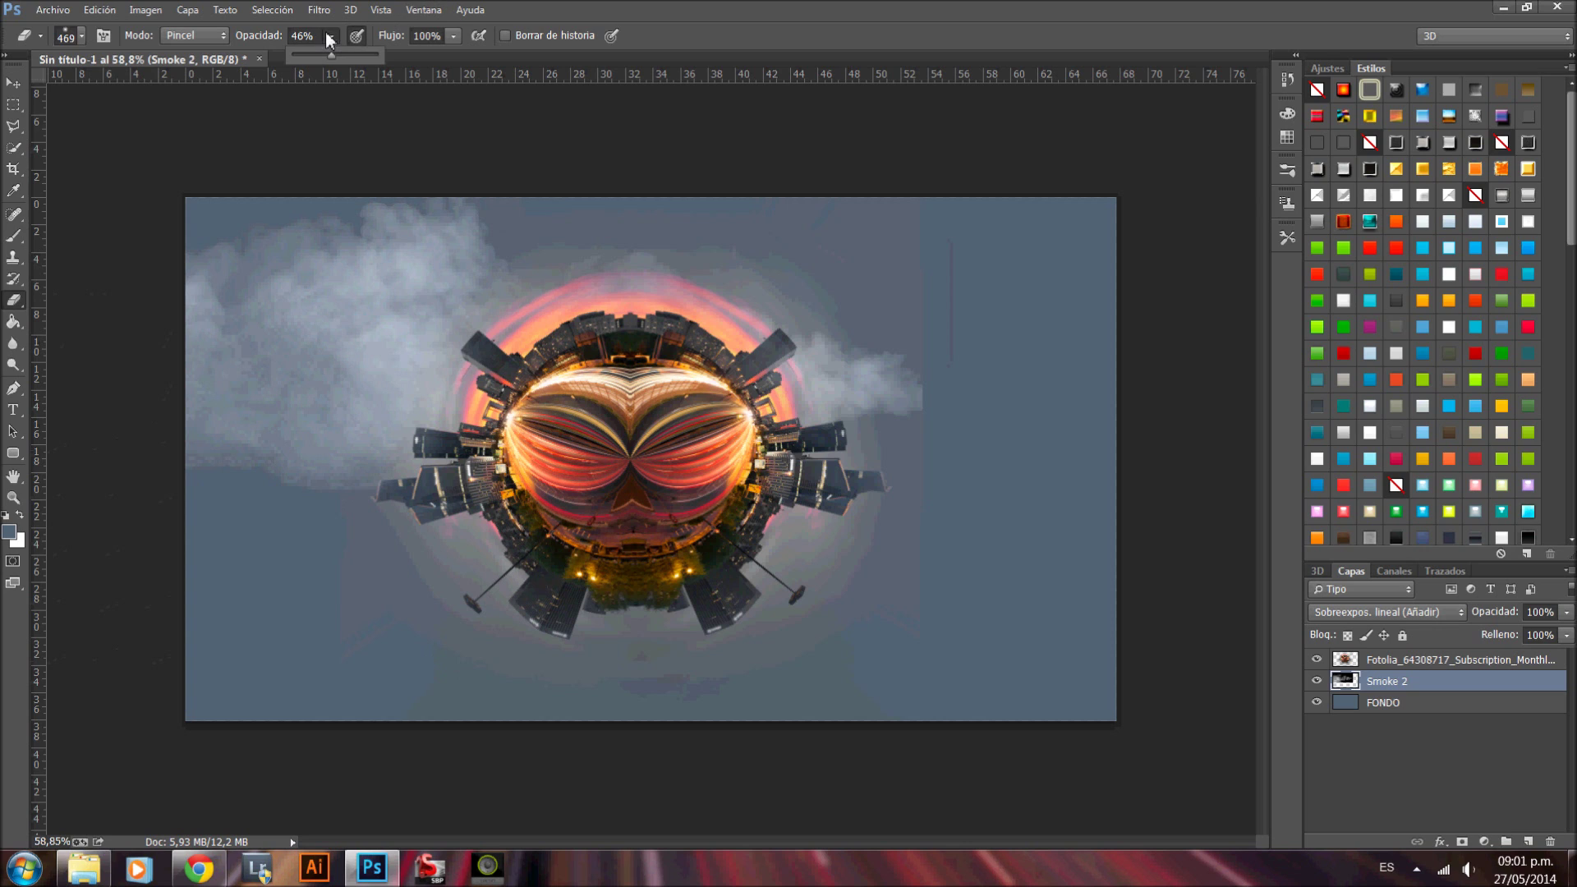
{"action": "mouse_move", "coordinate": [419, 190]}
{"action": "left_mouse_down"}
{"action": "mouse_move", "coordinate": [219, 394]}
{"action": "mouse_move", "coordinate": [239, 183]}
{"action": "mouse_move", "coordinate": [419, 229]}
{"action": "mouse_move", "coordinate": [424, 333]}
{"action": "left_mouse_up"}
{"action": "left_click_drag", "start_coordinate": [848, 437], "coordinate": [814, 634]}
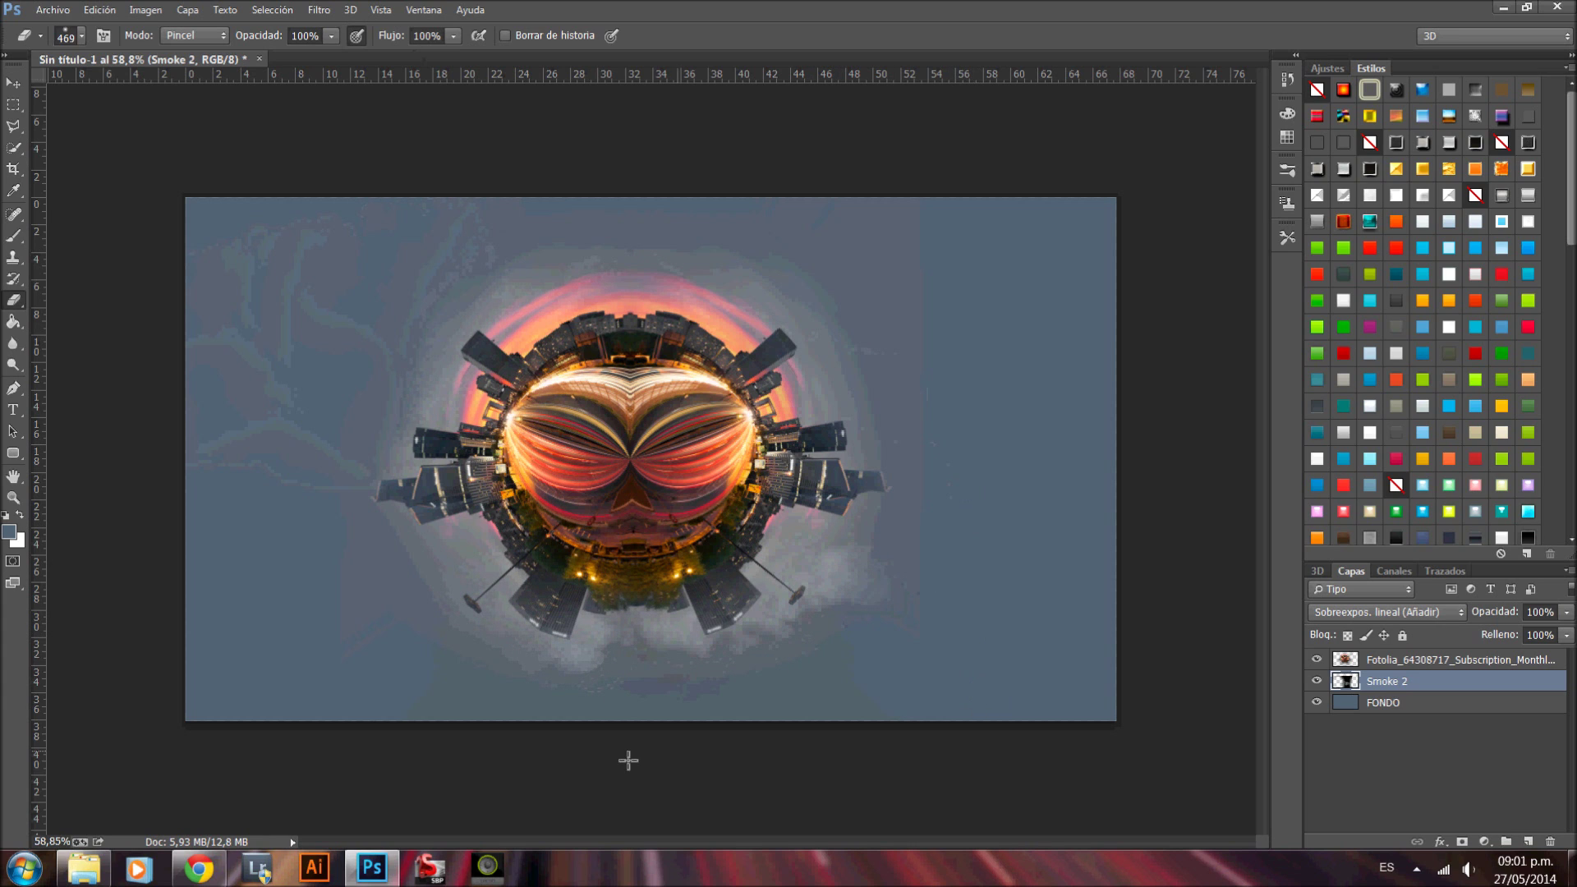
Step: Duplicate Smoke 2, rotate the copy behind the planet, and erase stray smoke patches
{"action": "right_click", "coordinate": [1438, 685]}
{"action": "left_click", "coordinate": [1009, 197]}
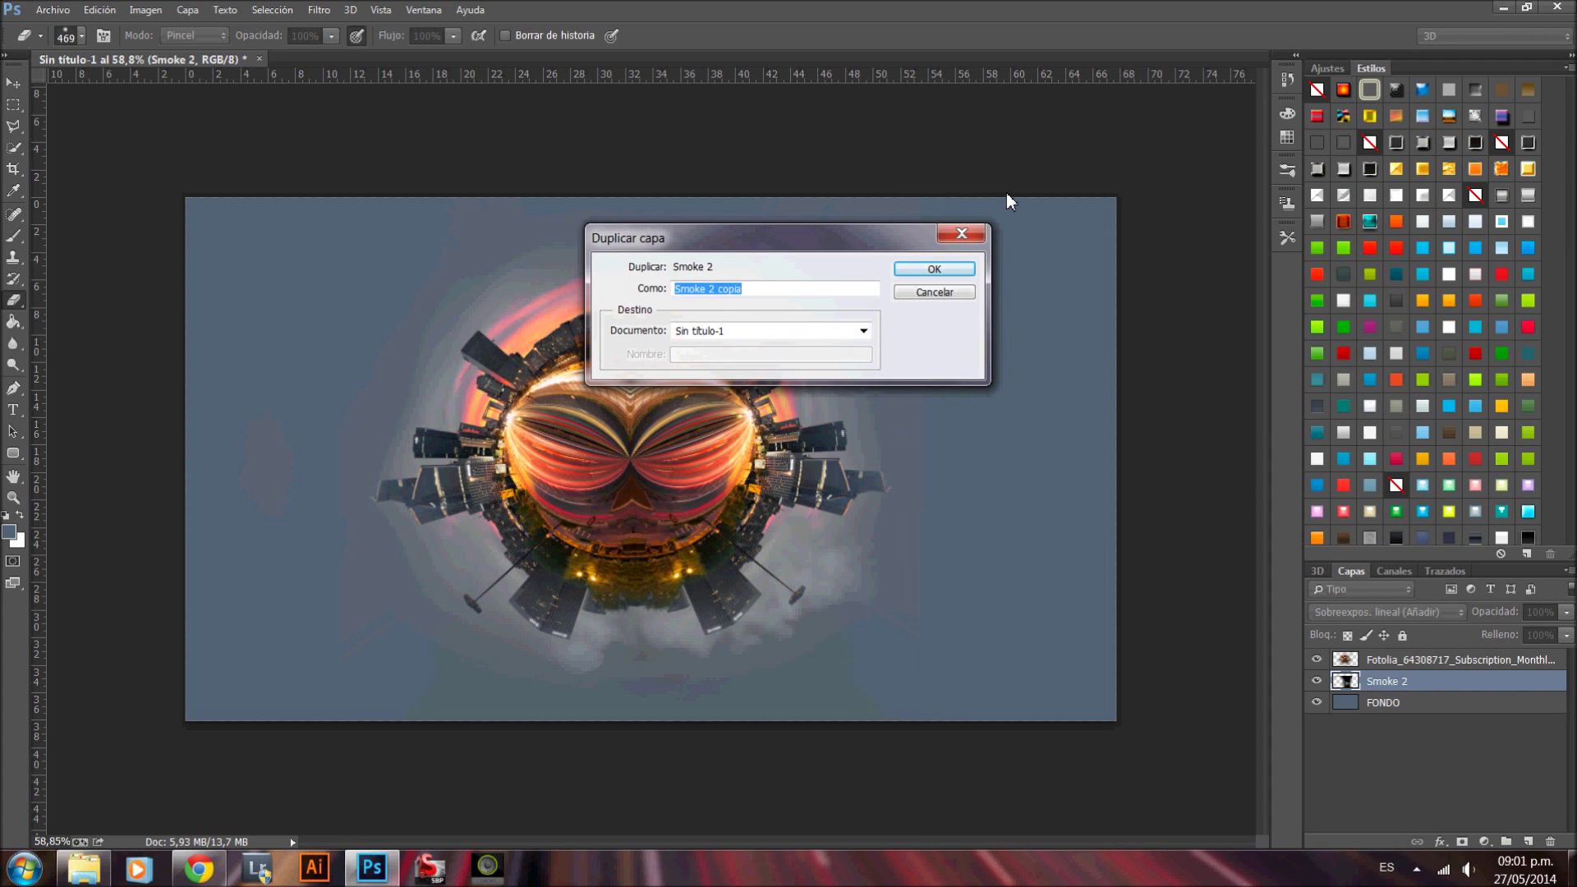
{"action": "left_click", "coordinate": [934, 269]}
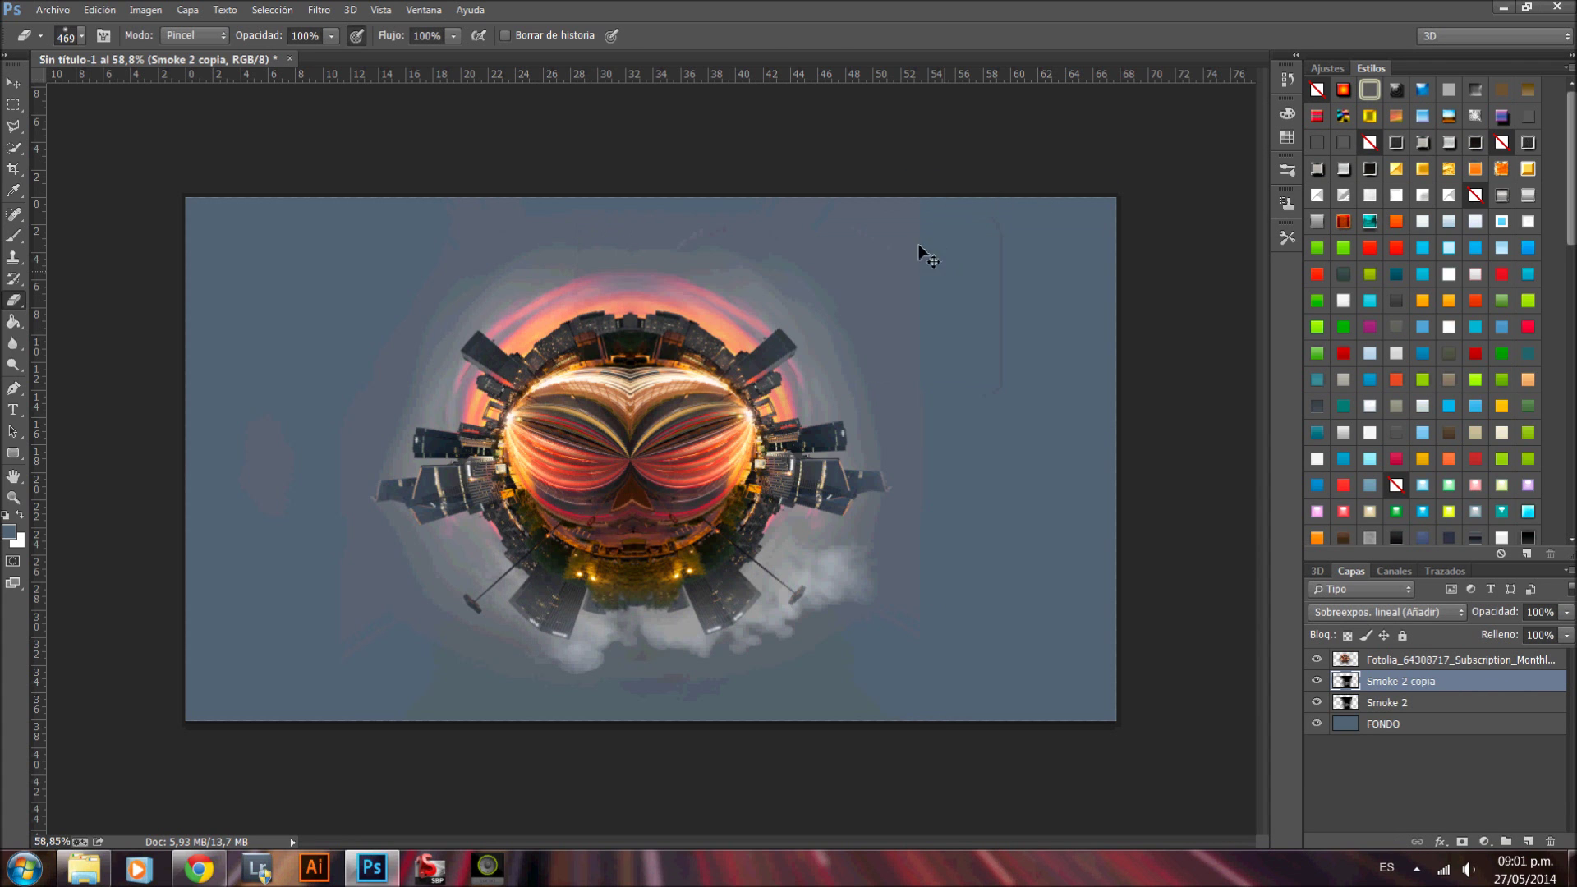
{"action": "key", "text": "ctrl+t"}
{"action": "mouse_move", "coordinate": [271, 275]}
{"action": "left_mouse_down"}
{"action": "mouse_move", "coordinate": [216, 638]}
{"action": "mouse_move", "coordinate": [131, 657]}
{"action": "left_mouse_up"}
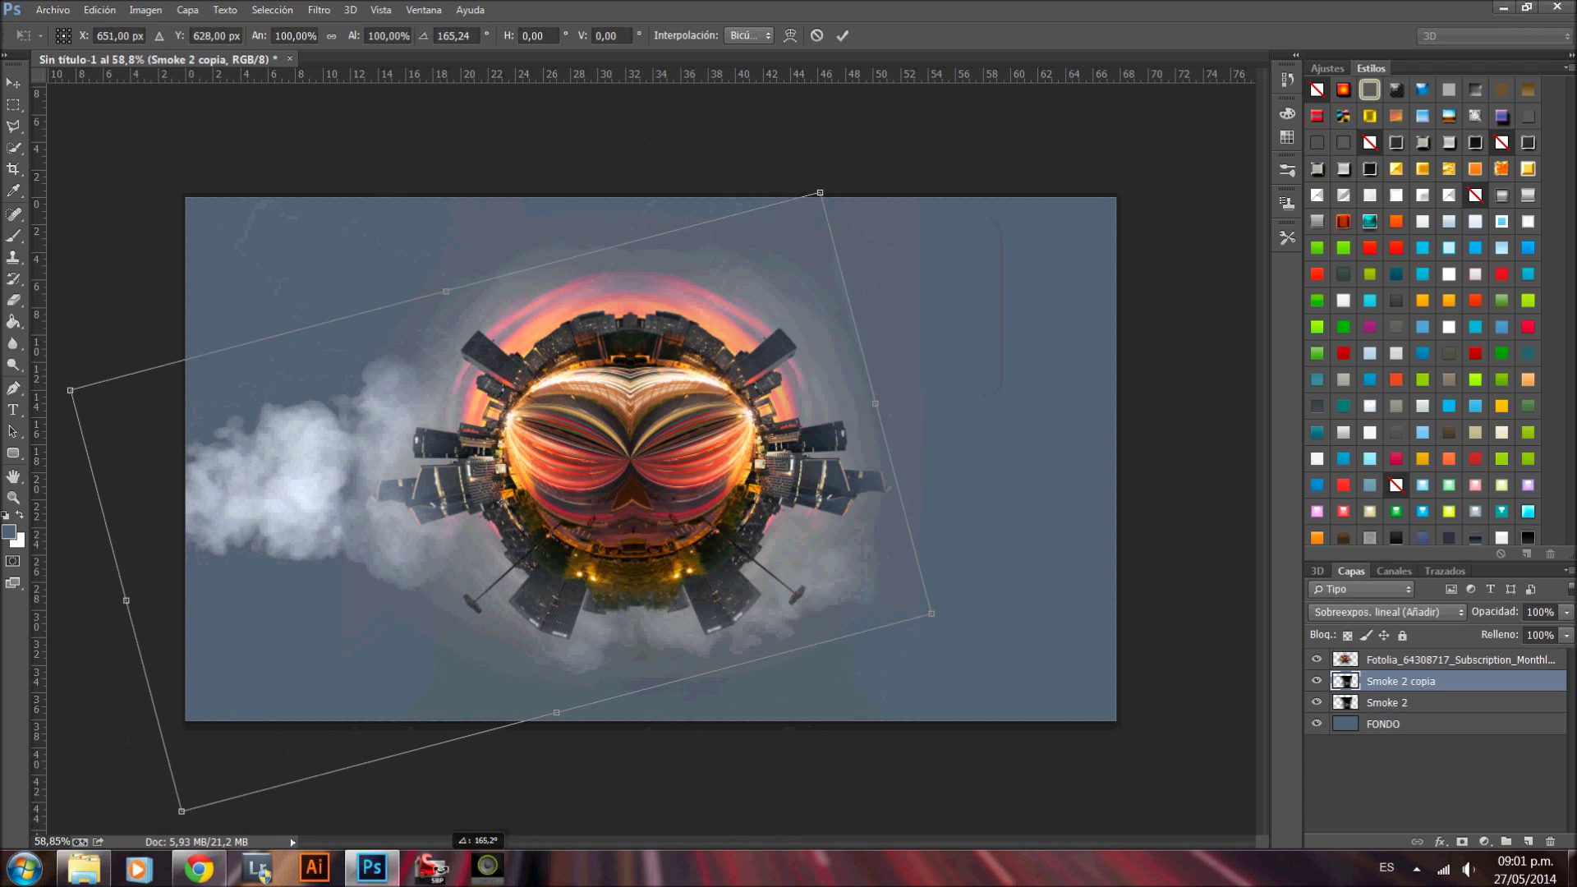
{"action": "key", "text": "Return"}
{"action": "key", "text": "e"}
{"action": "left_click_drag", "start_coordinate": [780, 271], "coordinate": [913, 279]}
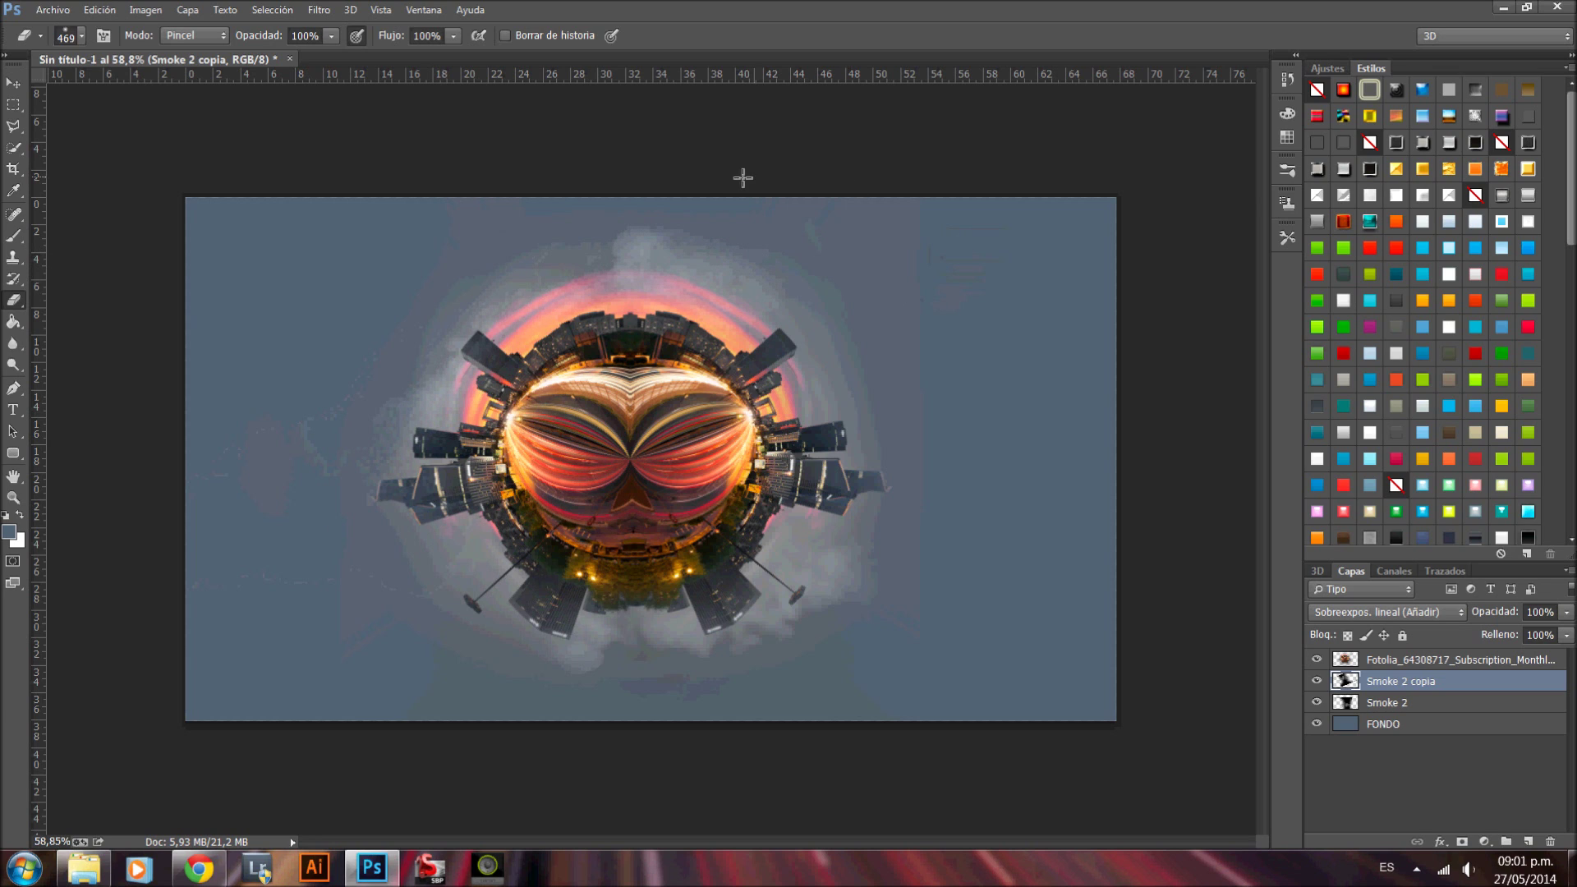
{"action": "left_click", "coordinate": [629, 172]}
{"action": "left_click", "coordinate": [1359, 701]}
{"action": "left_click_drag", "start_coordinate": [938, 664], "coordinate": [891, 668]}
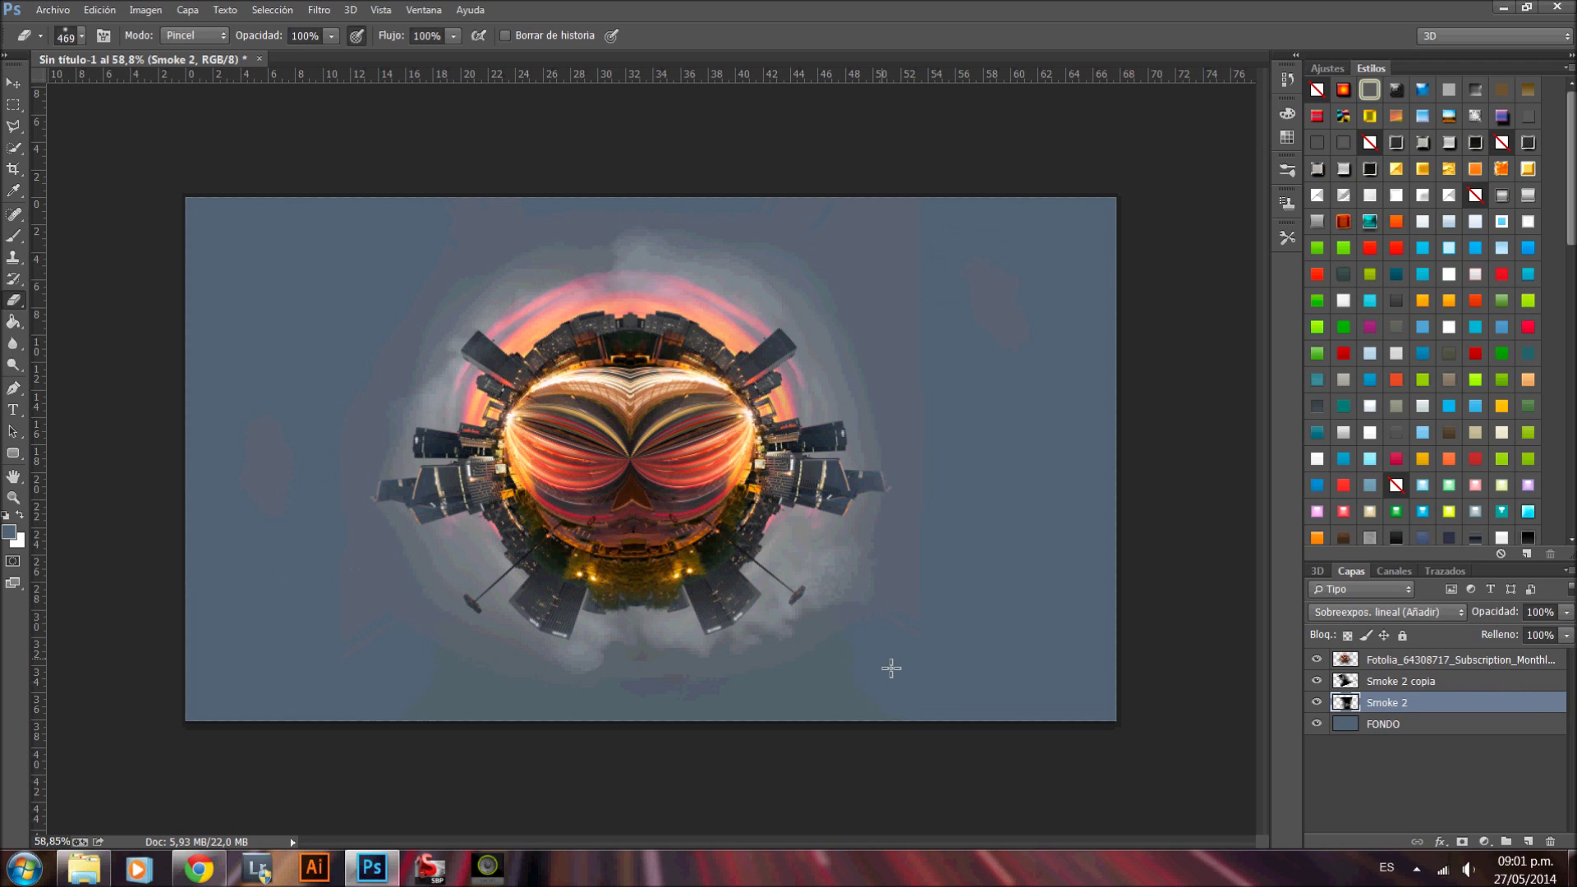
{"action": "left_click", "coordinate": [1433, 681], "text": "shift"}
Step: Duplicate both smoke layers, rotate them around the planet, and clear smoke off the right-side buildings
{"action": "right_click", "coordinate": [1433, 683]}
{"action": "left_click", "coordinate": [989, 182]}
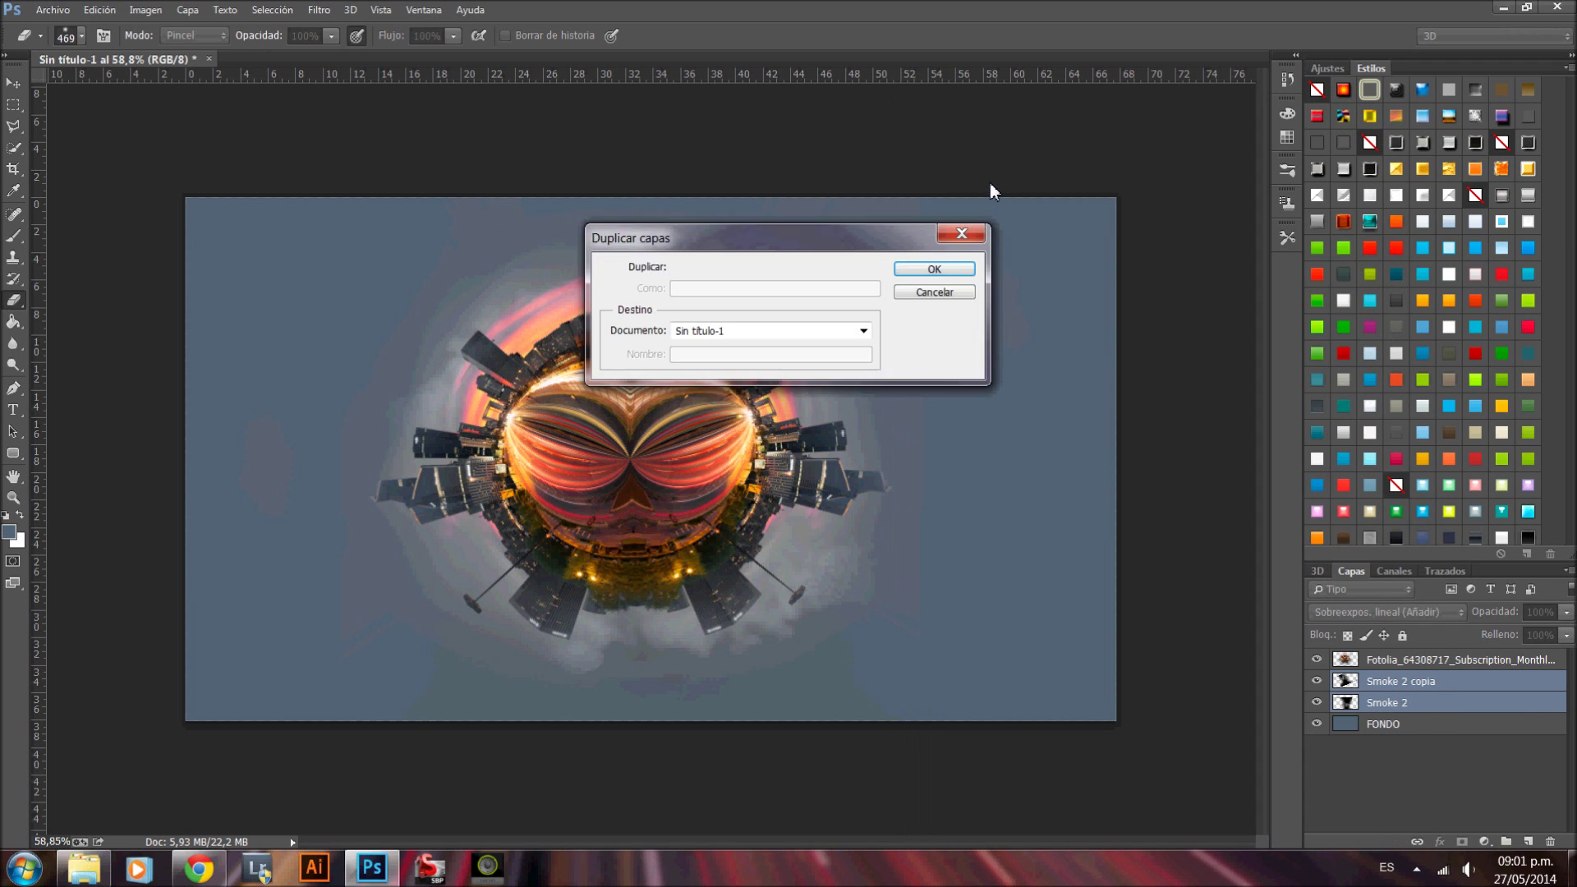
{"action": "key", "text": "Return"}
{"action": "key", "text": "ctrl+t"}
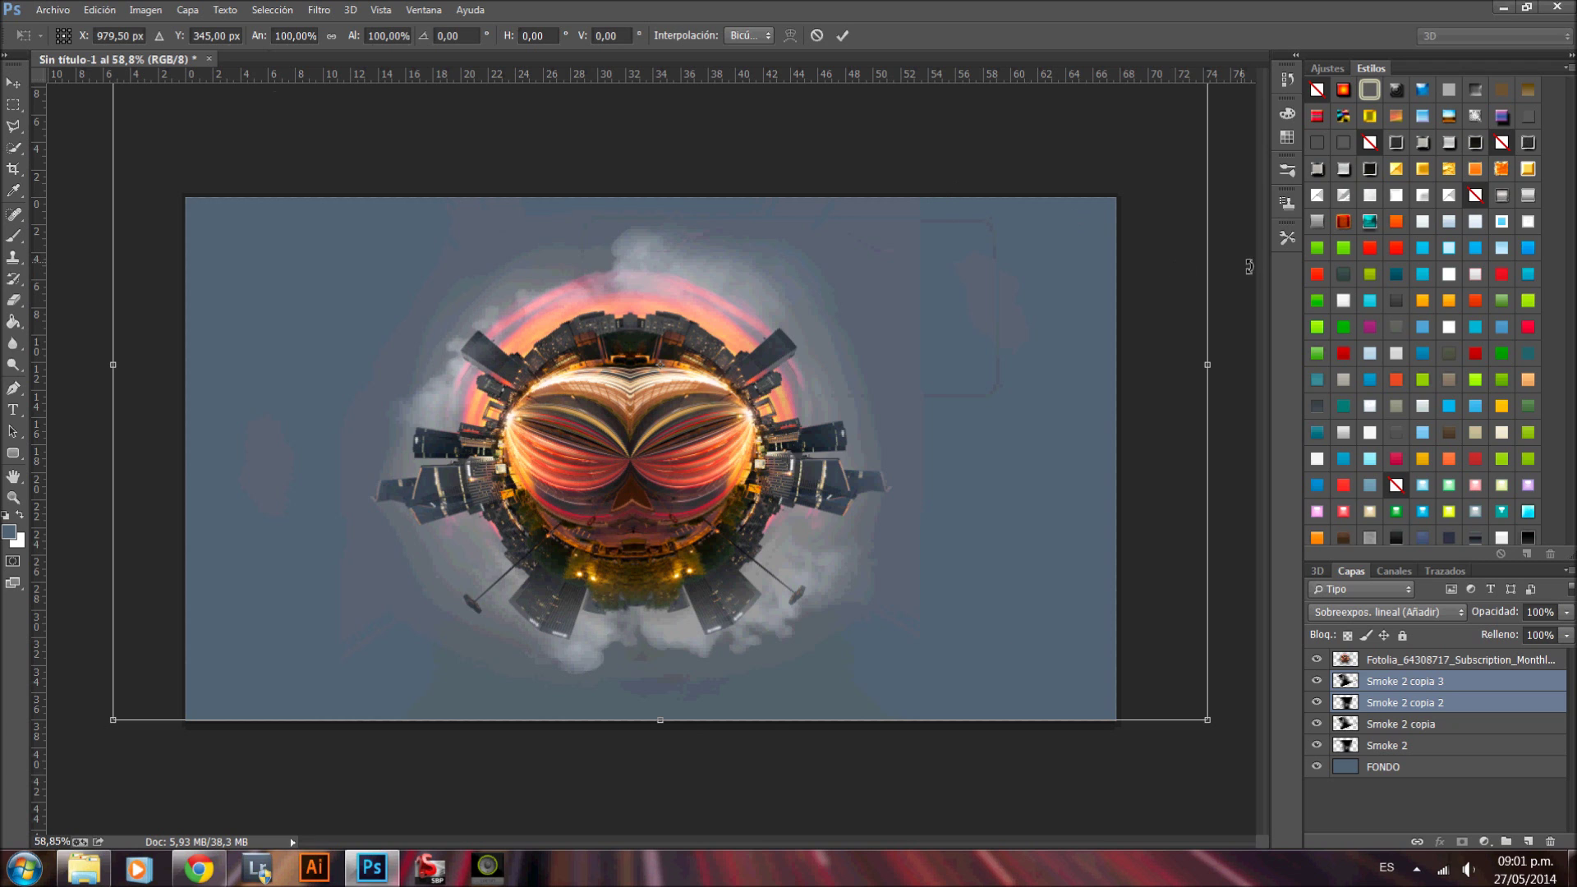
{"action": "left_click_drag", "start_coordinate": [1248, 267], "coordinate": [958, 791]}
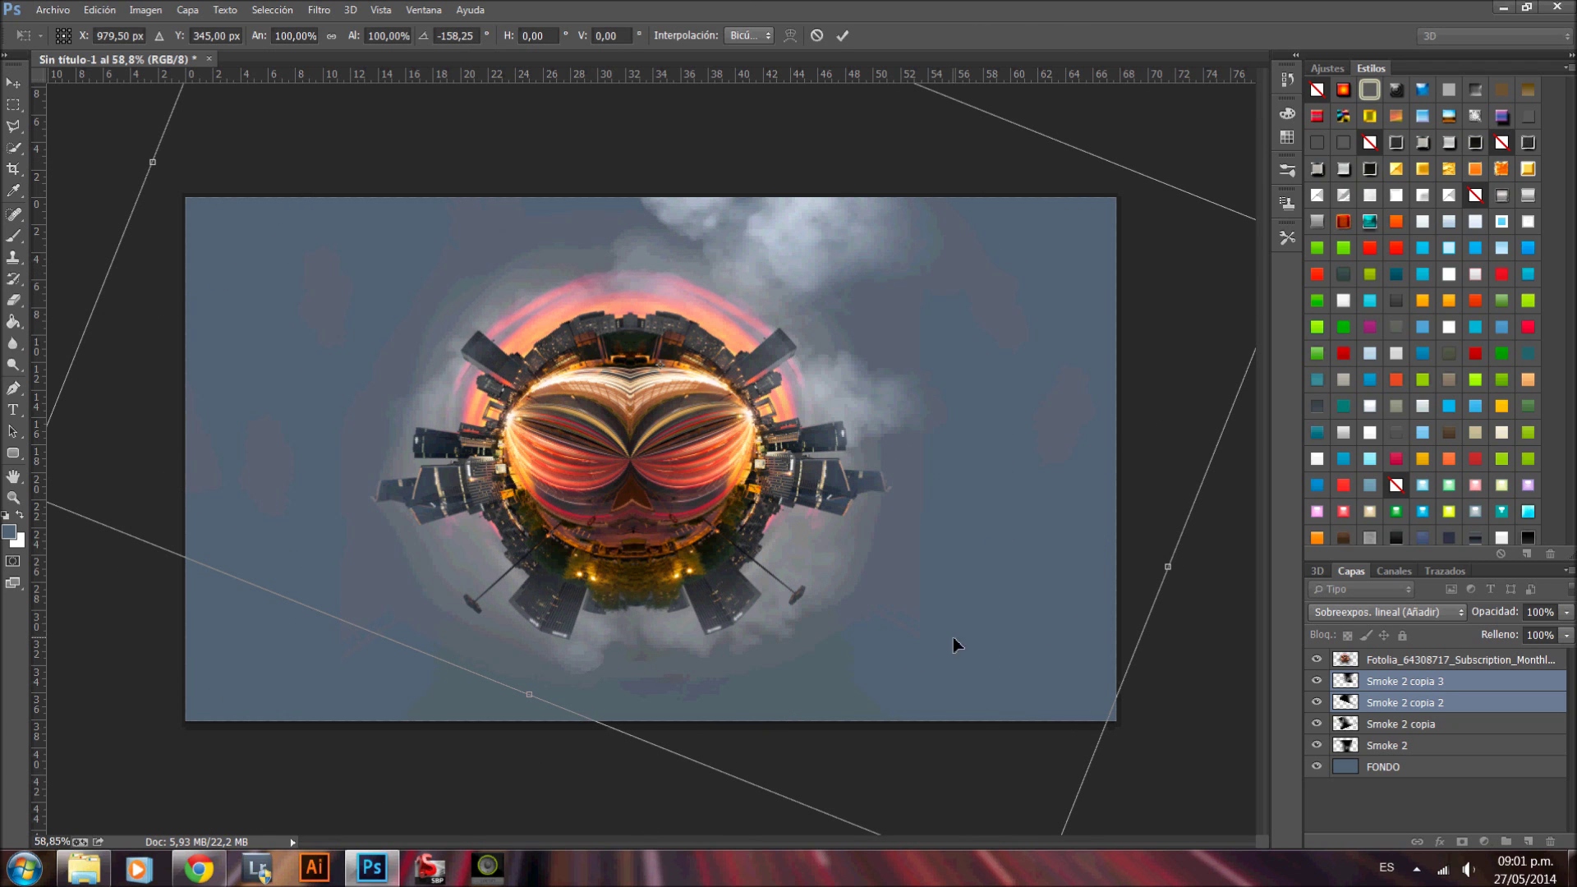
{"action": "key", "text": "Return"}
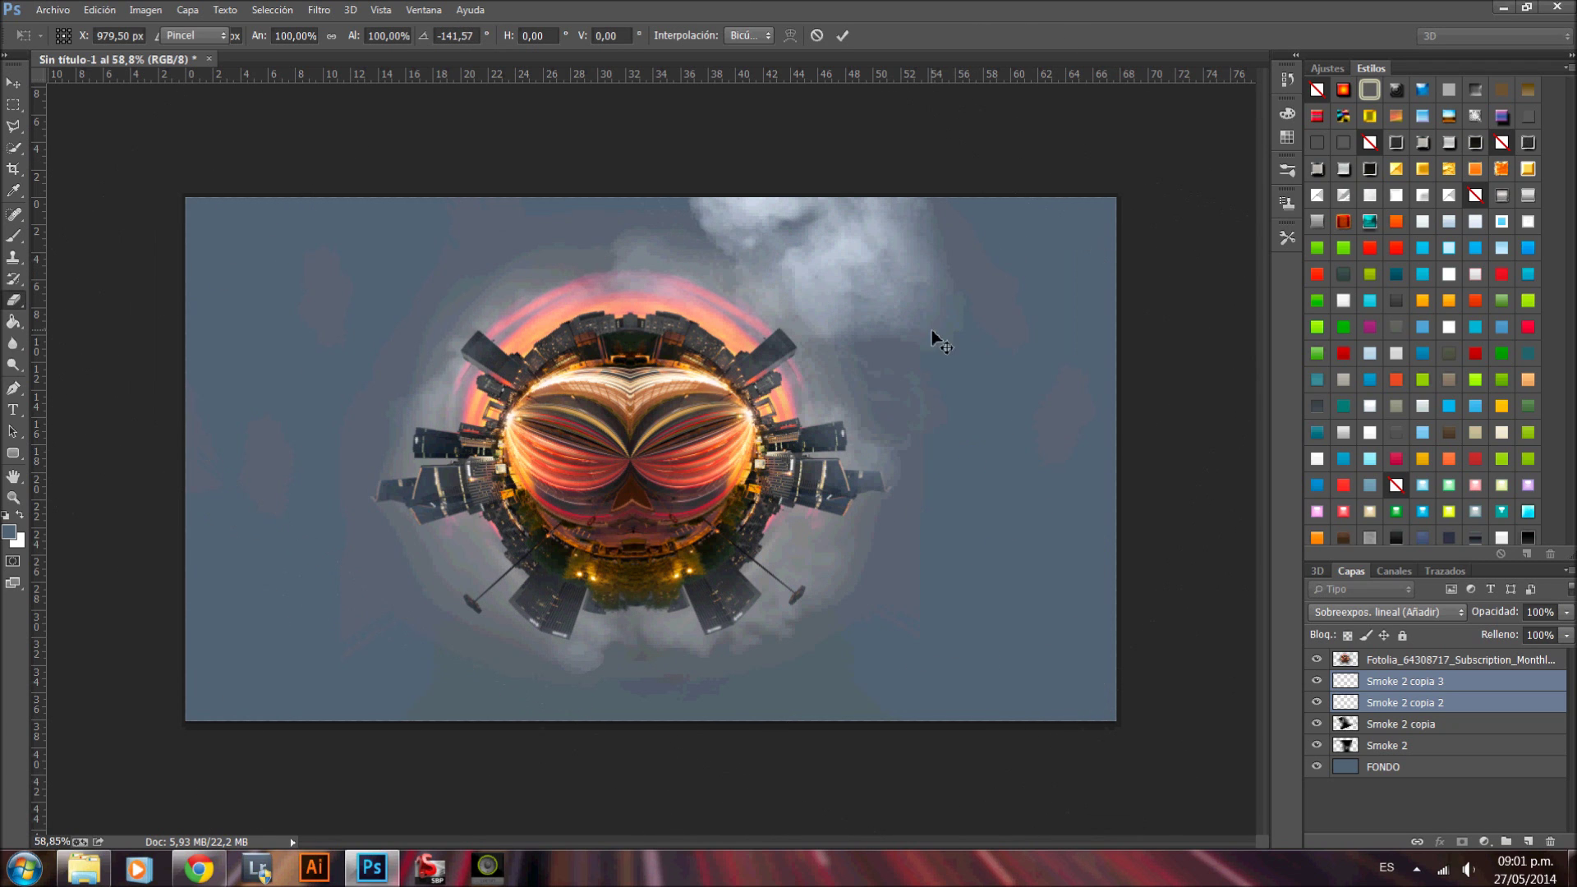
{"action": "key", "text": "e"}
{"action": "left_click_drag", "start_coordinate": [802, 502], "coordinate": [862, 491]}
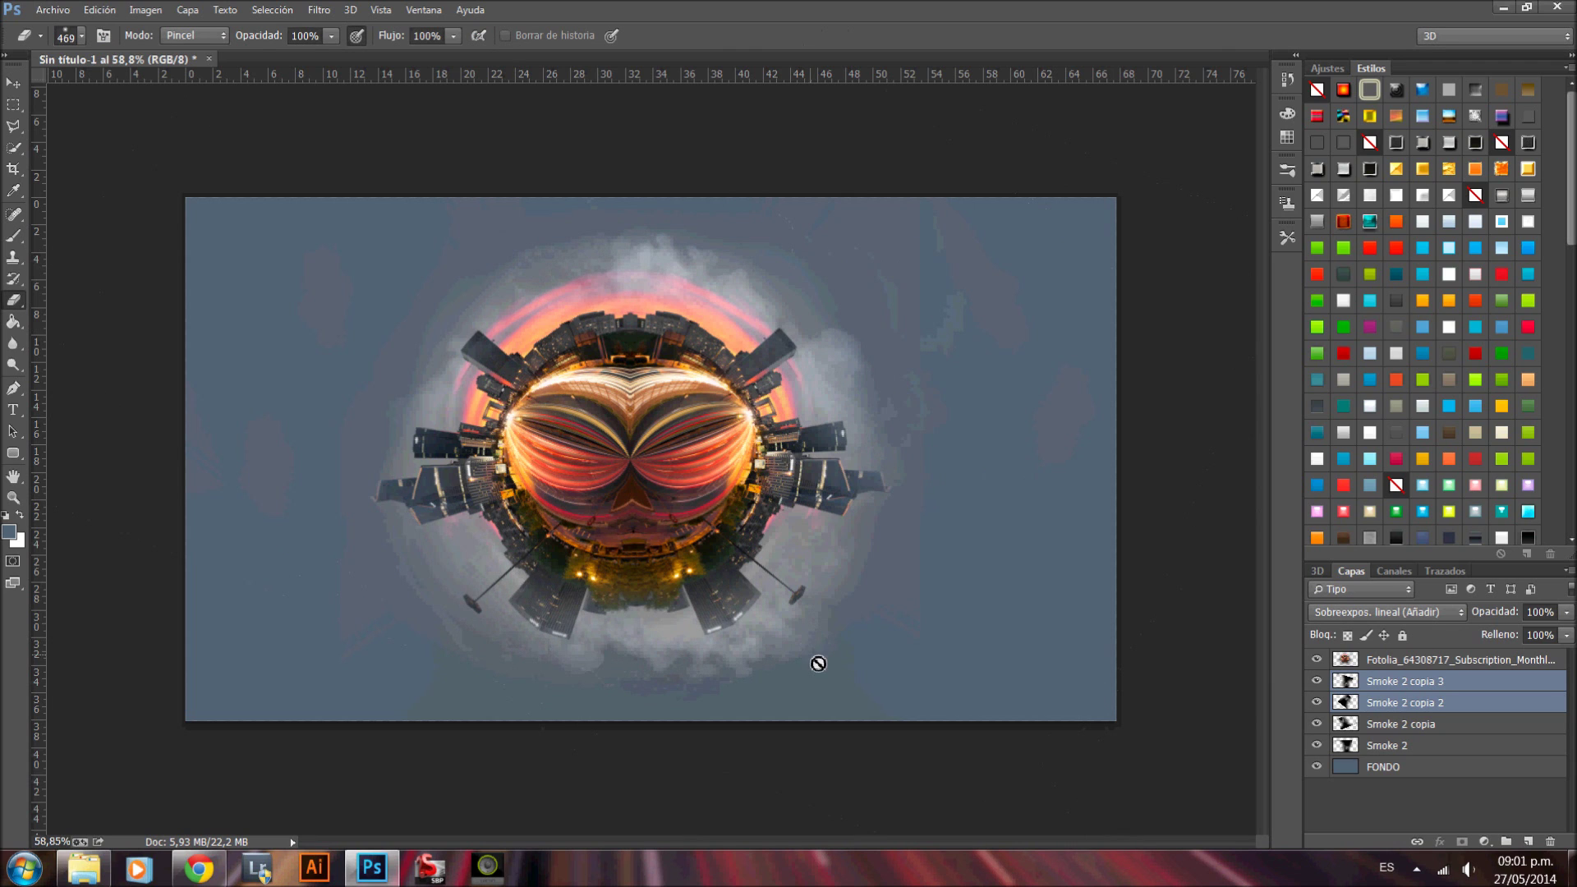
Step: Merge the smoke copies, blend as Linear Dodge (Add), and set opacity to 21%
{"action": "key", "text": "ctrl+e"}
{"action": "left_click", "coordinate": [1442, 614]}
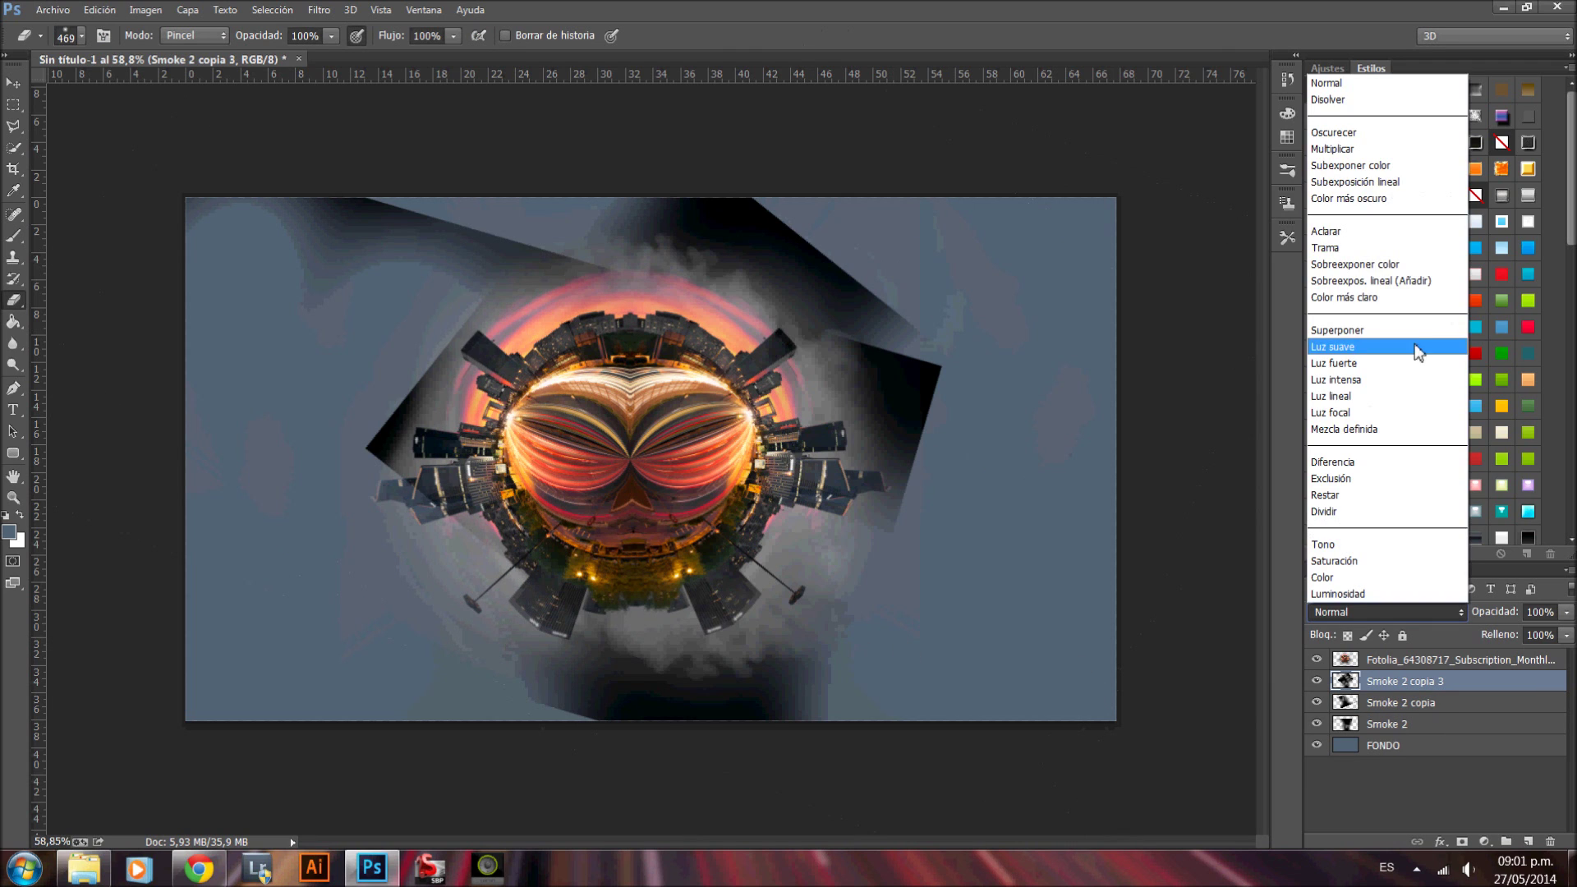
{"action": "left_click", "coordinate": [1403, 281]}
{"action": "left_click_drag", "start_coordinate": [1493, 614], "coordinate": [1142, 651]}
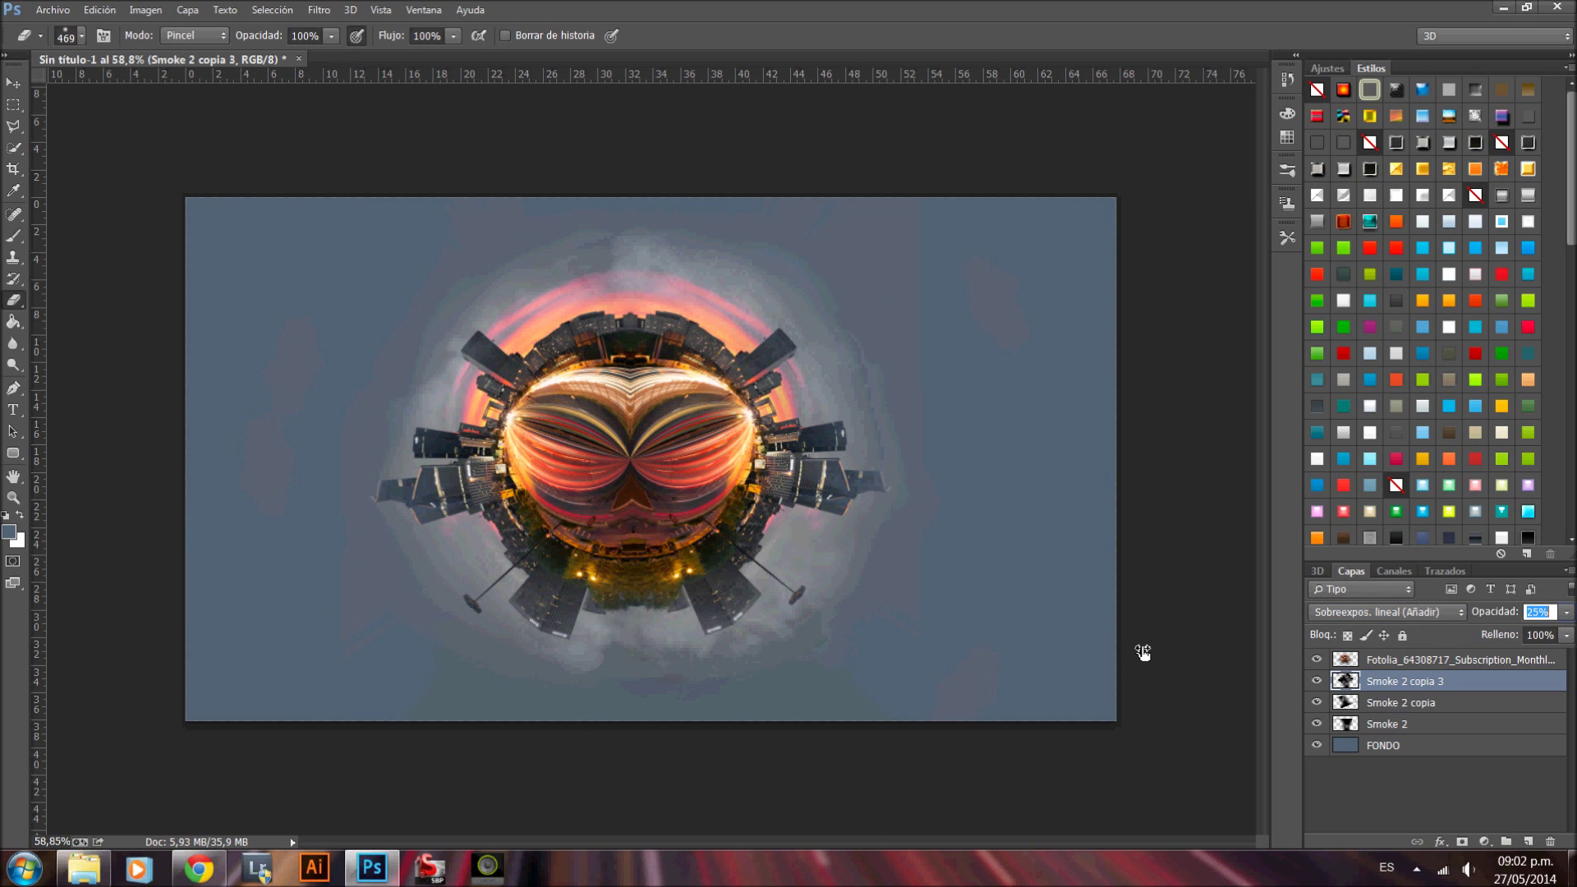
{"action": "key", "text": "Return"}
{"action": "left_click", "coordinate": [1450, 717]}
{"action": "left_click", "coordinate": [1462, 681]}
{"action": "left_click_drag", "start_coordinate": [1502, 621], "coordinate": [1505, 626]}
{"action": "key", "text": "Return"}
Step: Rotate all three smoke layers together slightly around the planet
{"action": "left_click", "coordinate": [1443, 723], "text": "shift"}
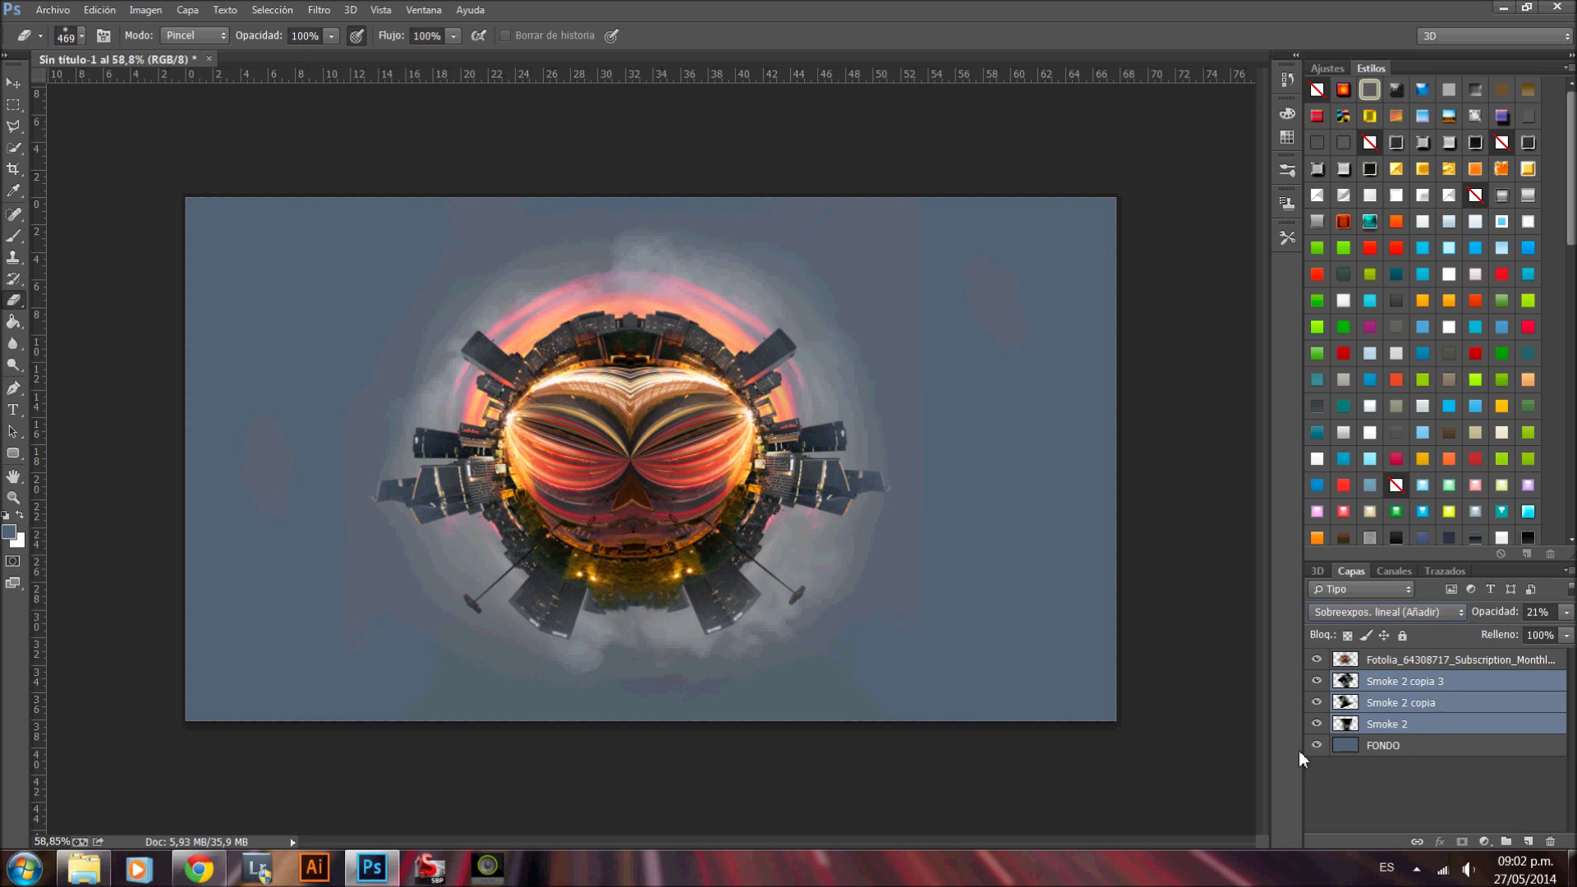
{"action": "key", "text": "ctrl+t"}
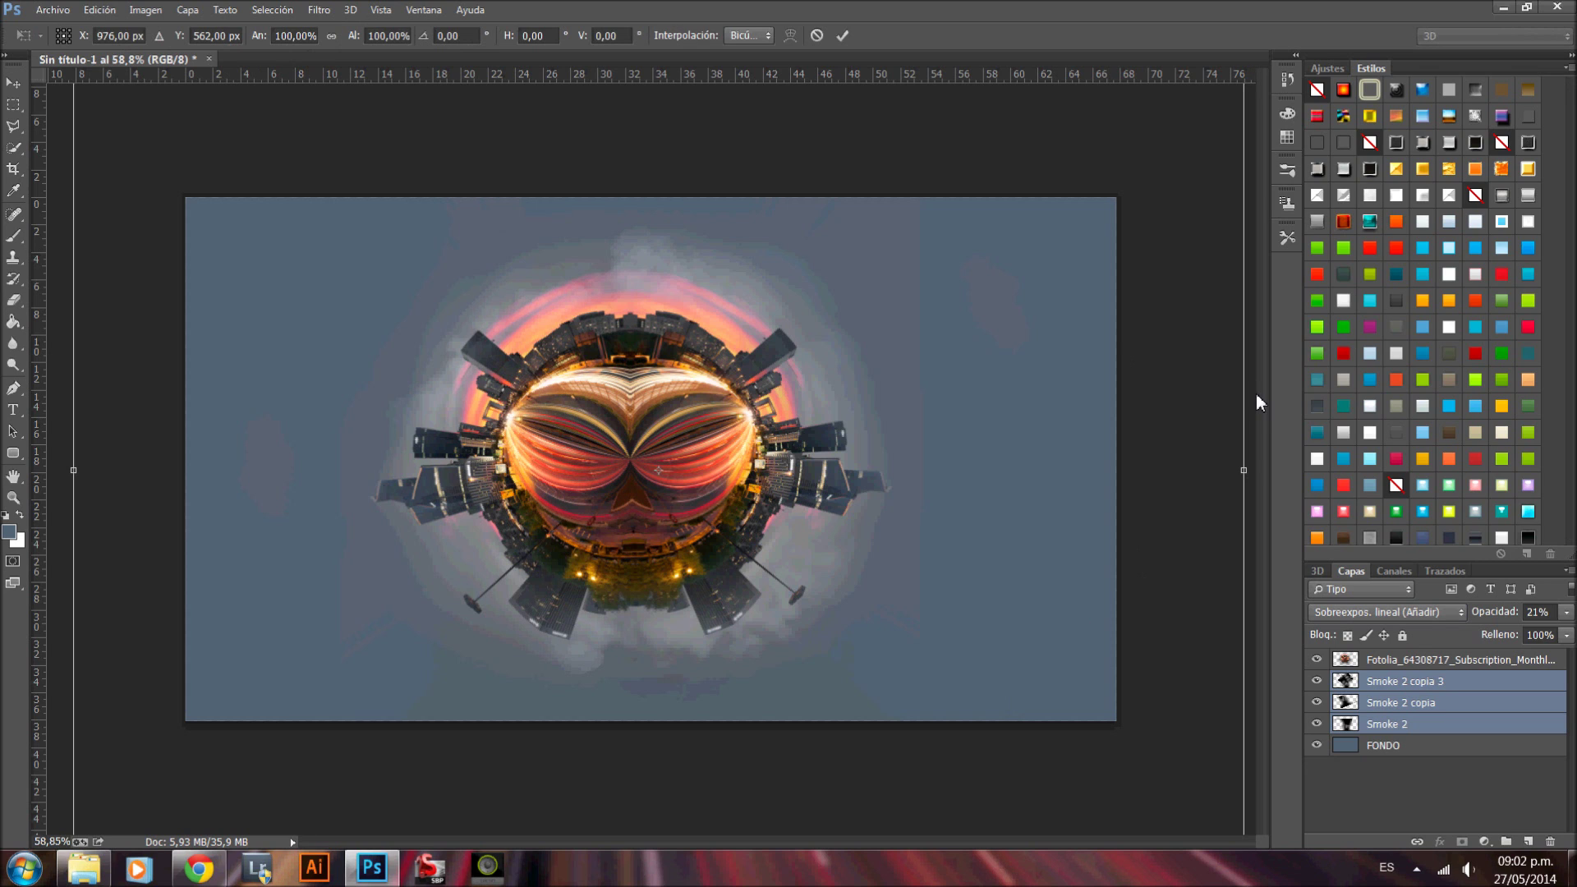
{"action": "left_click_drag", "start_coordinate": [1260, 400], "coordinate": [1201, 514]}
{"action": "key", "text": "Return"}
{"action": "key", "text": "e"}
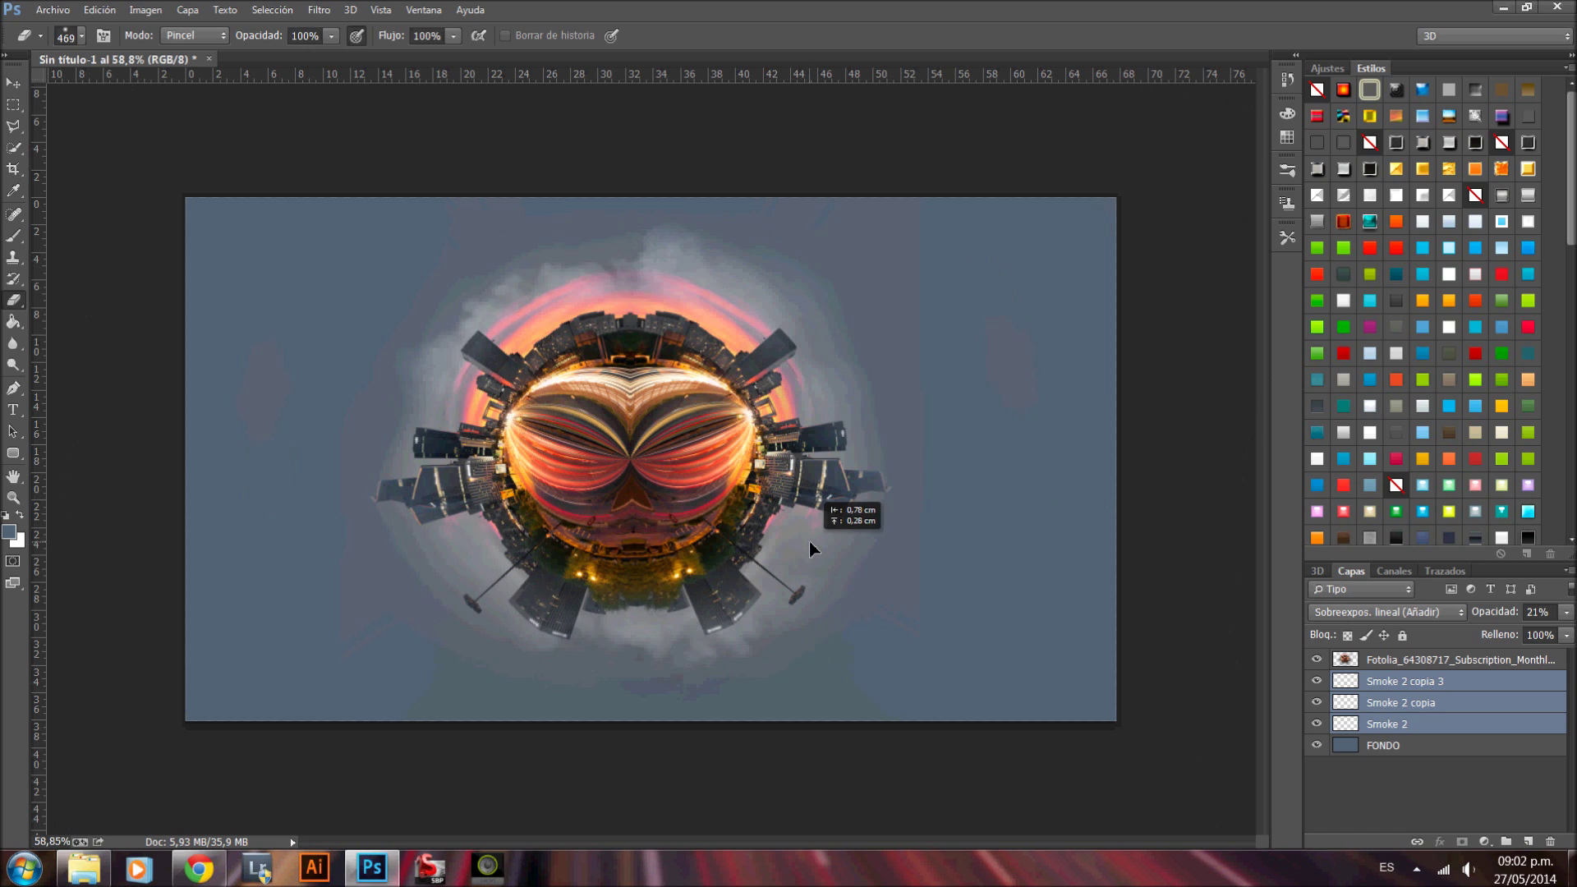
Step: Darken the FONDO background with Hue/Saturation lightness at -22
{"action": "left_click", "coordinate": [1437, 750]}
{"action": "key", "text": "ctrl+u"}
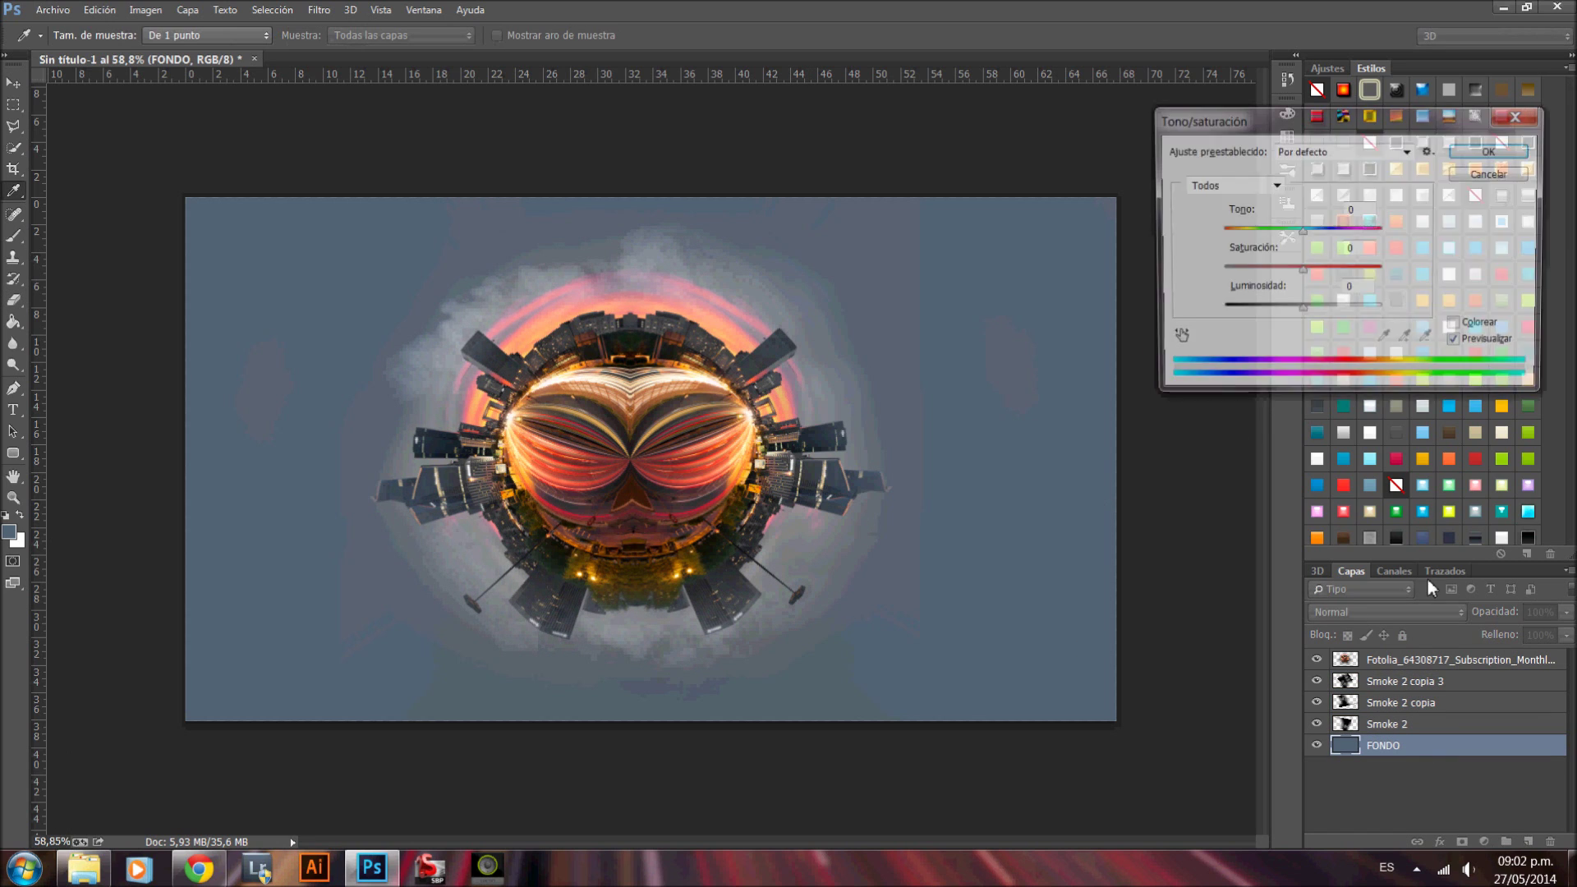
{"action": "left_click_drag", "start_coordinate": [1301, 309], "coordinate": [1282, 309]}
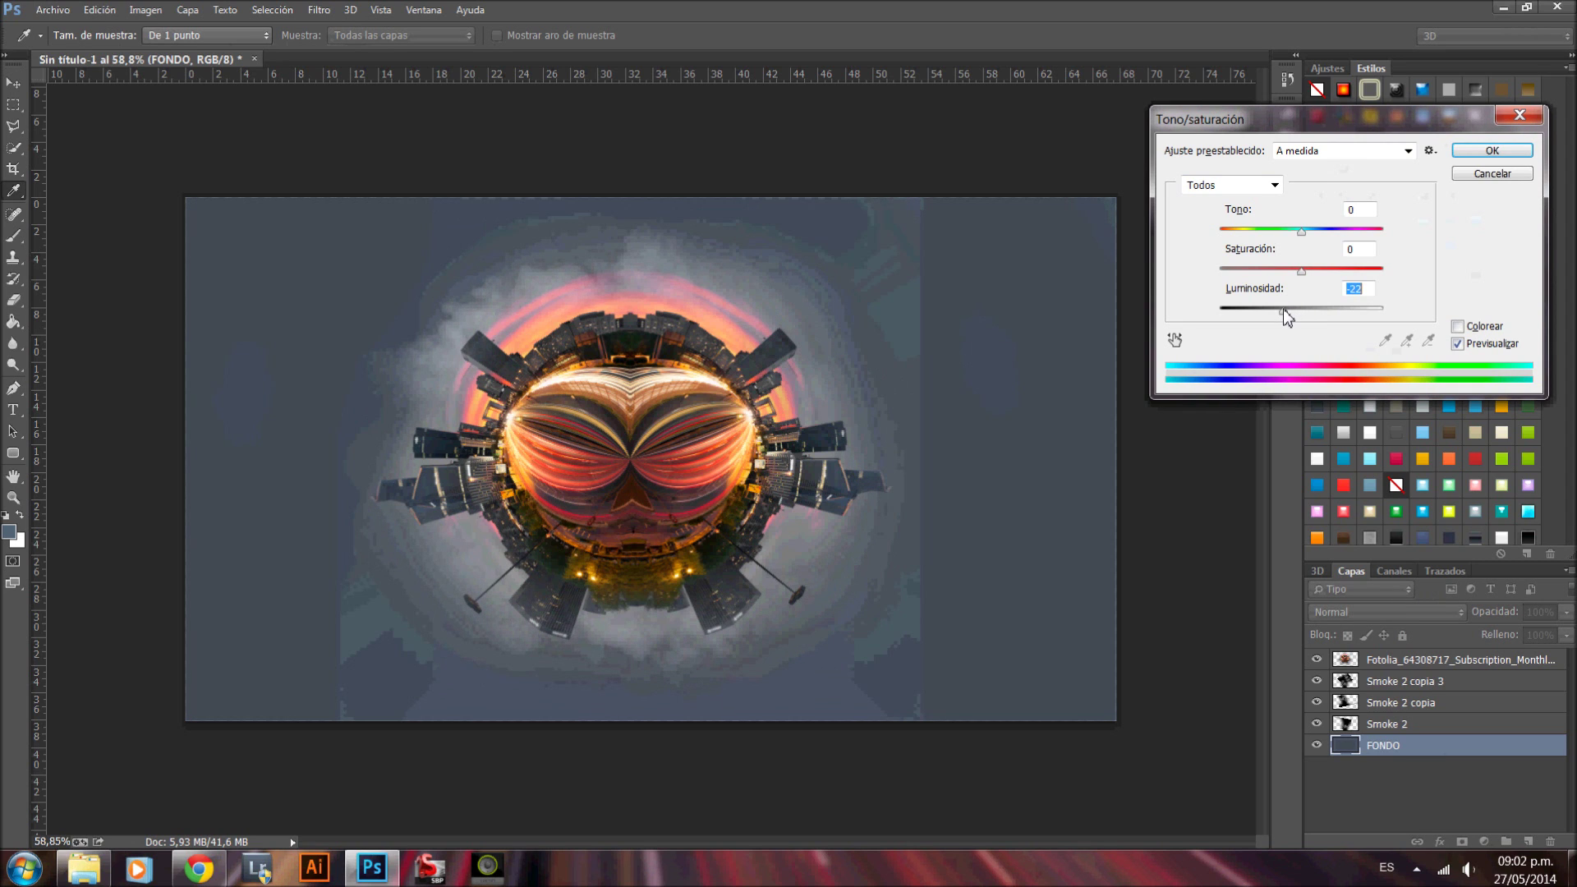
{"action": "key", "text": "Return"}
{"action": "key", "text": "e"}
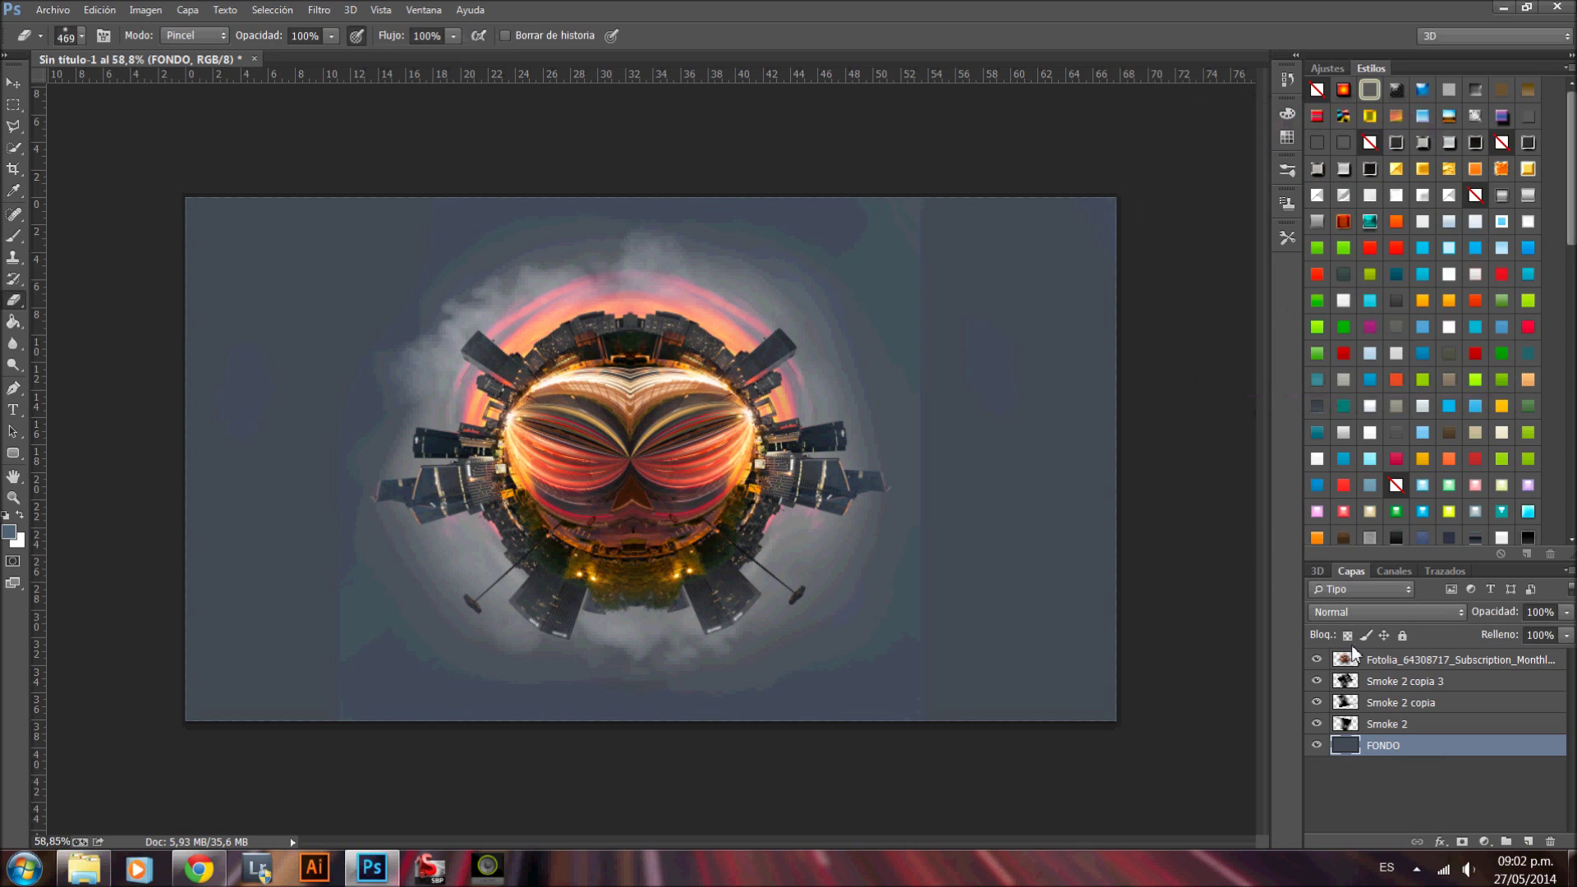
{"action": "left_click", "coordinate": [1396, 660]}
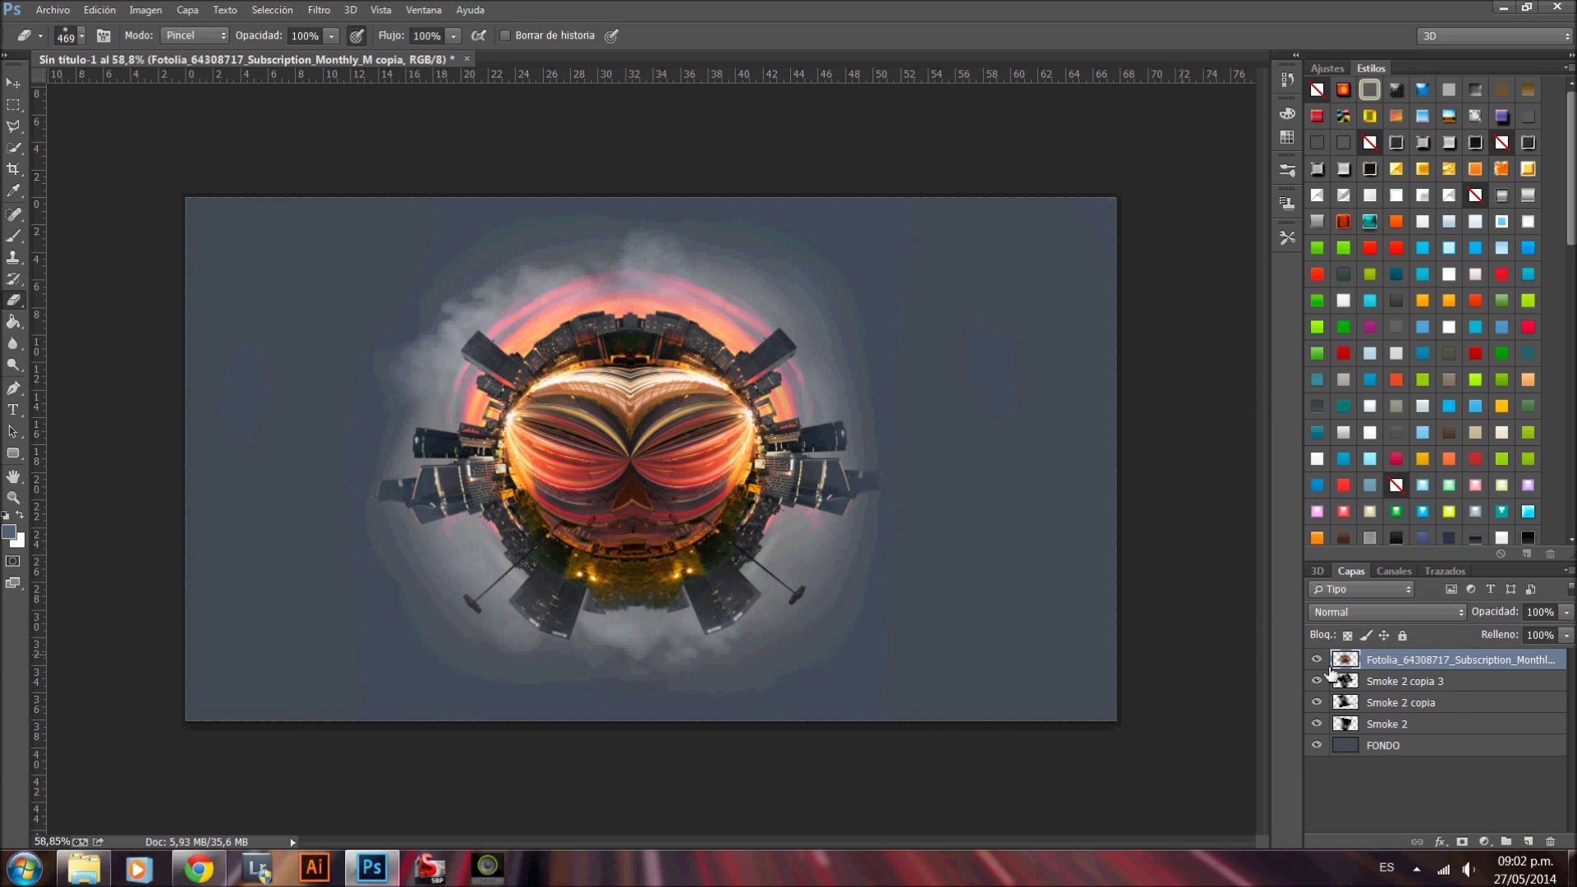
{"action": "left_click", "coordinate": [1433, 684]}
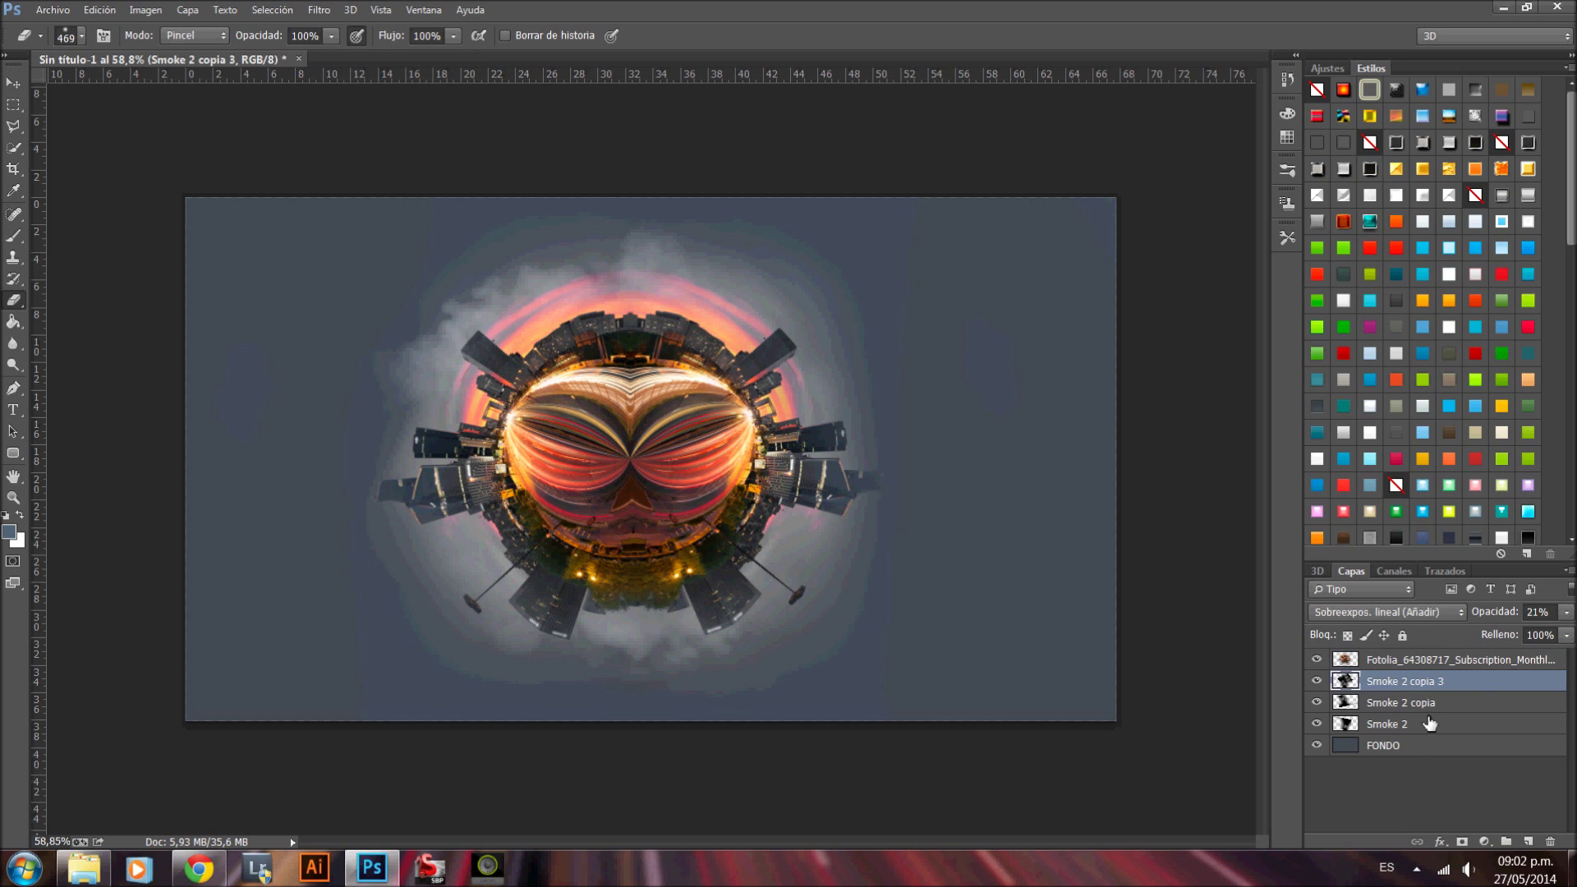
Step: Duplicate the three smoke layers and rotate the copies about 84° around the planet
{"action": "left_click", "coordinate": [1421, 716], "text": "shift"}
{"action": "right_click", "coordinate": [1420, 715]}
{"action": "left_click", "coordinate": [953, 184]}
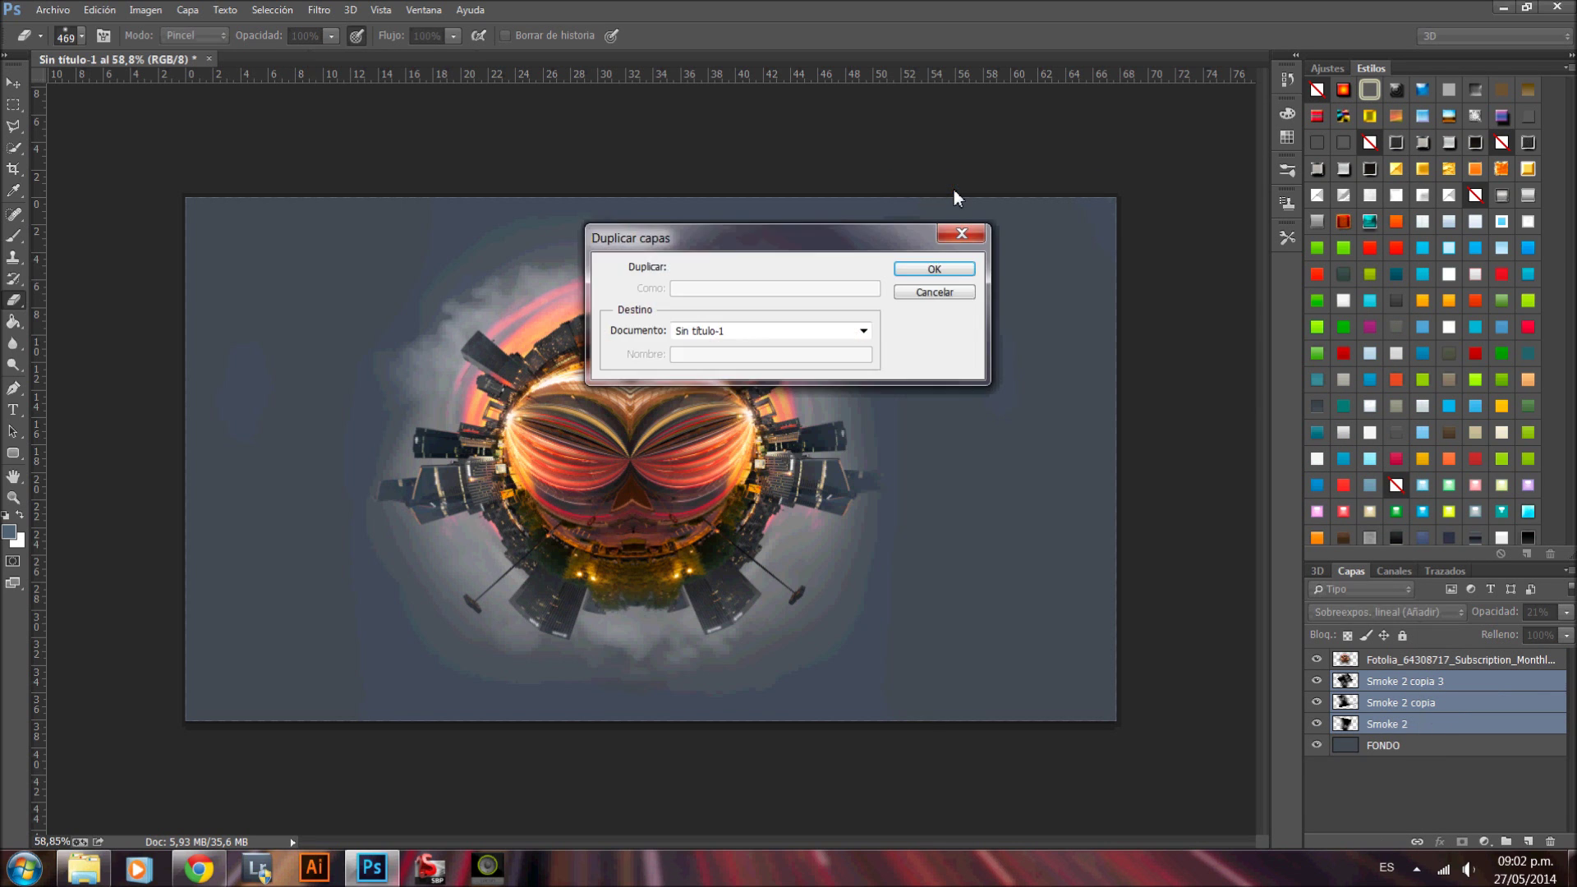
{"action": "key", "text": "Return"}
{"action": "key", "text": "ctrl+t"}
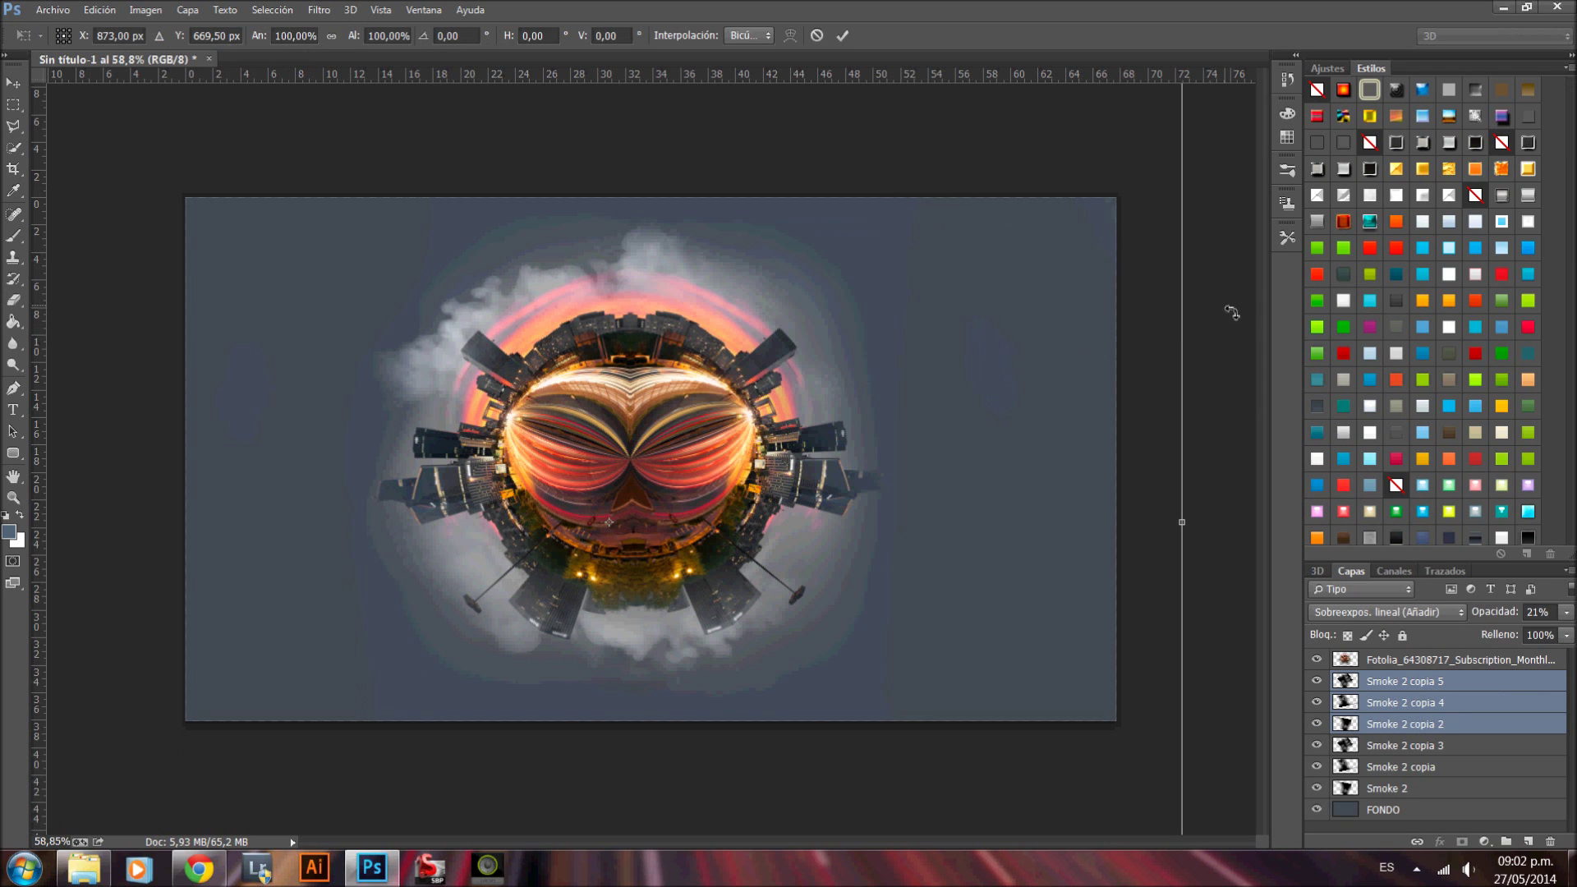
{"action": "left_click_drag", "start_coordinate": [1221, 316], "coordinate": [775, 879]}
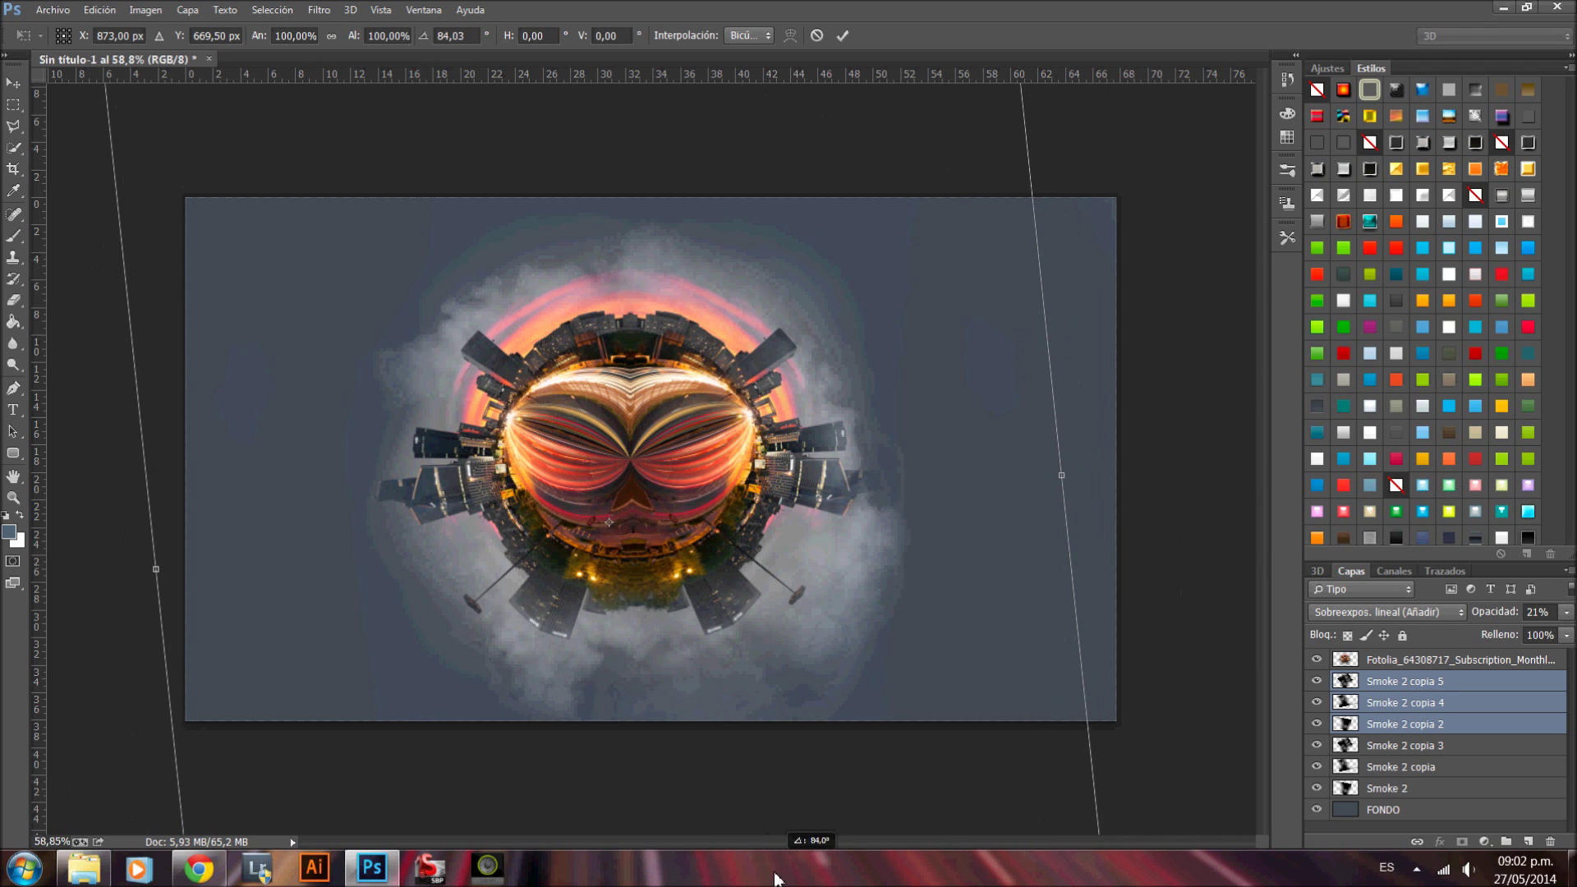
{"action": "key", "text": "Return"}
{"action": "key", "text": "e"}
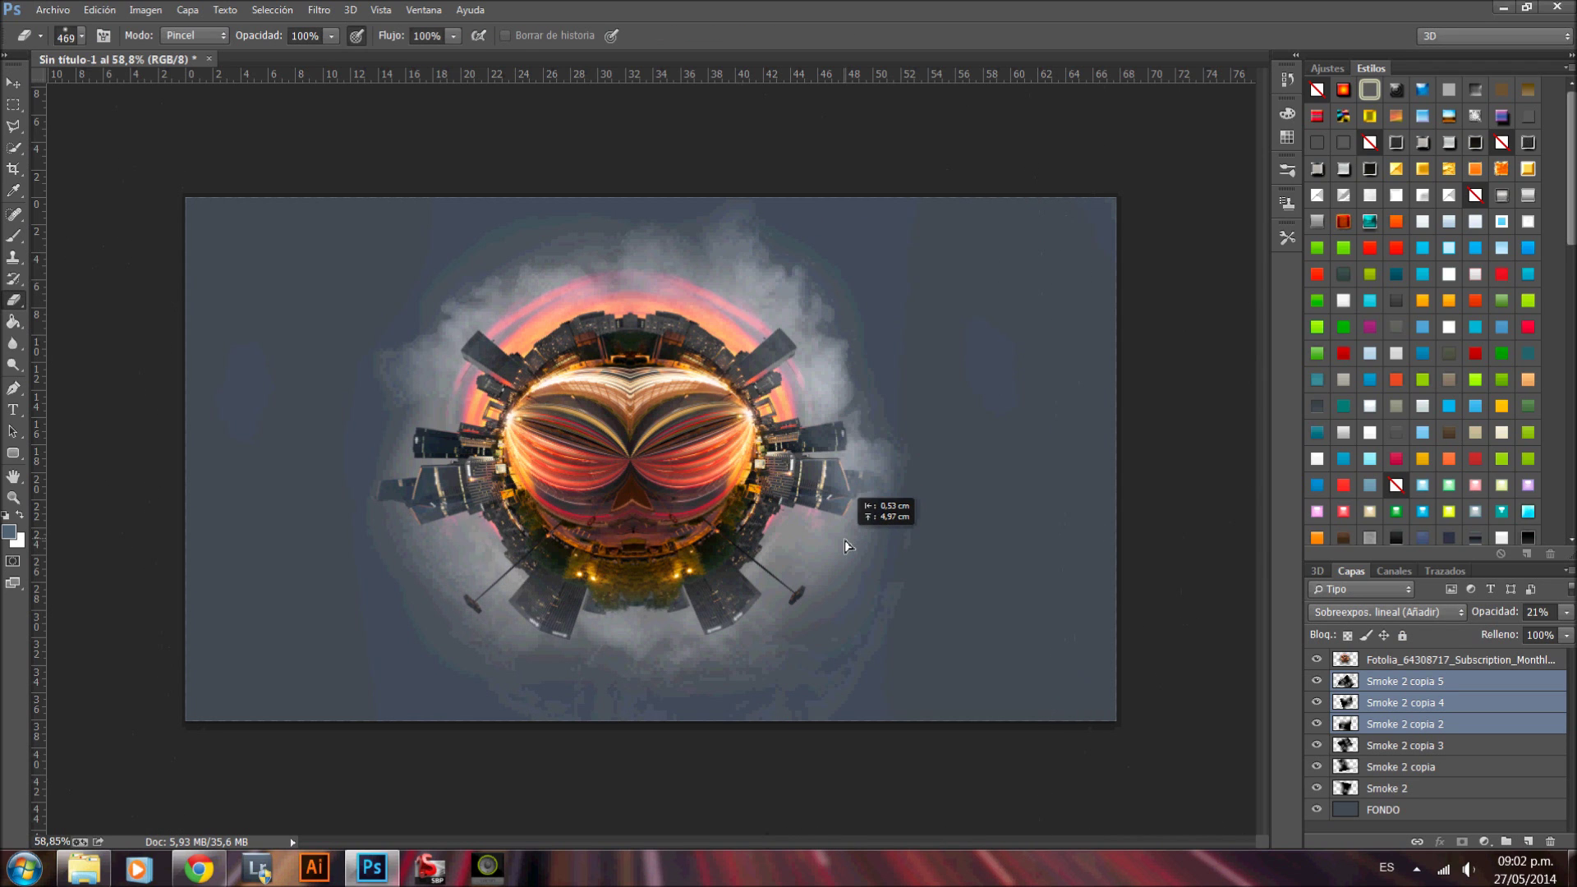
Step: Hide Smoke 2 copia 5 and set Smoke 2 copia 4 opacity to 81%
{"action": "left_click", "coordinate": [1344, 683]}
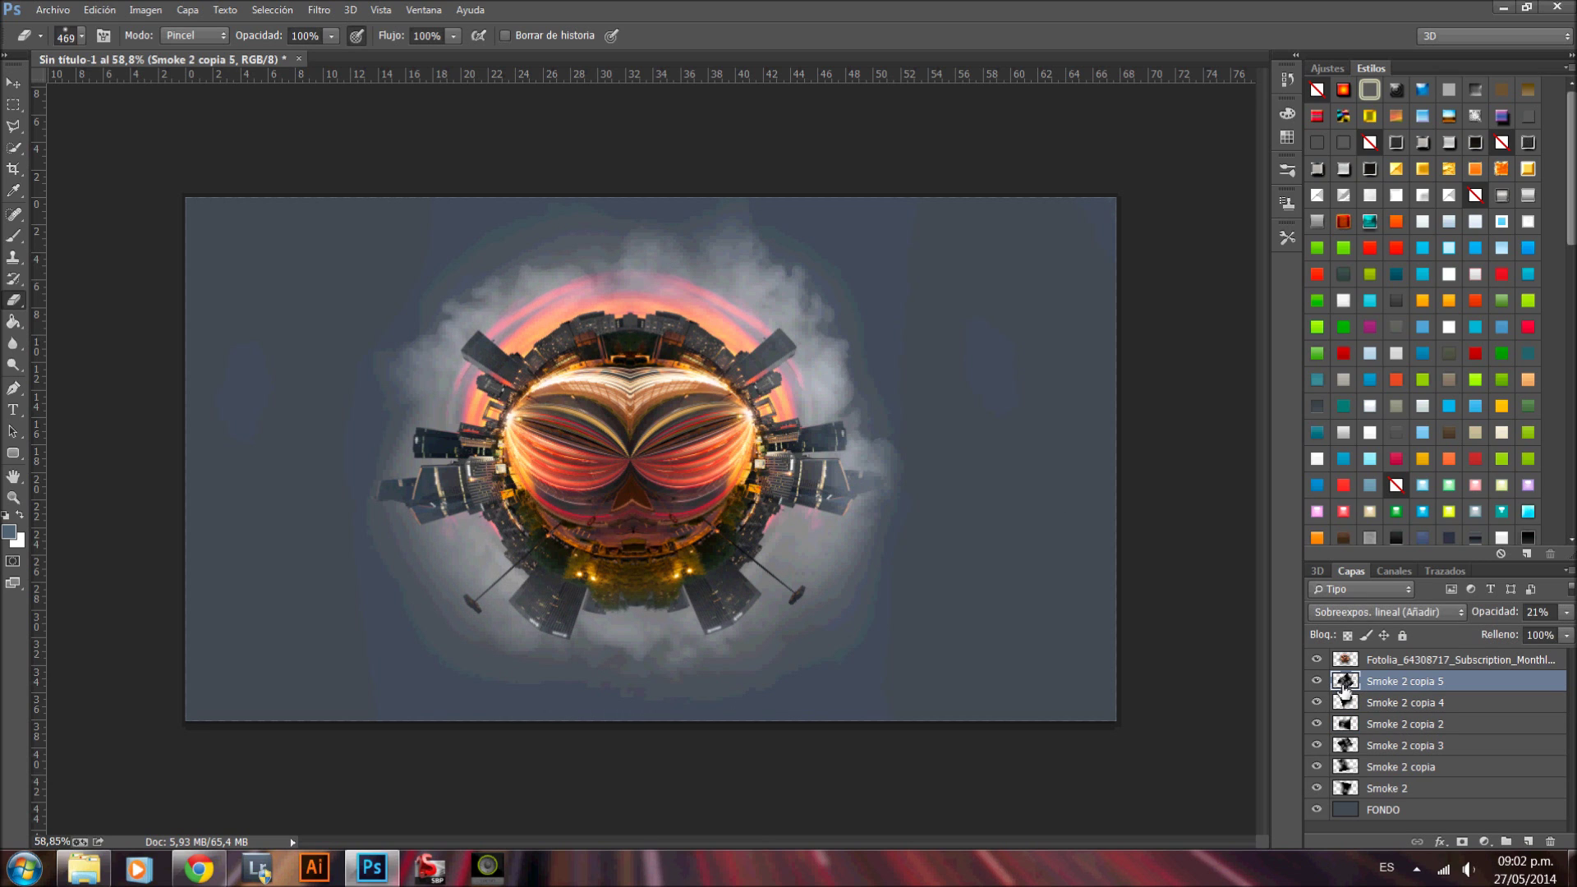
{"action": "left_click", "coordinate": [1316, 702]}
{"action": "left_click", "coordinate": [1317, 723]}
{"action": "left_click", "coordinate": [1403, 722], "text": "ctrl"}
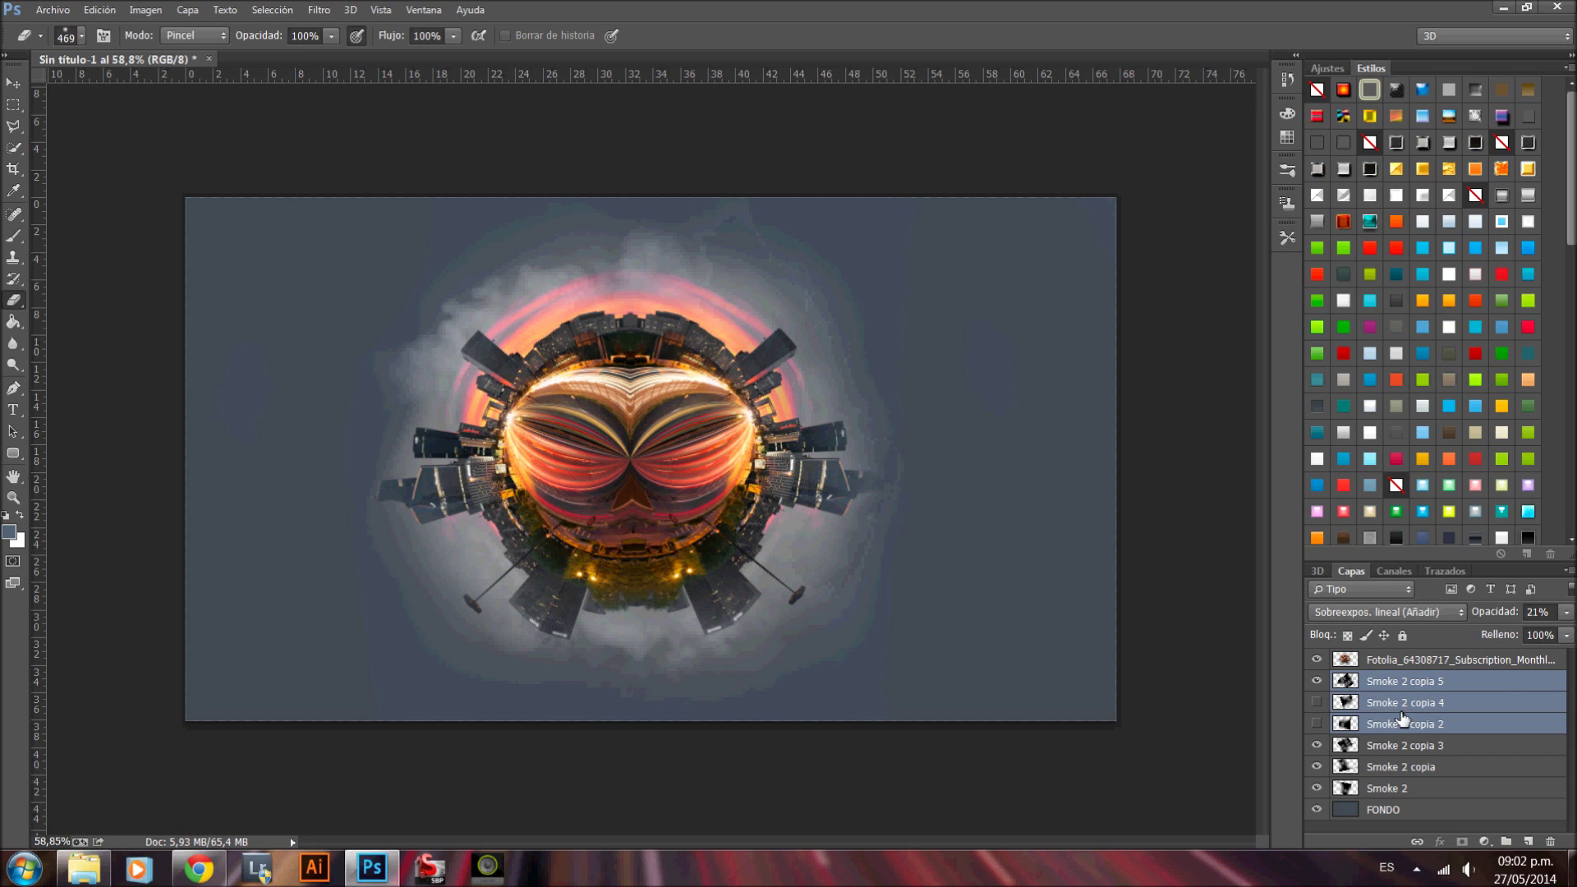
{"action": "left_click", "coordinate": [1317, 681]}
{"action": "left_click", "coordinate": [1368, 704]}
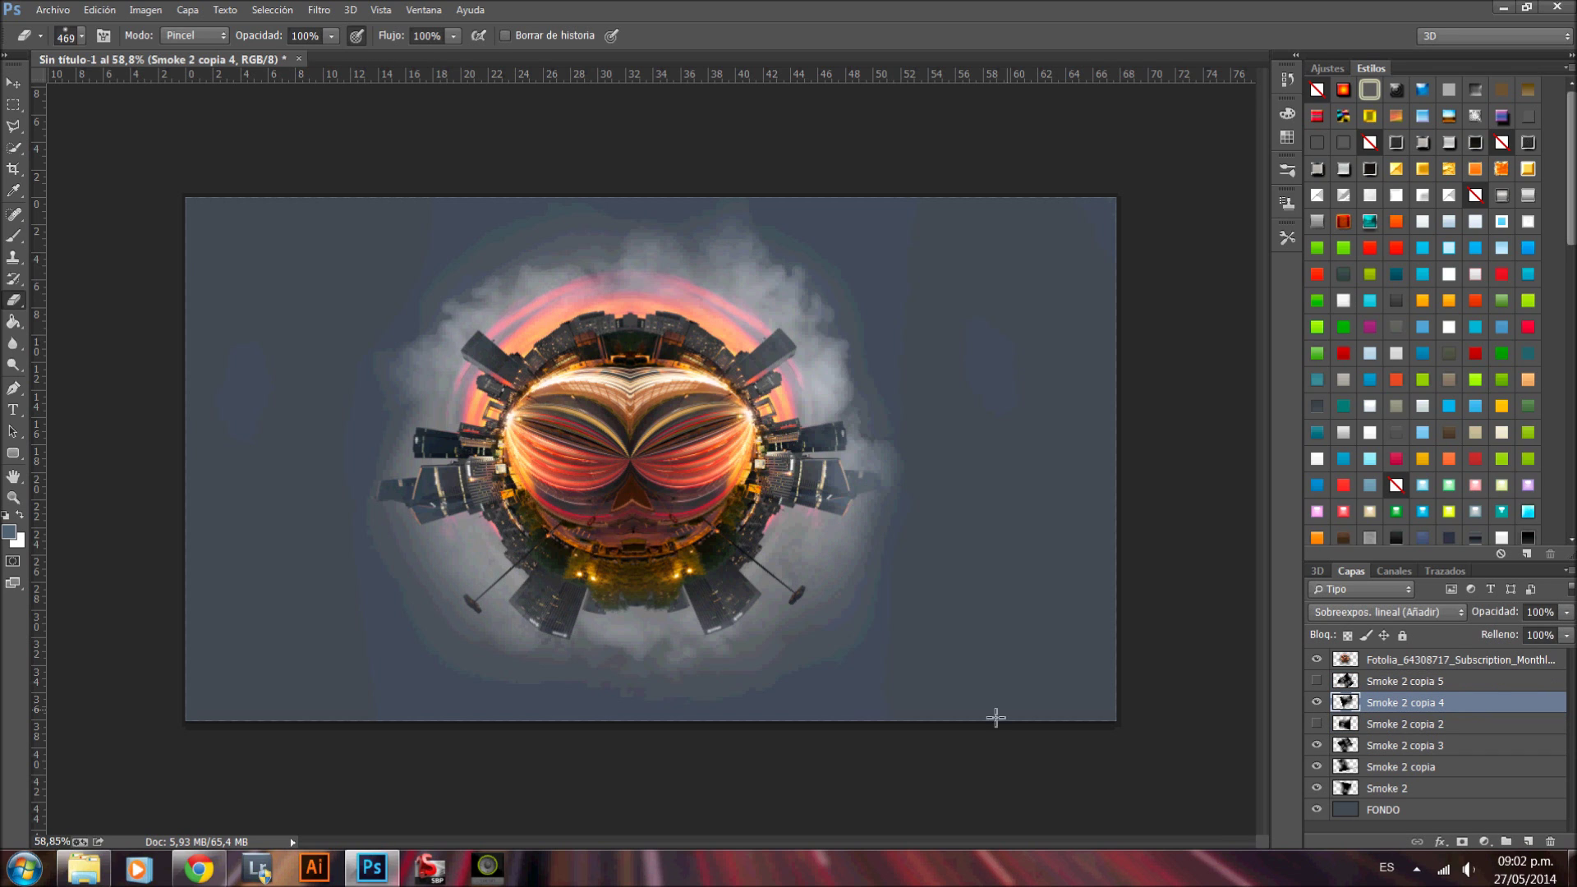
{"action": "left_click_drag", "start_coordinate": [1510, 615], "coordinate": [1494, 615]}
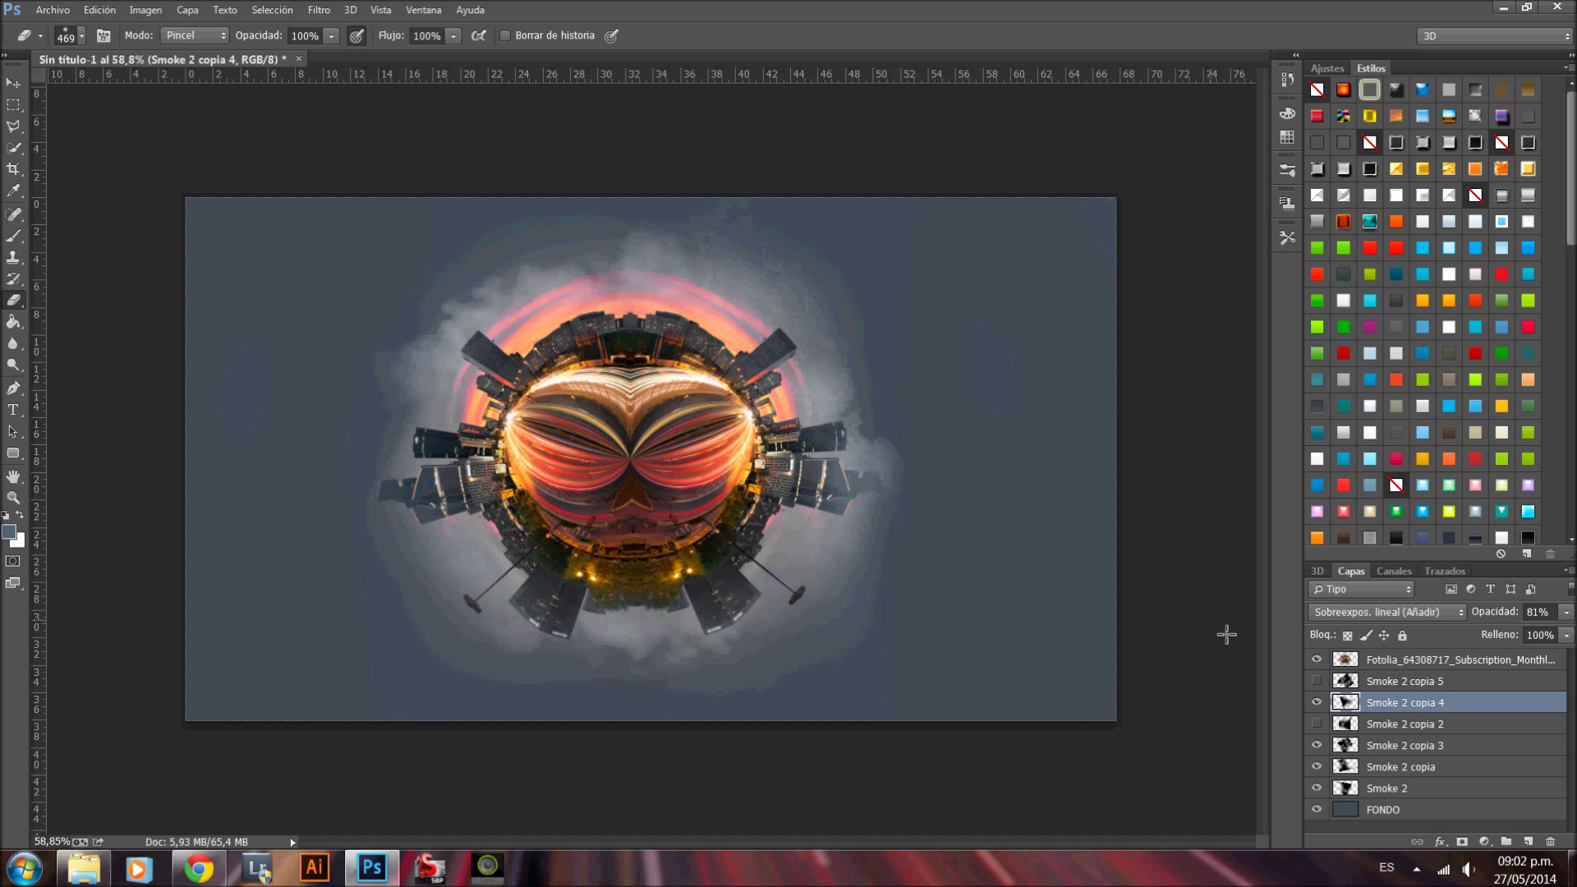
Step: Move Smoke 2 copia 2 to the planet's lower left and erase its upper- and lower-left edges
{"action": "left_click", "coordinate": [1317, 724]}
{"action": "left_click", "coordinate": [1469, 728]}
{"action": "mouse_move", "coordinate": [813, 529]}
{"action": "left_mouse_down"}
{"action": "mouse_move", "coordinate": [714, 549]}
{"action": "mouse_move", "coordinate": [717, 569]}
{"action": "left_mouse_up"}
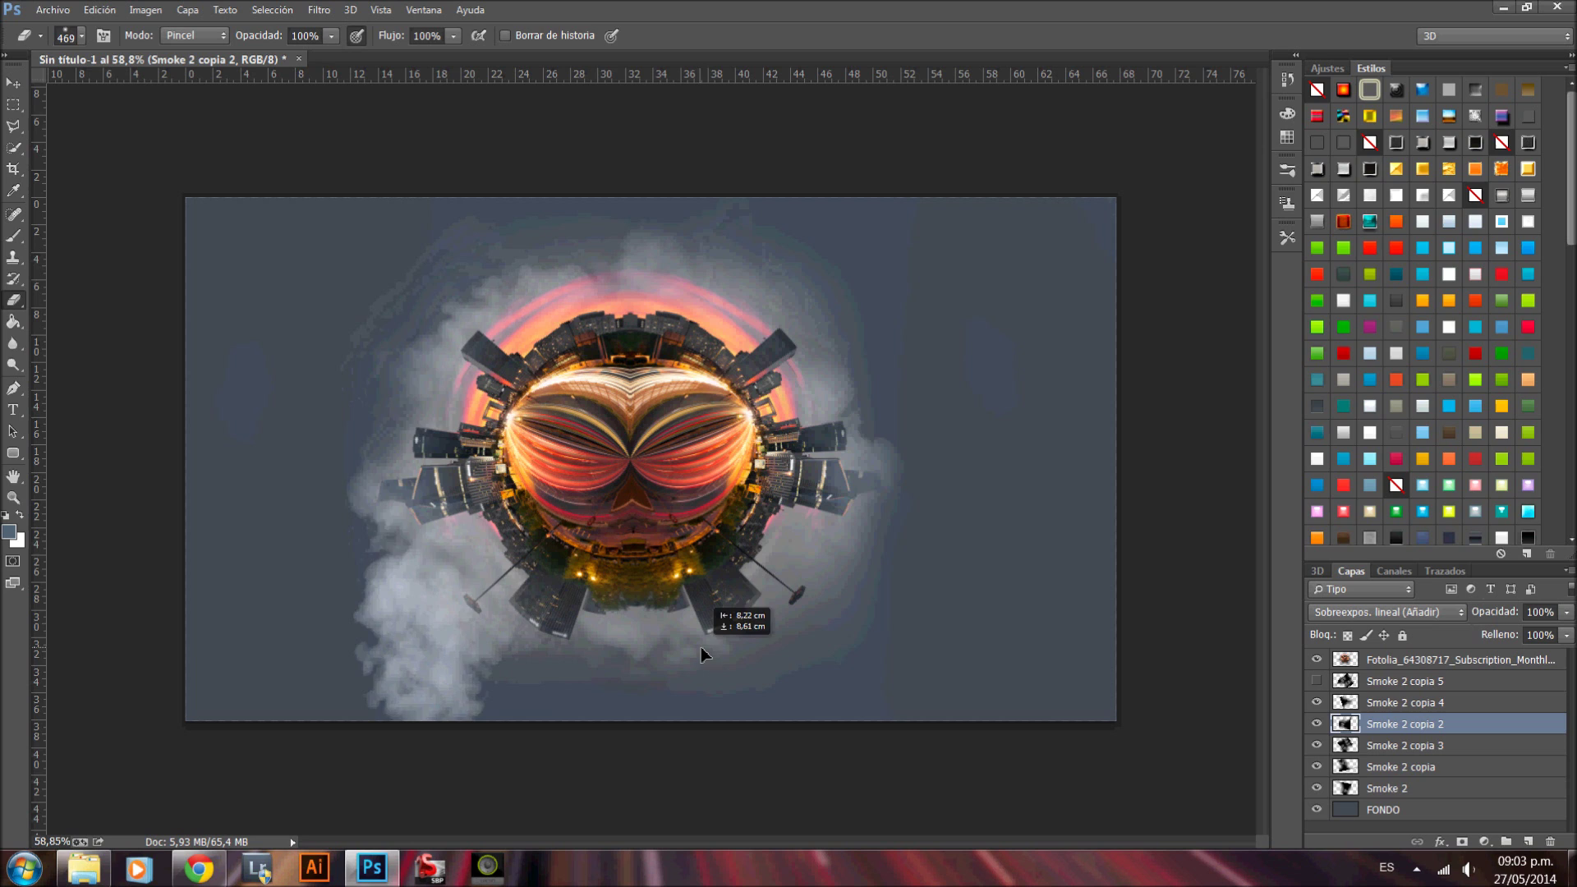
{"action": "left_click_drag", "start_coordinate": [717, 569], "coordinate": [721, 549]}
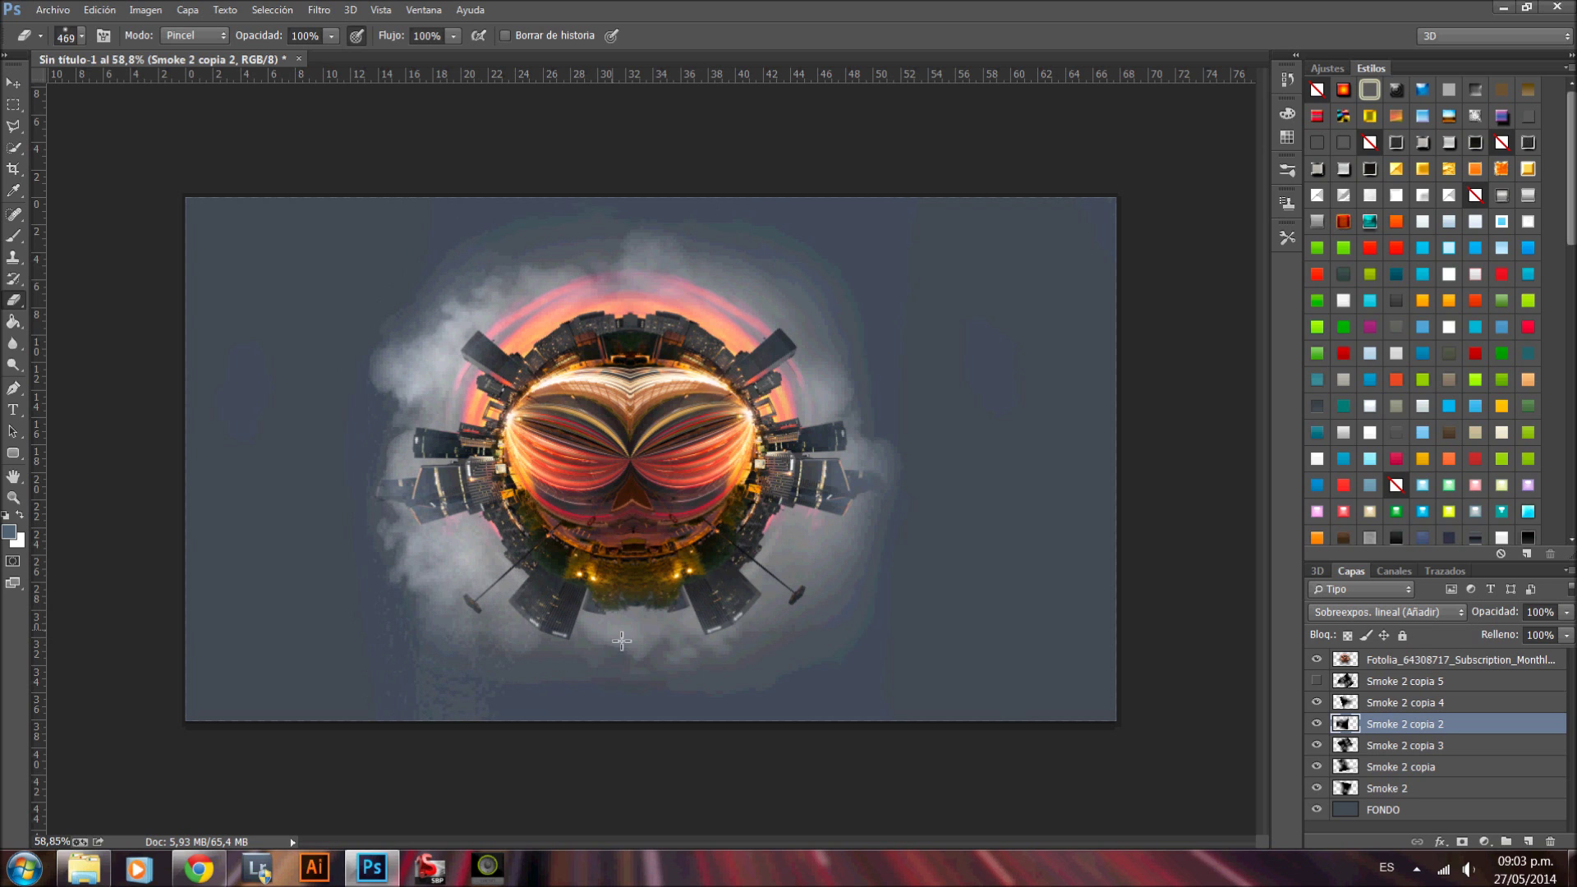
{"action": "left_click_drag", "start_coordinate": [390, 365], "coordinate": [434, 358]}
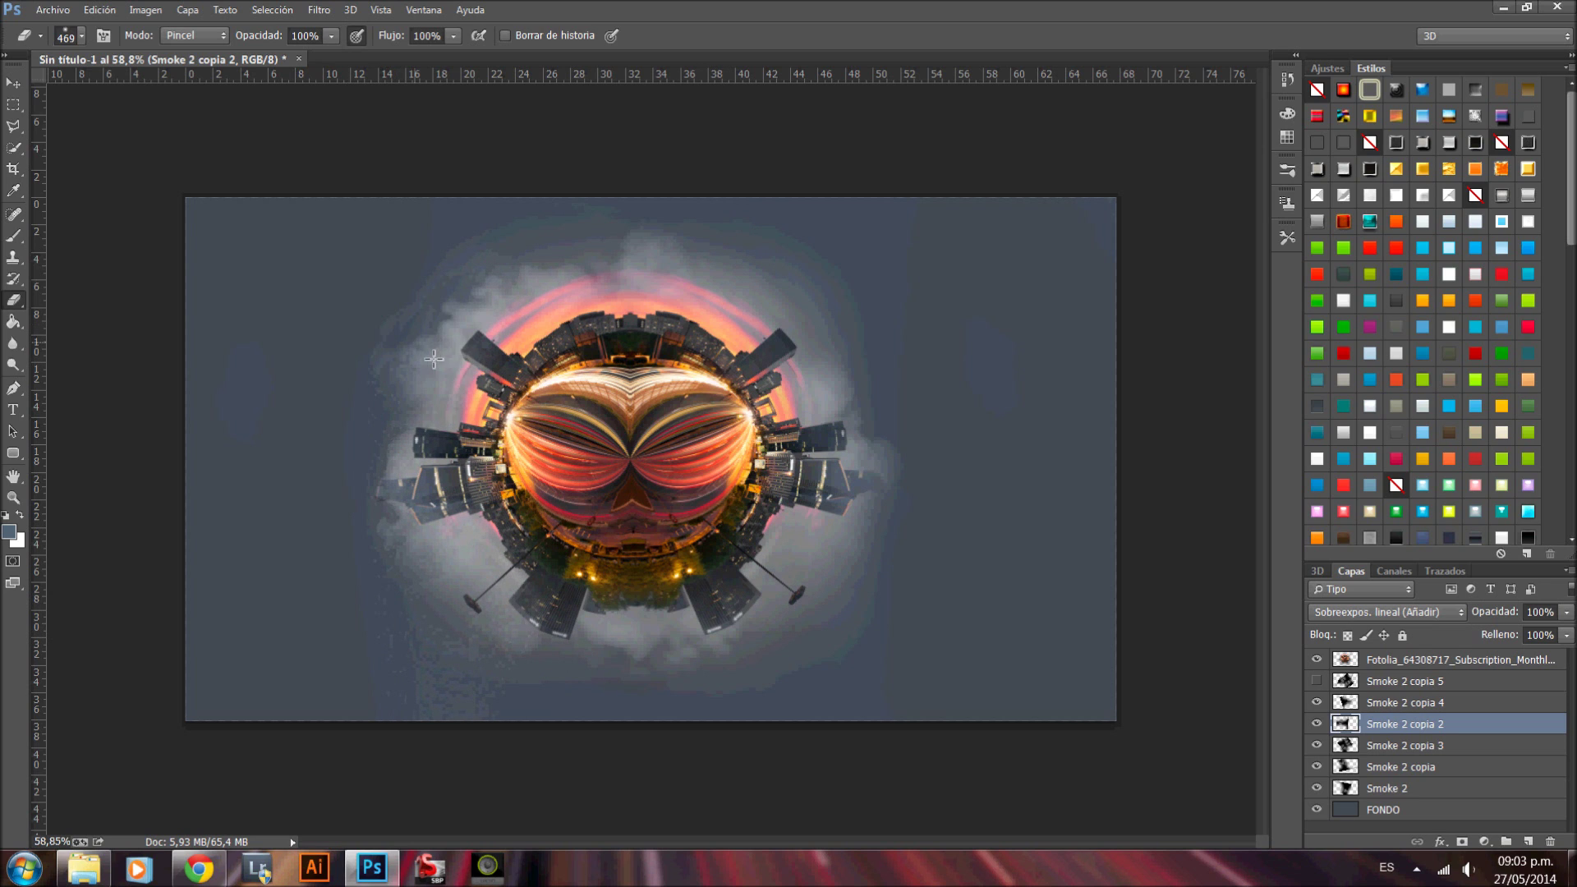
{"action": "mouse_move", "coordinate": [484, 566]}
{"action": "left_mouse_down"}
{"action": "mouse_move", "coordinate": [415, 509]}
{"action": "mouse_move", "coordinate": [394, 452]}
{"action": "left_mouse_up"}
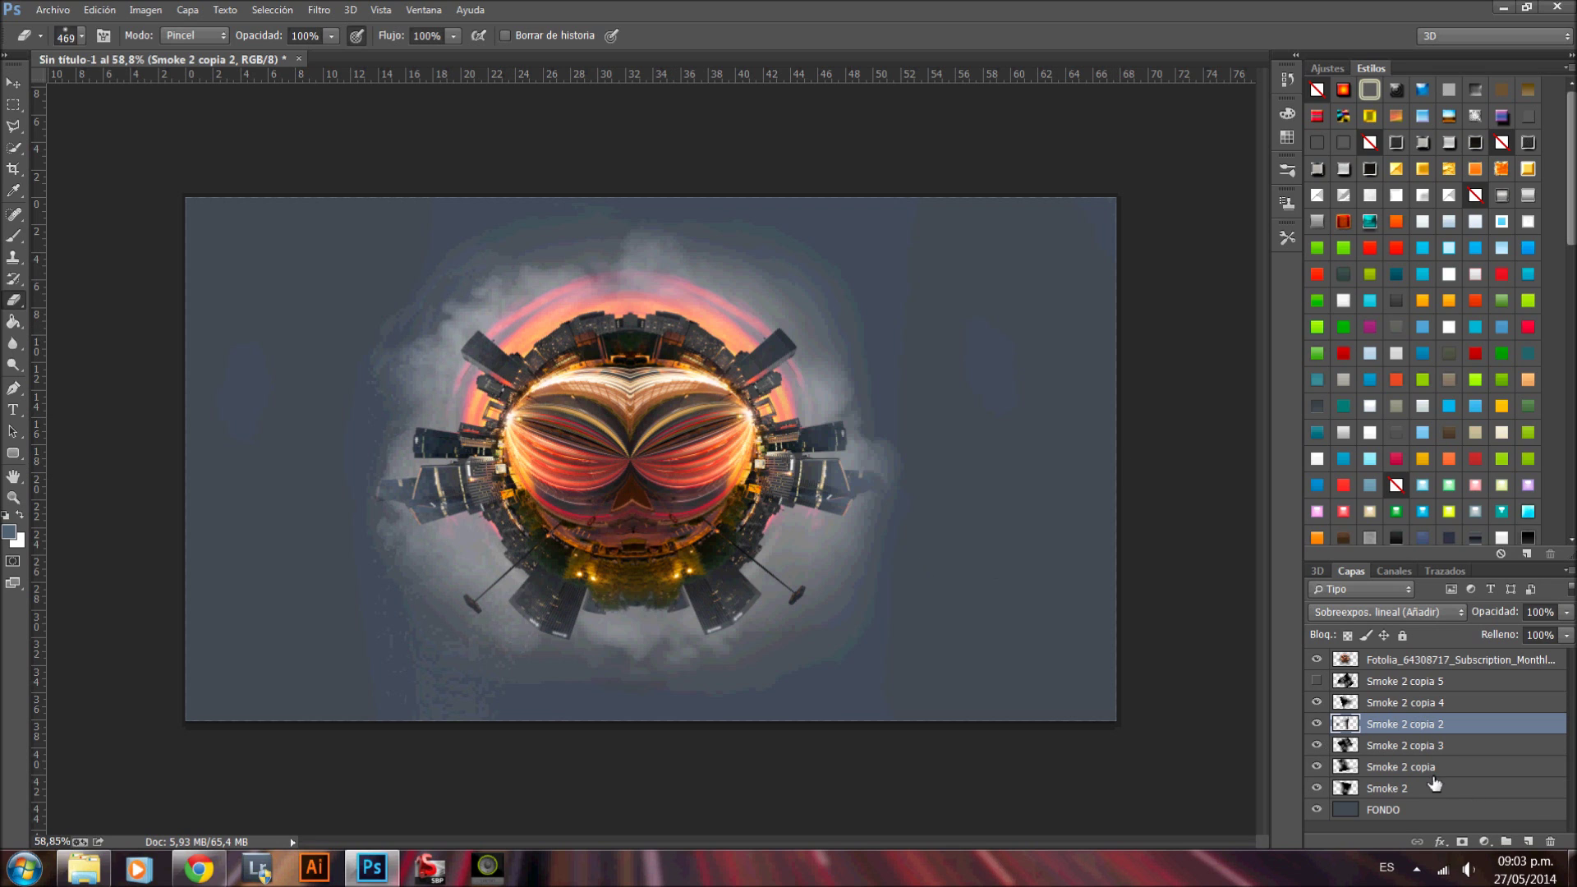
{"action": "left_click", "coordinate": [1417, 664]}
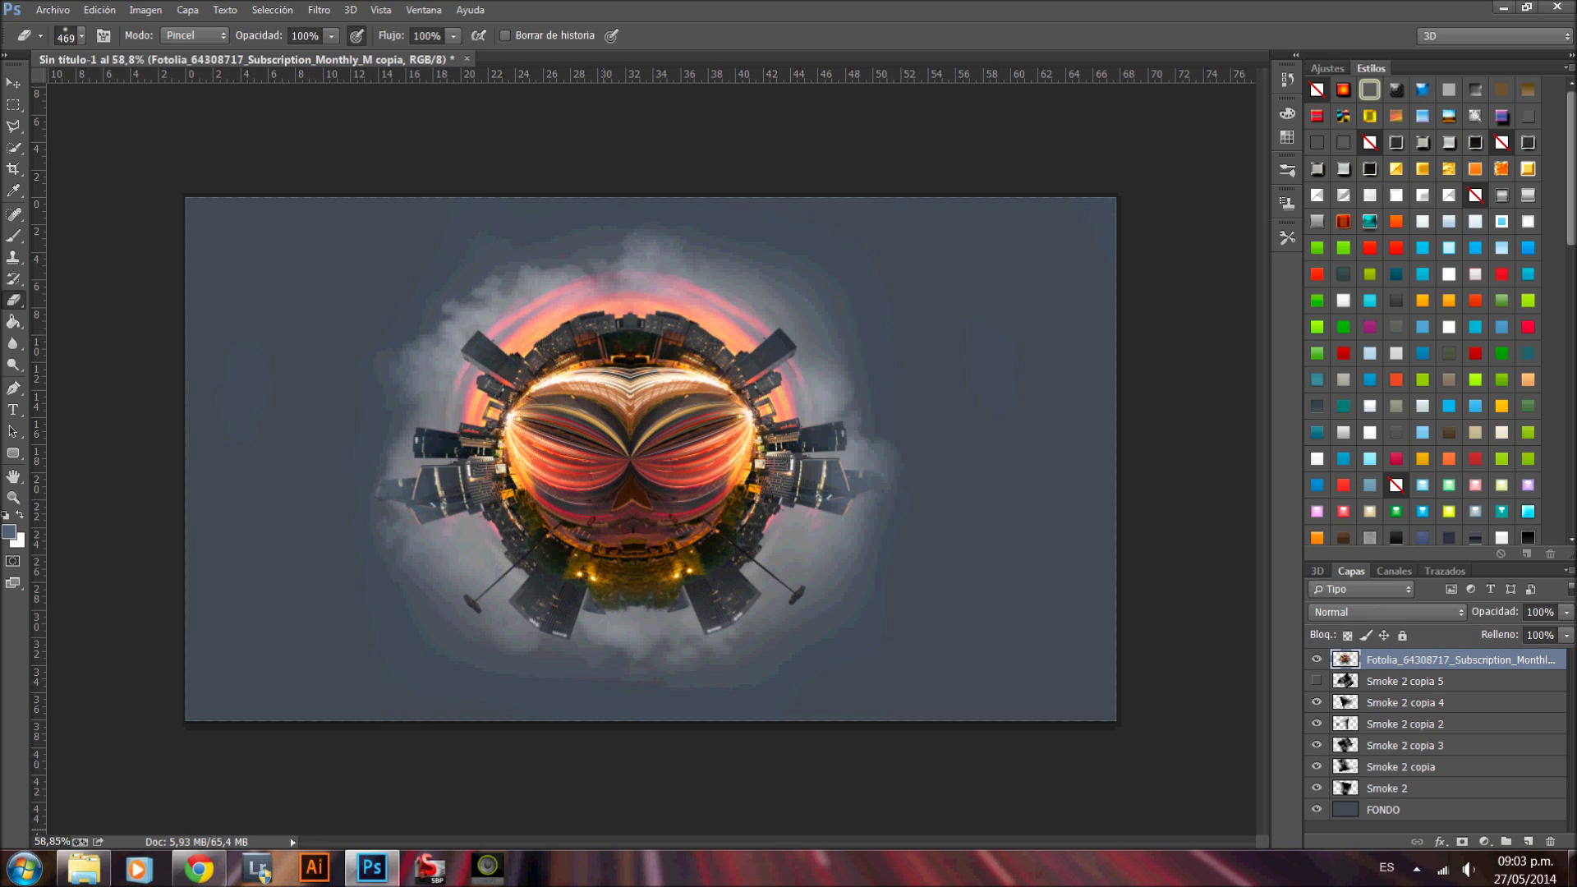
Step: Merge all layers from the city down to the background into one layer
{"action": "left_click", "coordinate": [1458, 811], "text": "shift"}
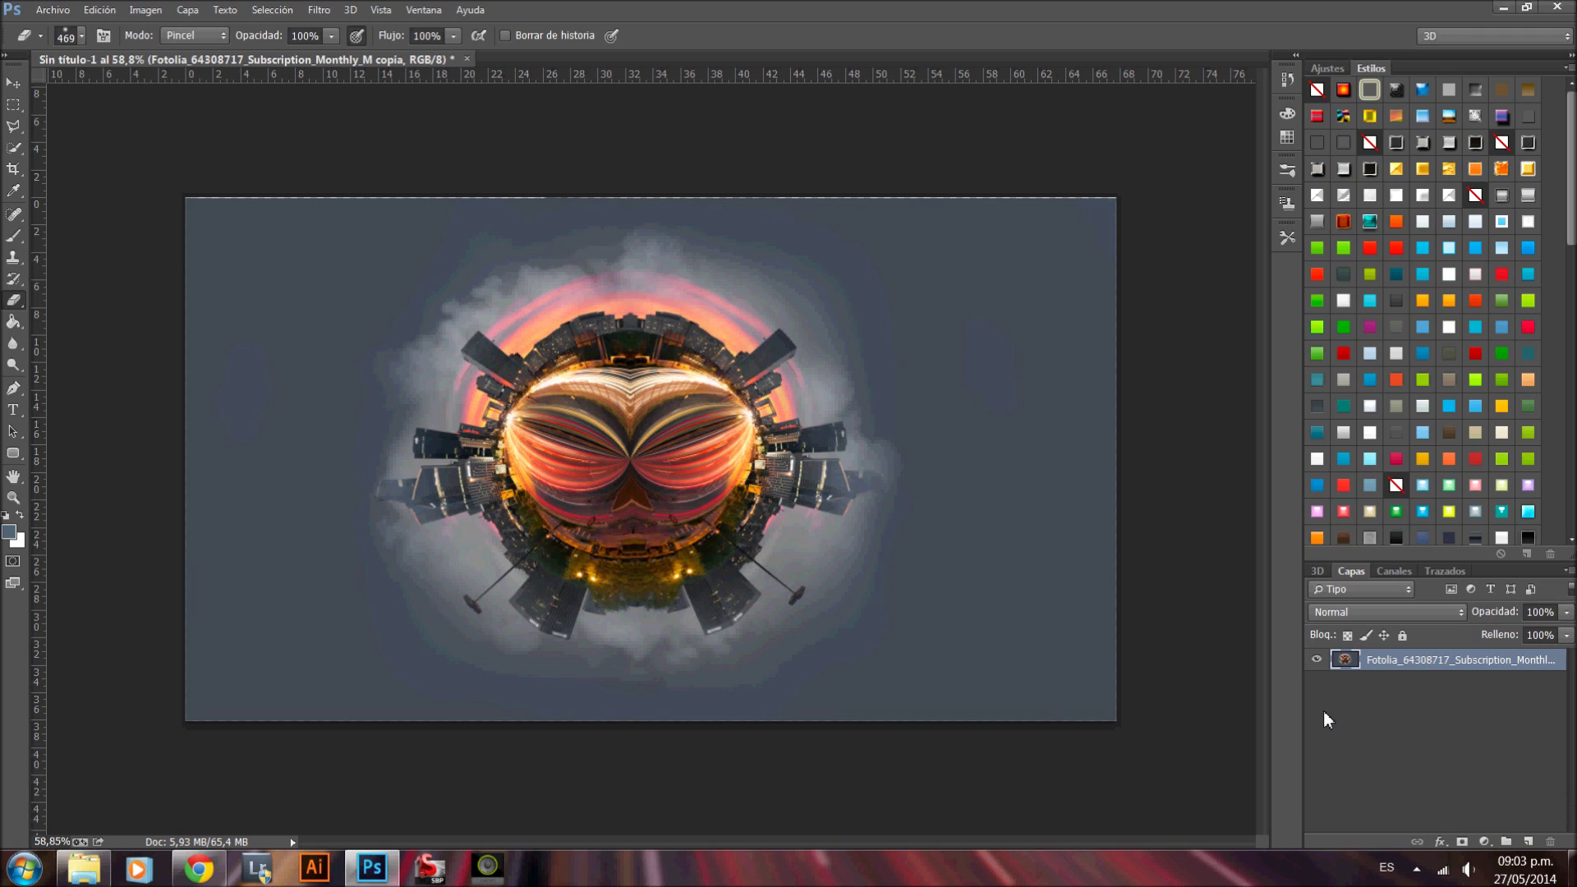
{"action": "key", "text": "ctrl+t"}
{"action": "key", "text": "Return"}
{"action": "key", "text": "e"}
Step: Brighten the merged image by bending the RGB Curves line upward
{"action": "key", "text": "ctrl+m"}
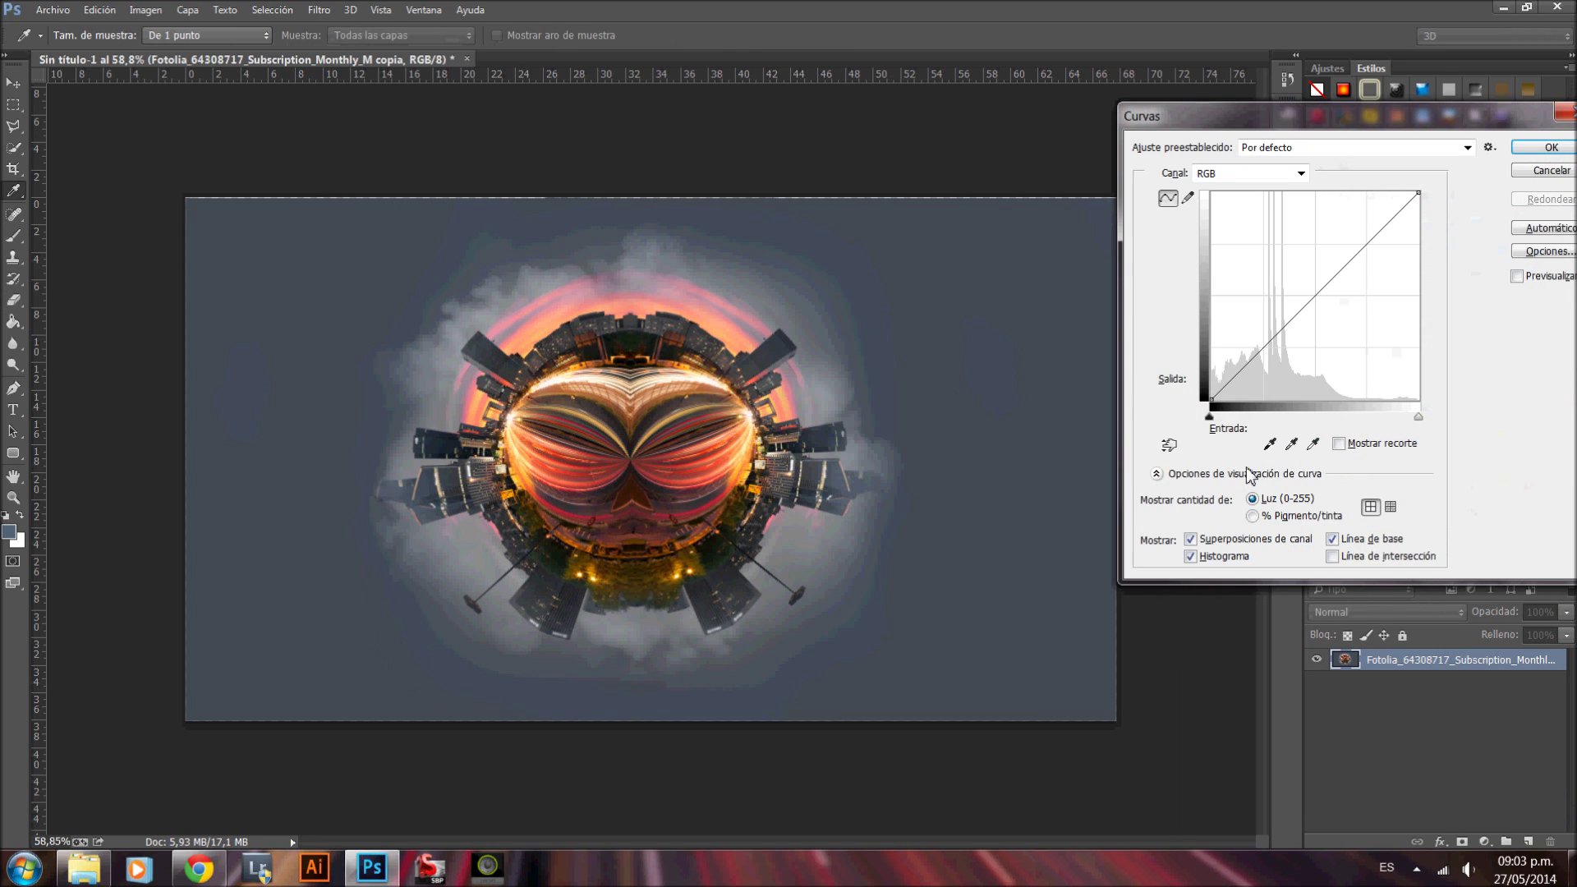
{"action": "left_click_drag", "start_coordinate": [1232, 392], "coordinate": [1243, 366]}
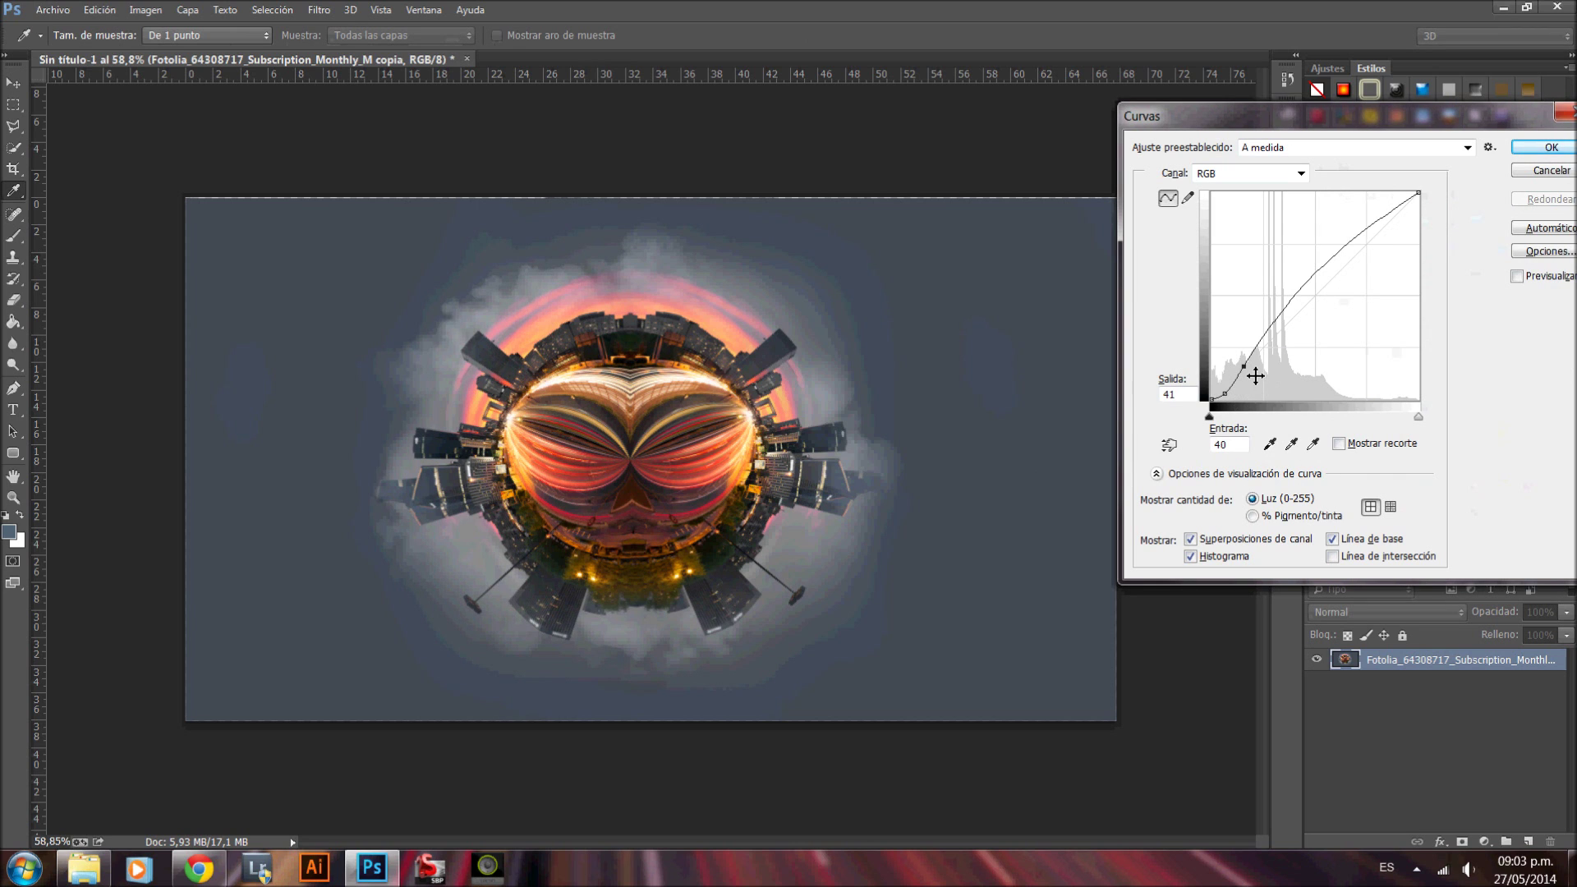
{"action": "left_click", "coordinate": [1516, 275]}
{"action": "left_click_drag", "start_coordinate": [1254, 373], "coordinate": [1241, 400]}
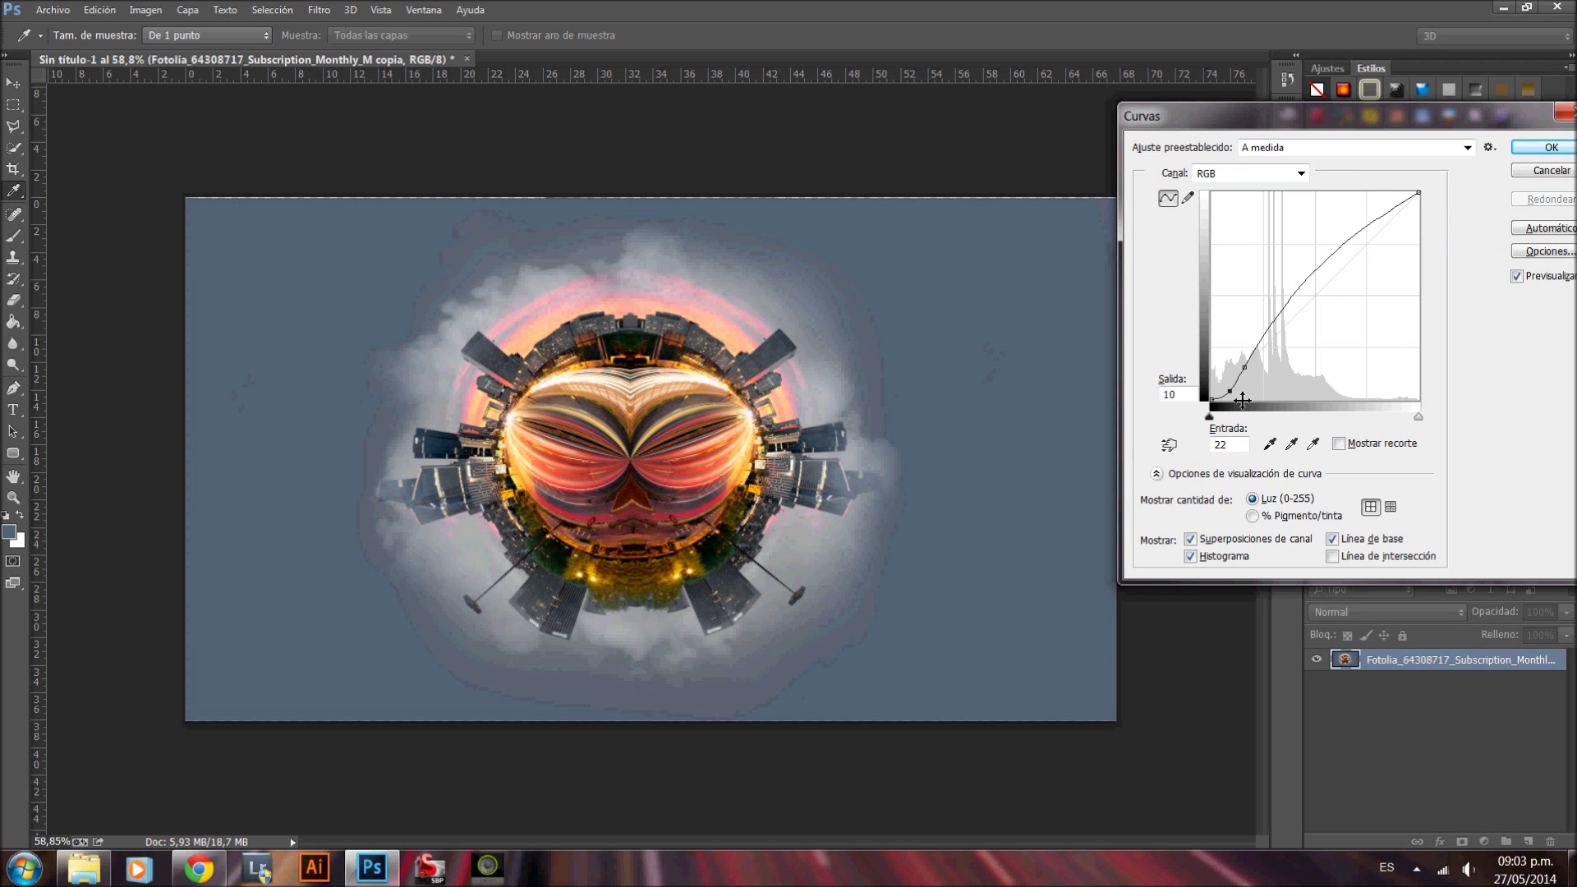
{"action": "key", "text": "Return"}
{"action": "key", "text": "e"}
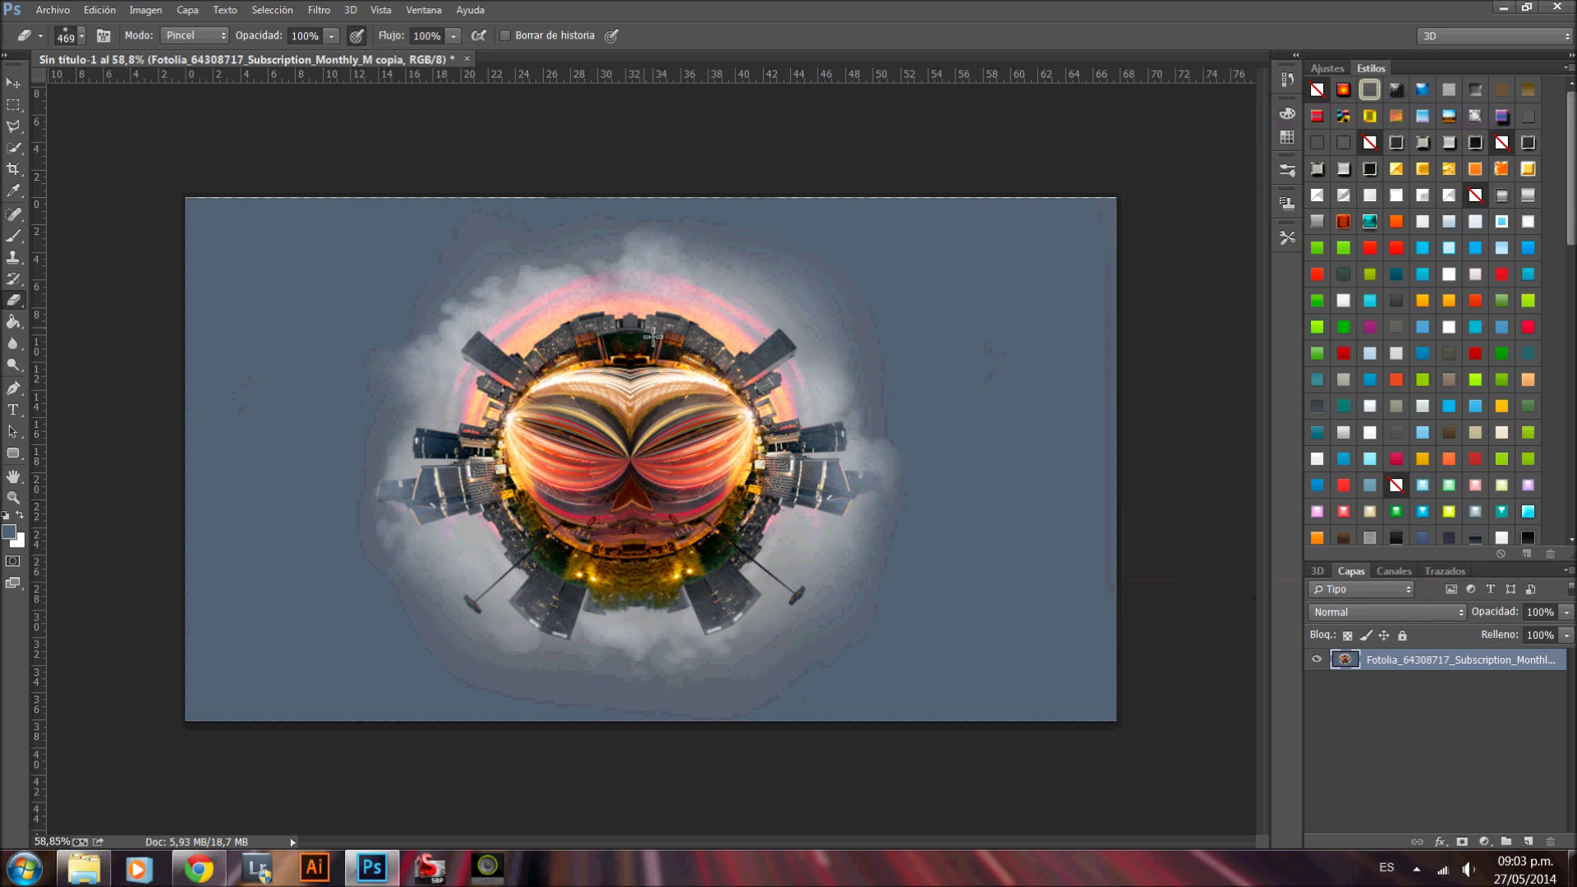
Step: Apply Brillo/contraste with brightness 17 and contrast 12
{"action": "left_click", "coordinate": [145, 9]}
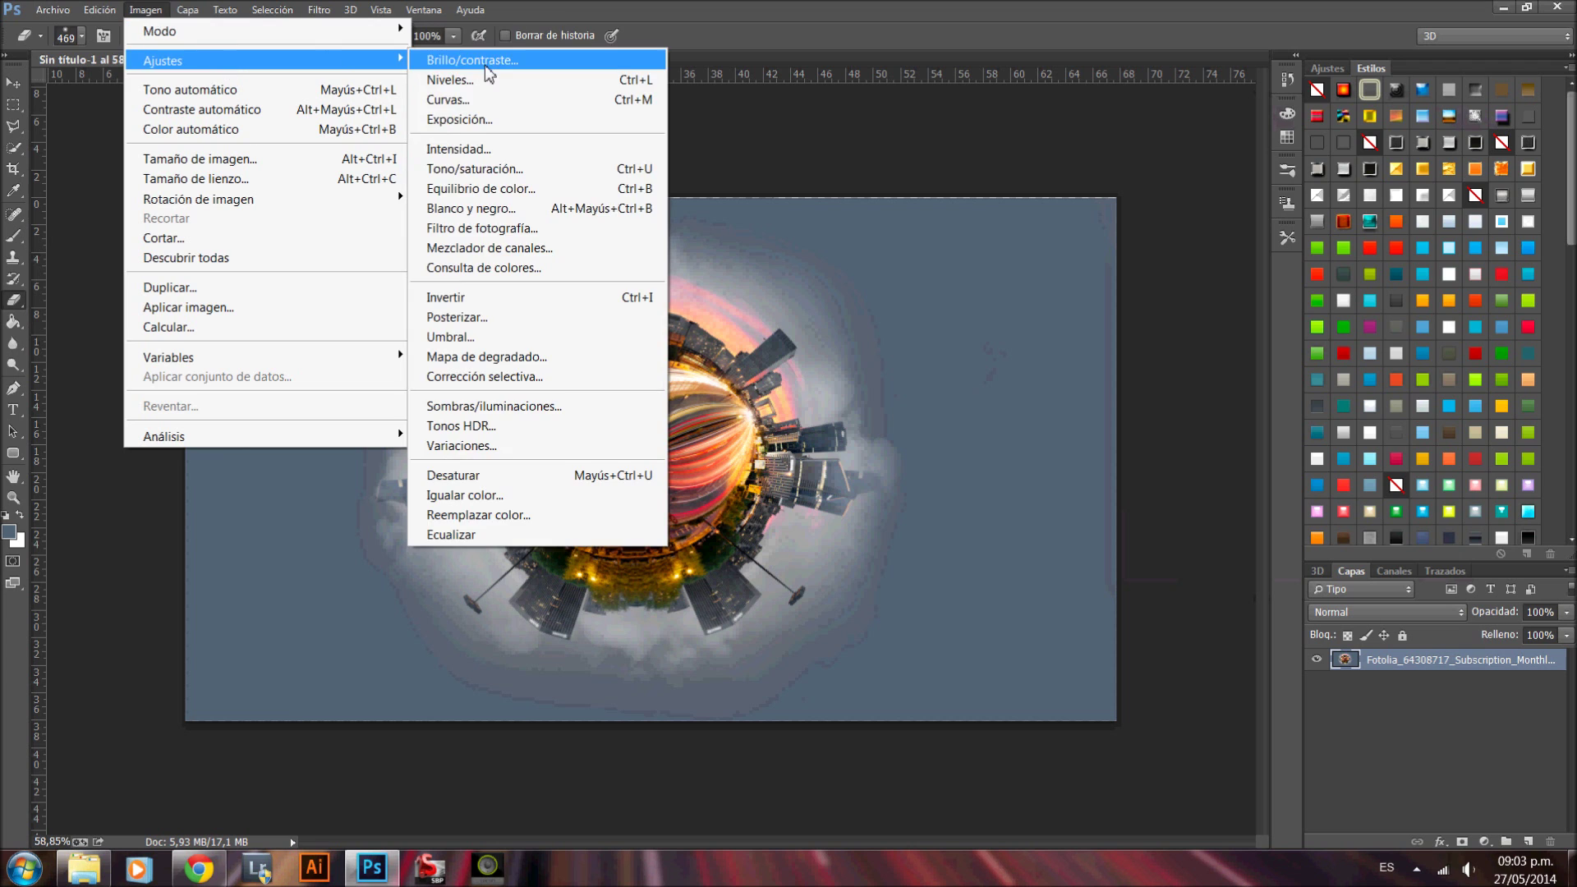
{"action": "left_click", "coordinate": [488, 60]}
{"action": "left_click_drag", "start_coordinate": [1322, 283], "coordinate": [1332, 245]}
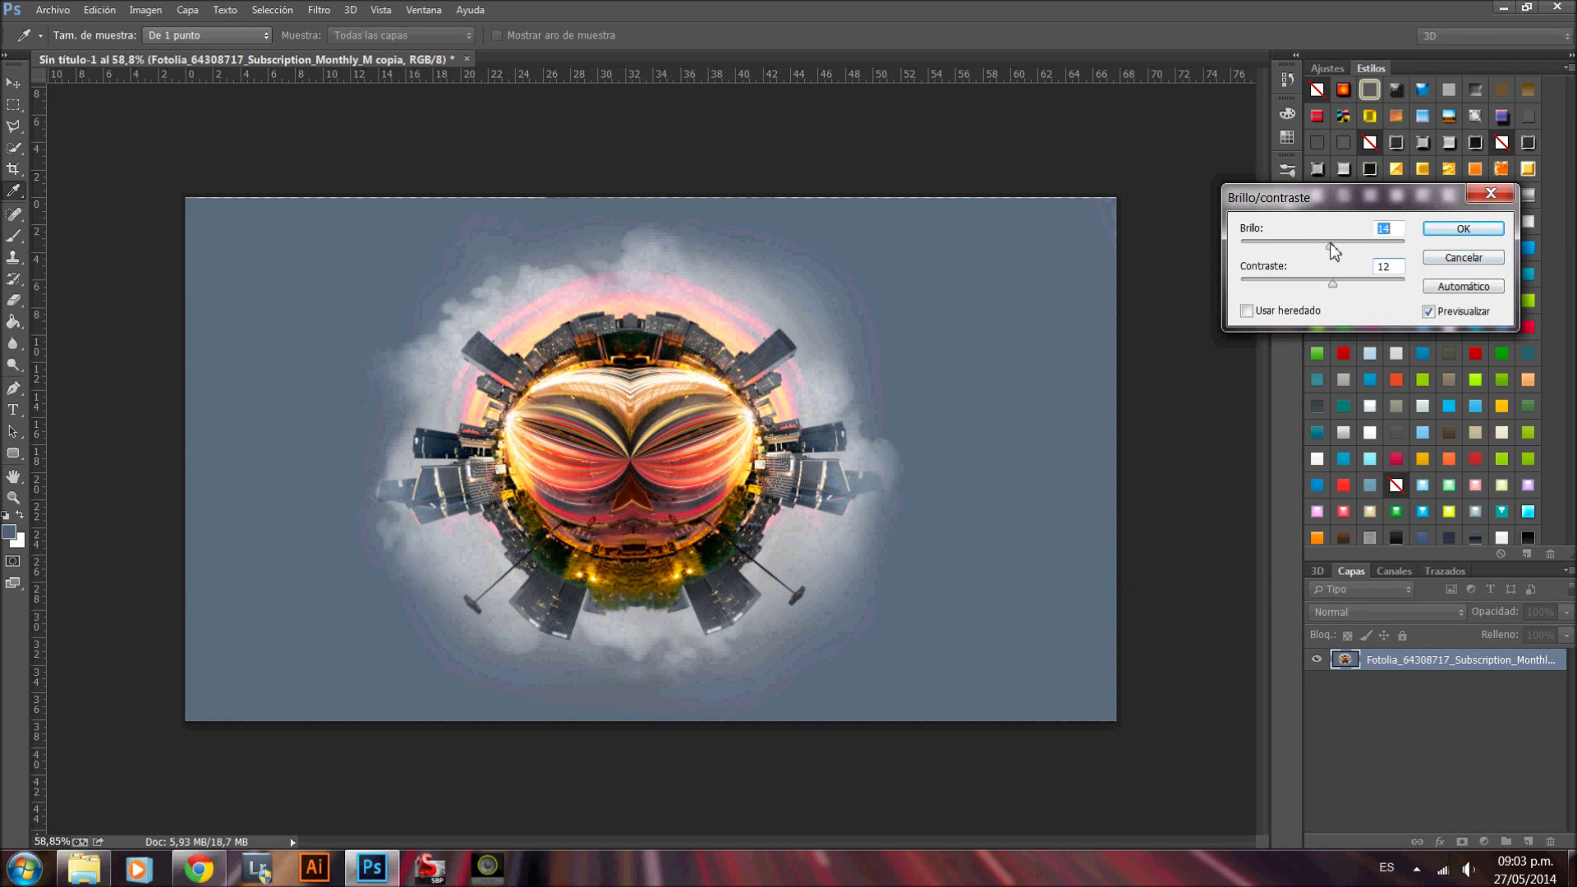
{"action": "key", "text": "Return"}
{"action": "key", "text": "e"}
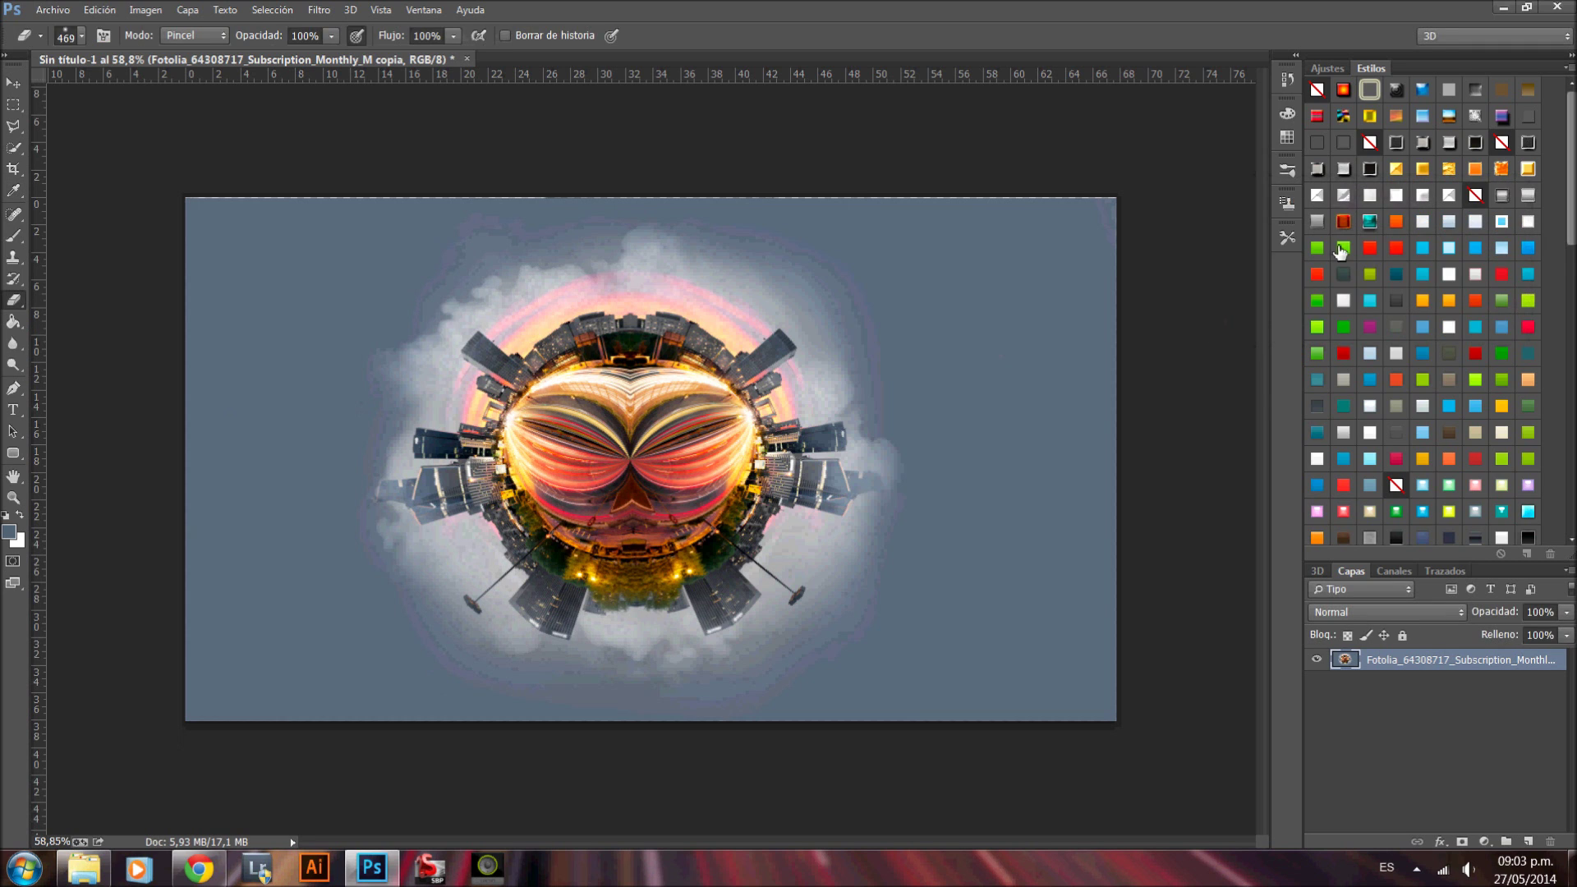
Step: Raise saturation to +7 with Hue/Saturation
{"action": "key", "text": "ctrl+u"}
{"action": "left_click_drag", "start_coordinate": [1301, 276], "coordinate": [1307, 279]}
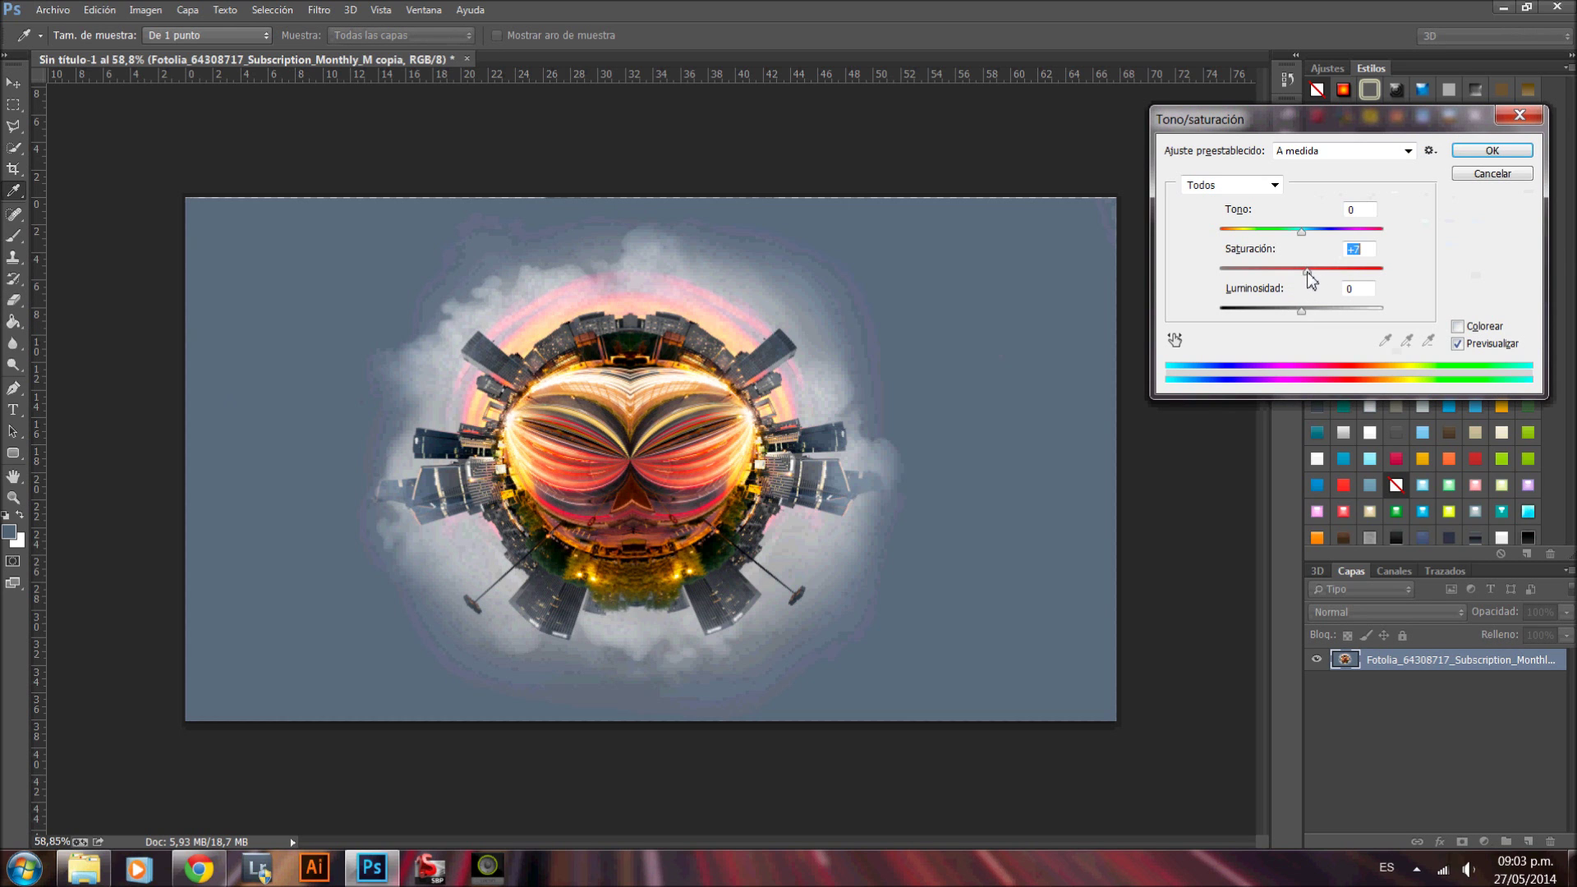
{"action": "key", "text": "Return"}
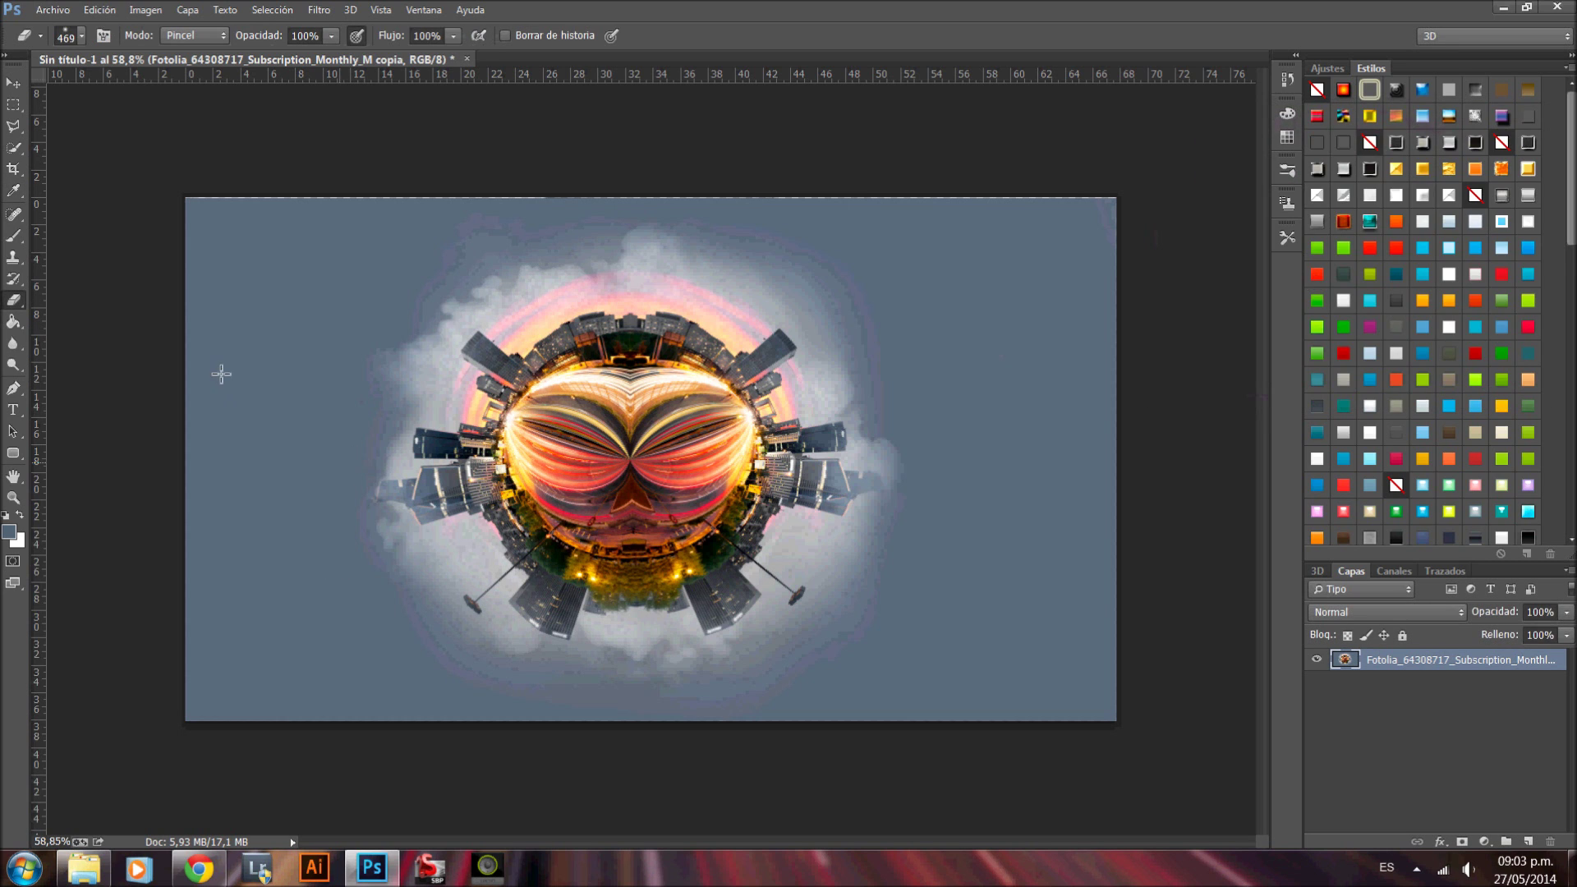
{"action": "left_click", "coordinate": [13, 343]}
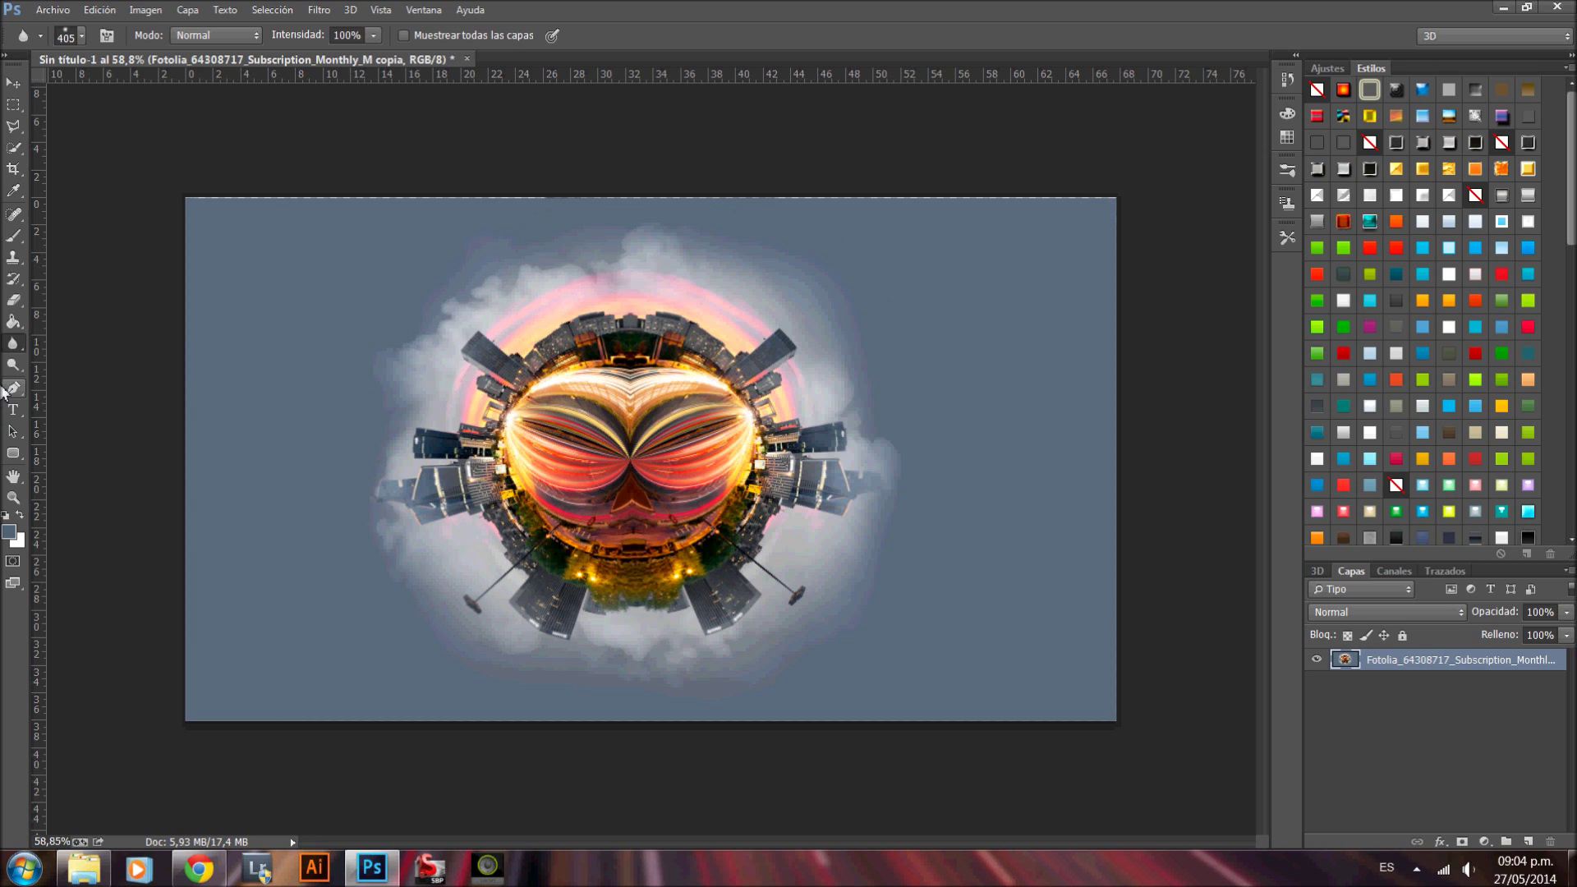
Step: Duplicate the image layer and fully desaturate the copy (Saturación -100)
{"action": "right_click", "coordinate": [1455, 674]}
{"action": "left_click", "coordinate": [1042, 185]}
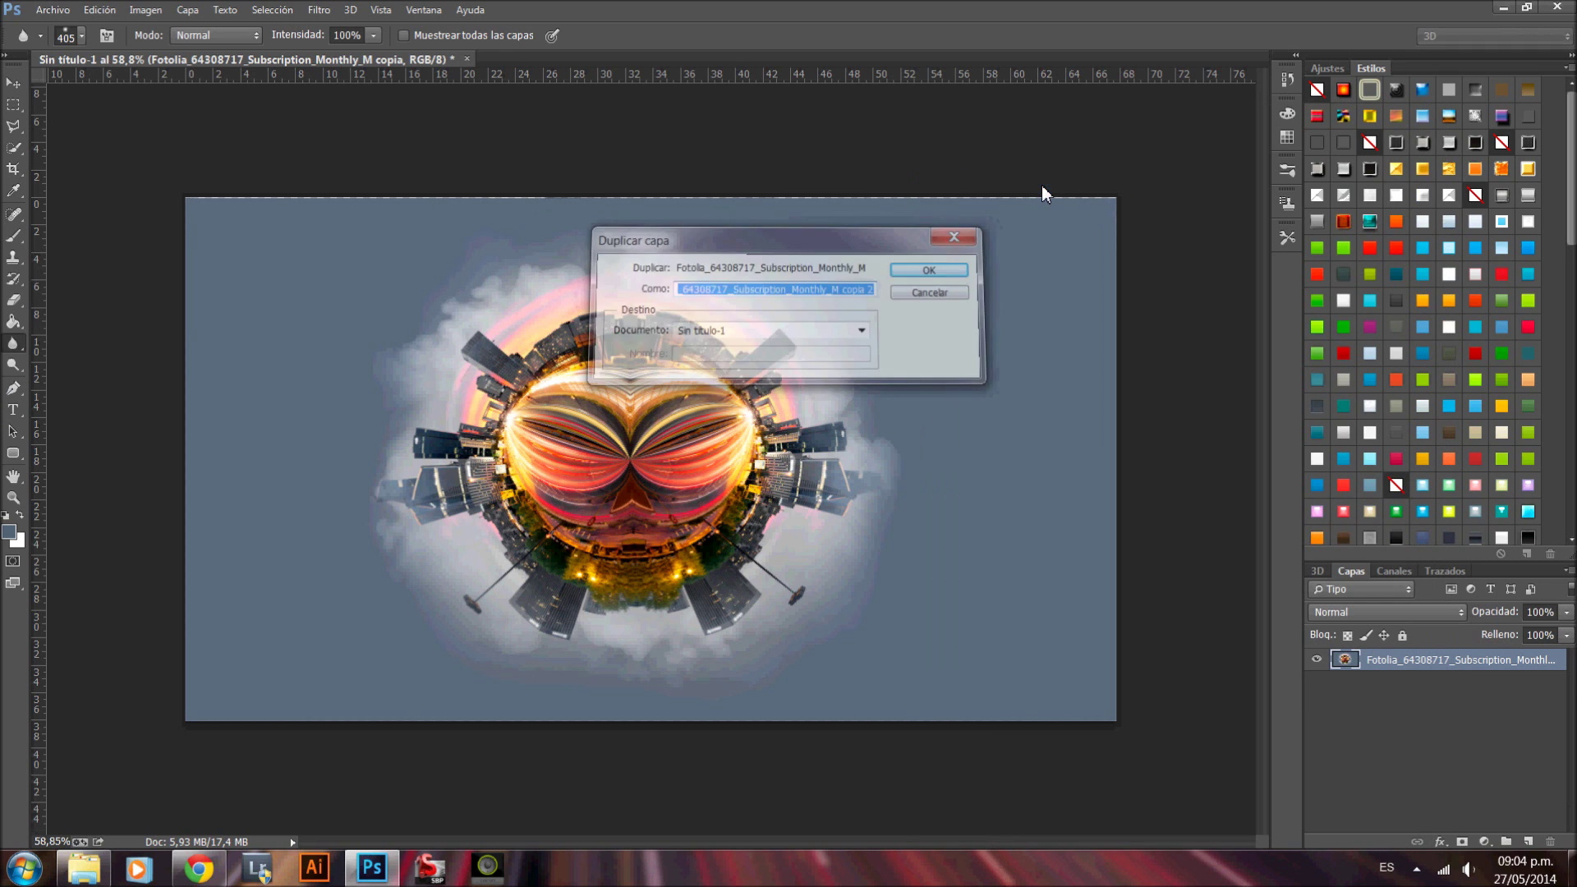
{"action": "key", "text": "Return"}
{"action": "key", "text": "ctrl+u"}
{"action": "left_click_drag", "start_coordinate": [1301, 271], "coordinate": [1181, 280]}
{"action": "key", "text": "Return"}
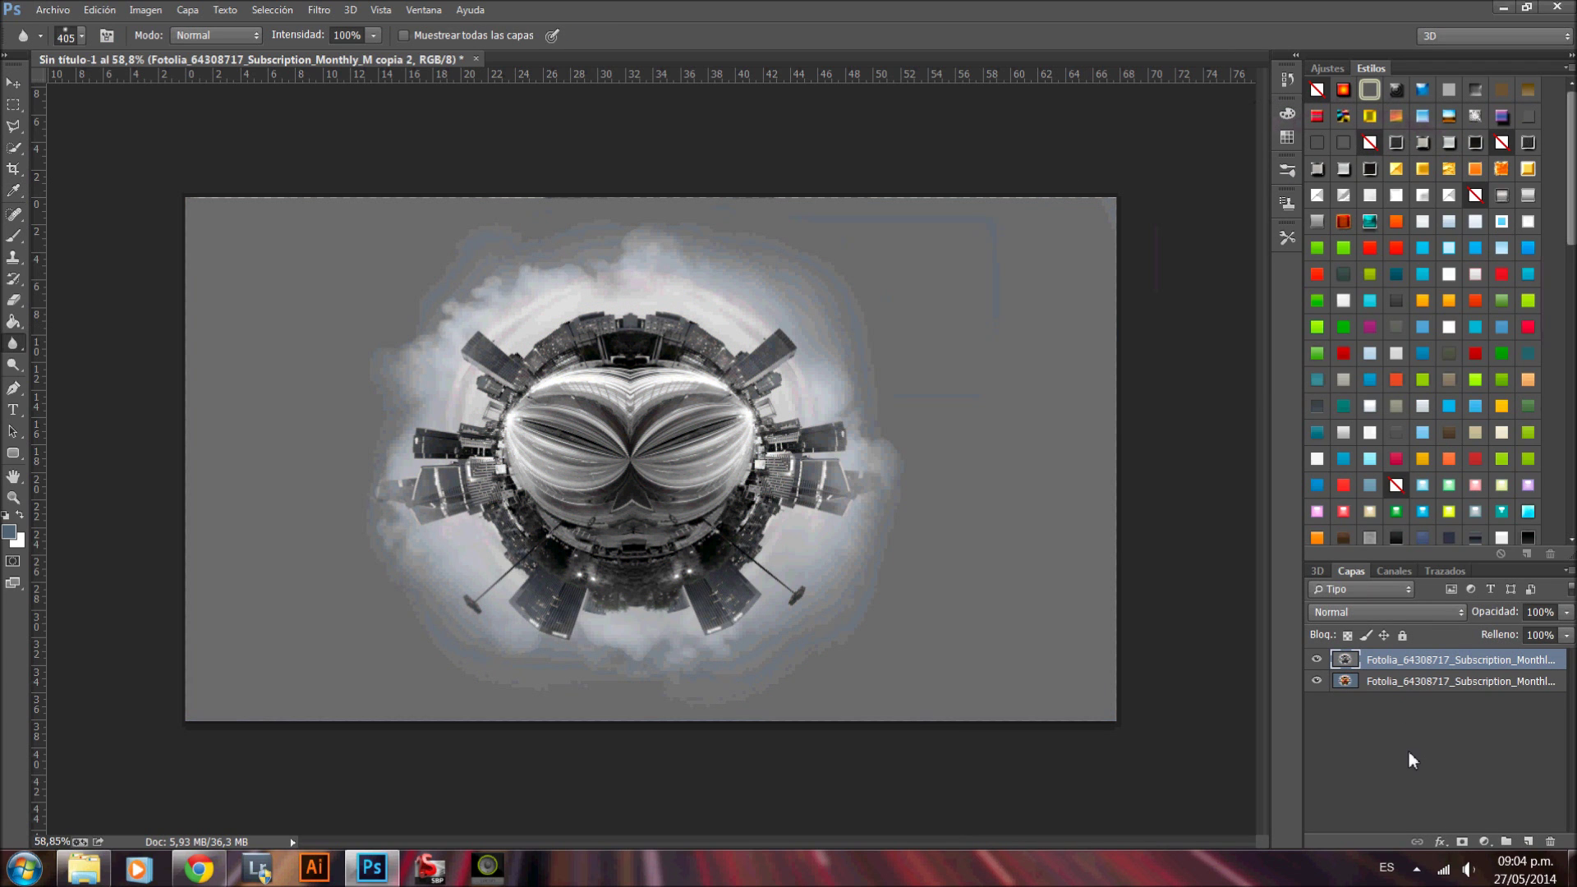
Step: Blend the copy in Superponer at 27% opacity and merge both layers
{"action": "left_click", "coordinate": [1410, 613]}
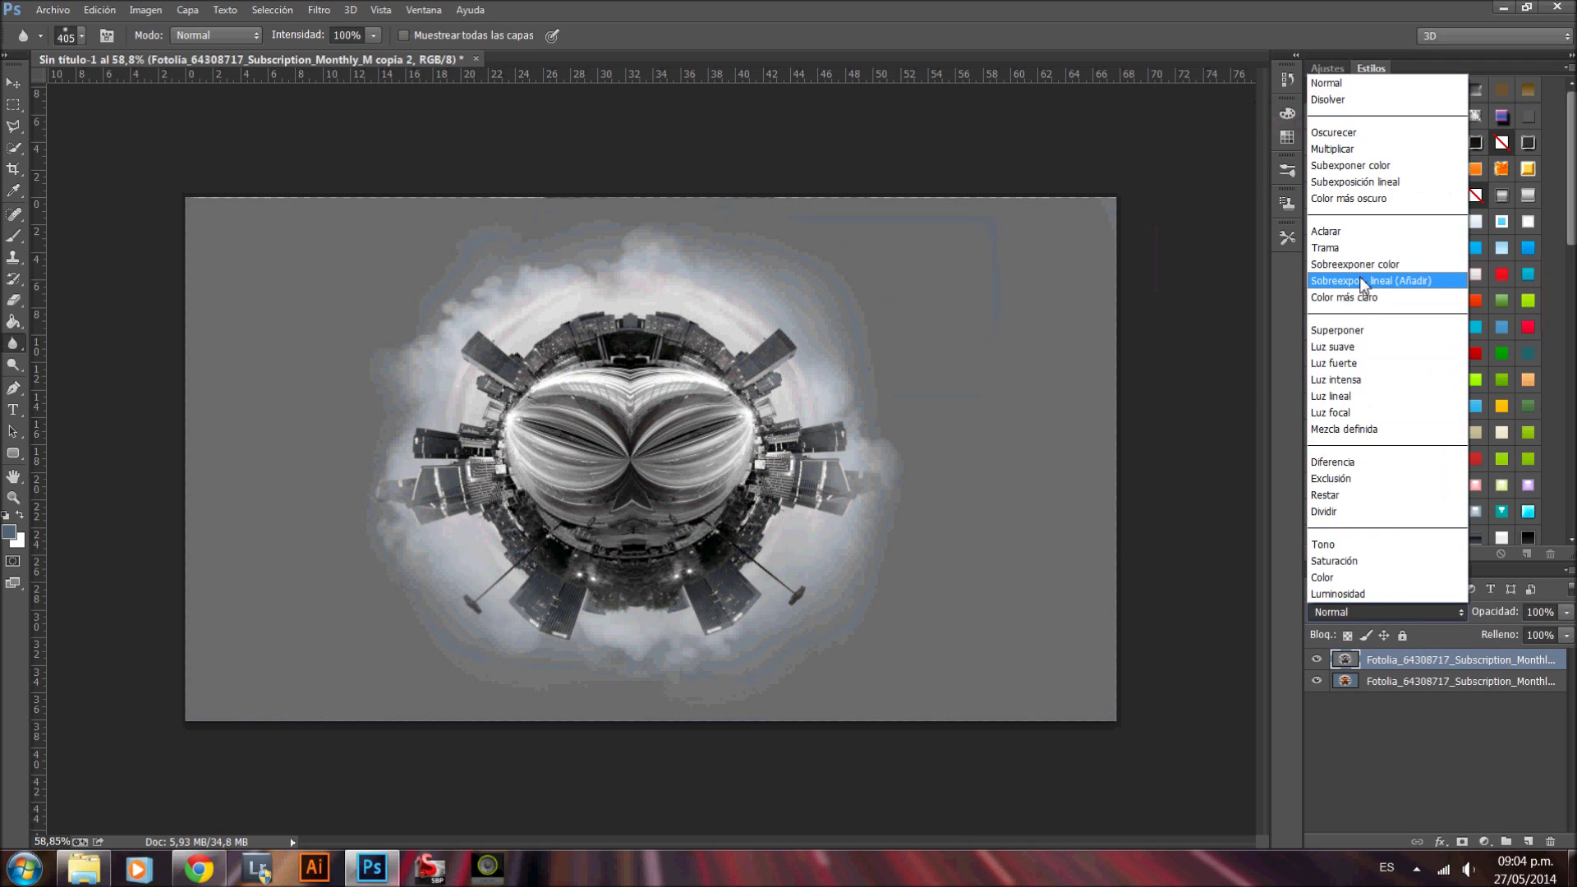
{"action": "left_click", "coordinate": [1363, 281]}
{"action": "key", "text": "shift+plus"}
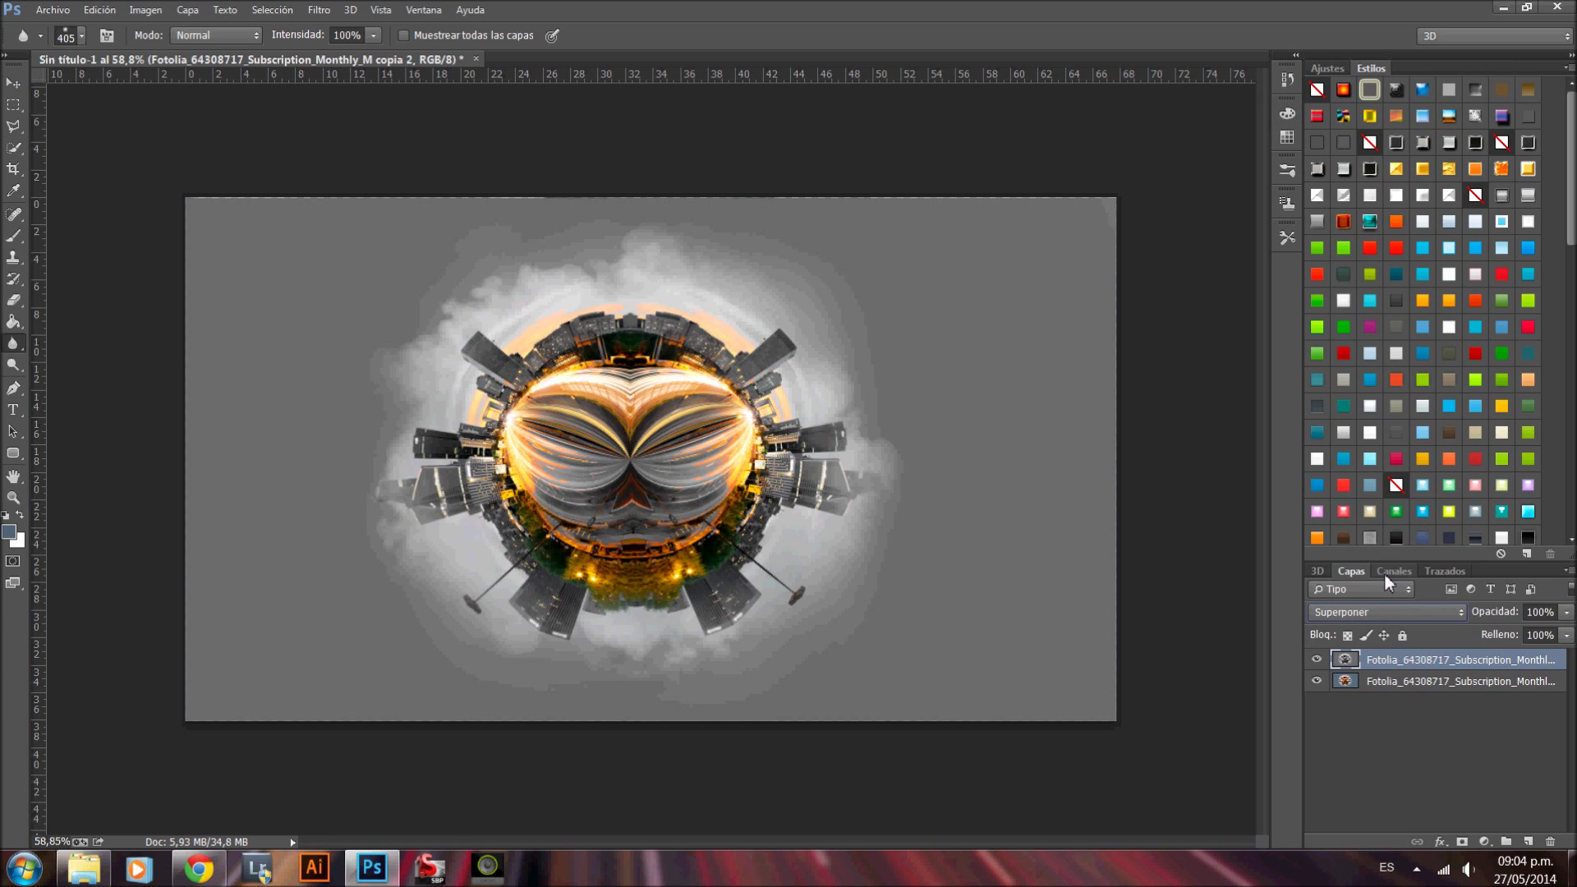
{"action": "mouse_move", "coordinate": [1497, 612]}
{"action": "left_mouse_down"}
{"action": "mouse_move", "coordinate": [1114, 654]}
{"action": "mouse_move", "coordinate": [1132, 655]}
{"action": "left_mouse_up"}
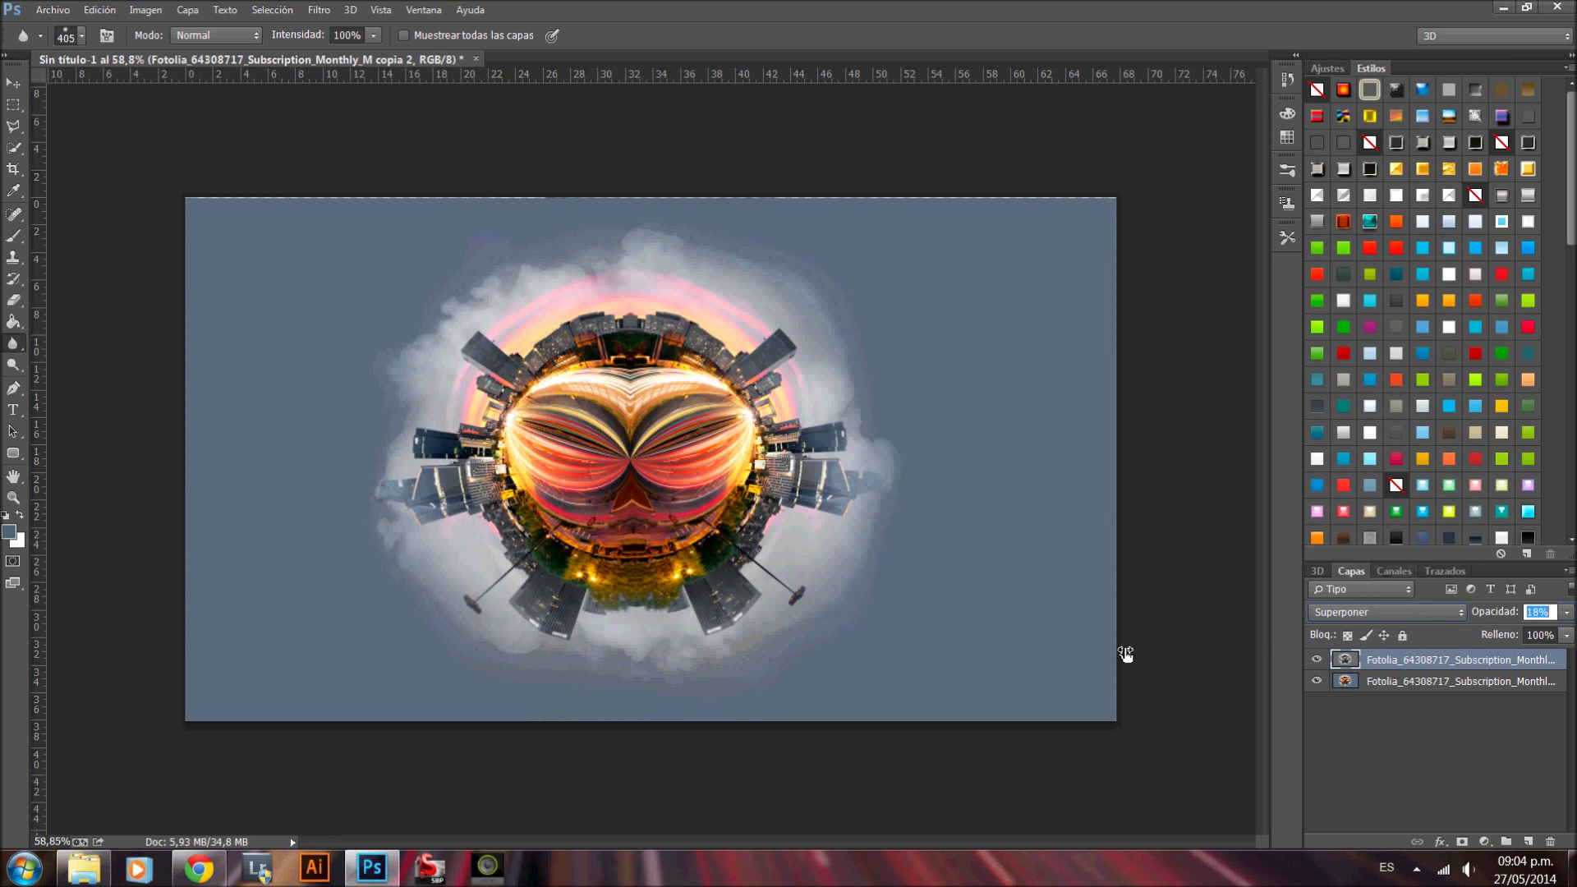
{"action": "left_click", "coordinate": [1474, 692], "text": "shift"}
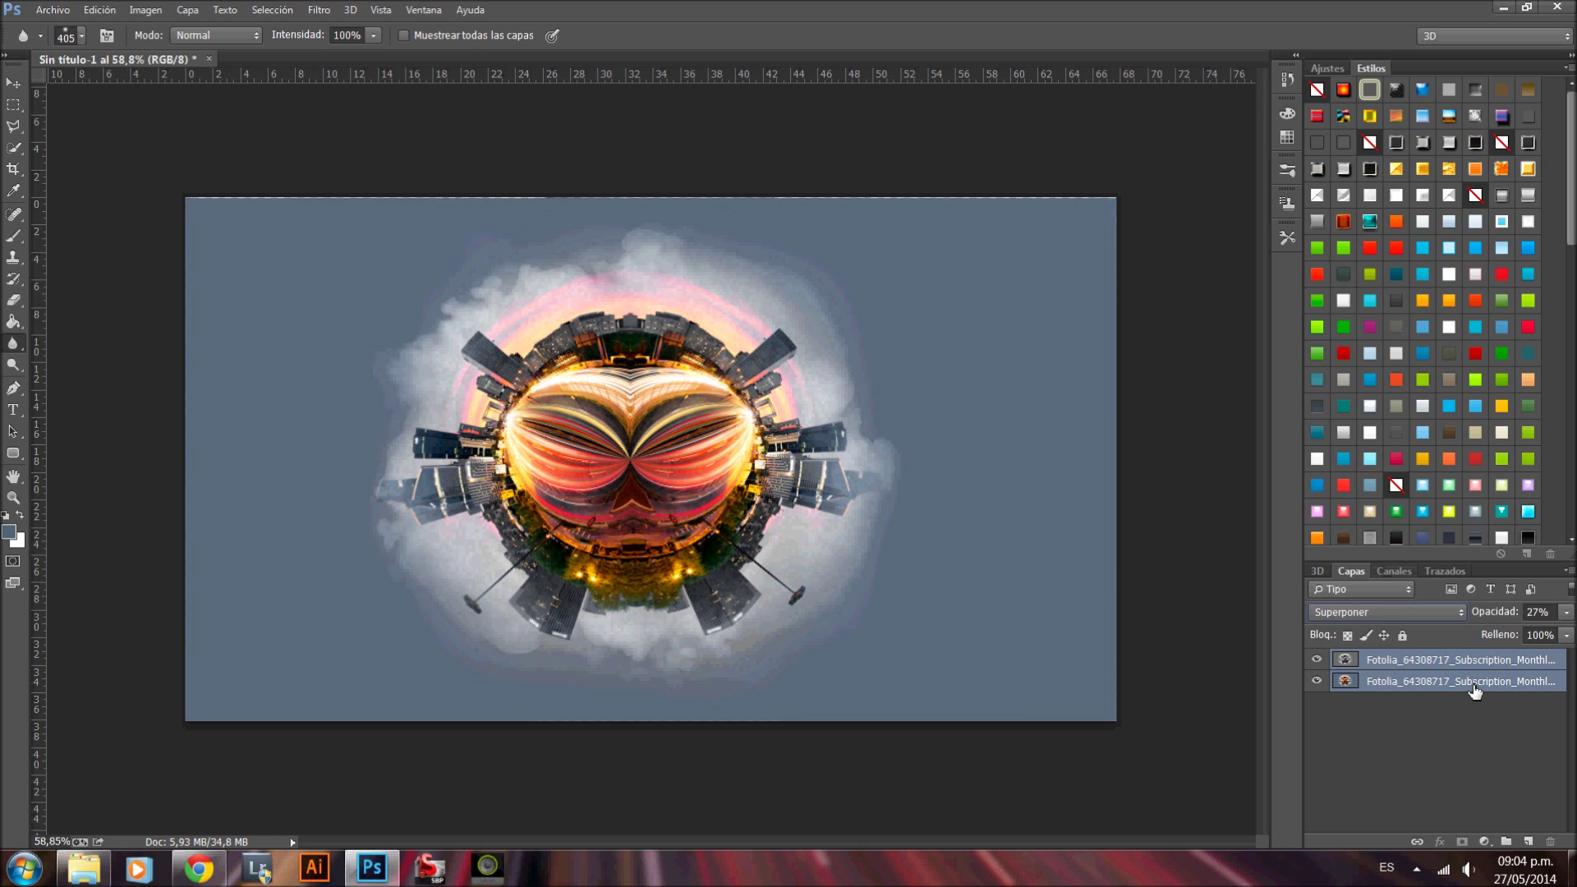
{"action": "key", "text": "ctrl+e"}
Step: Zoom out and try enlarging the planet to about 111% with Free Transform
{"action": "key", "text": "z"}
{"action": "left_click_drag", "start_coordinate": [813, 530], "coordinate": [727, 529]}
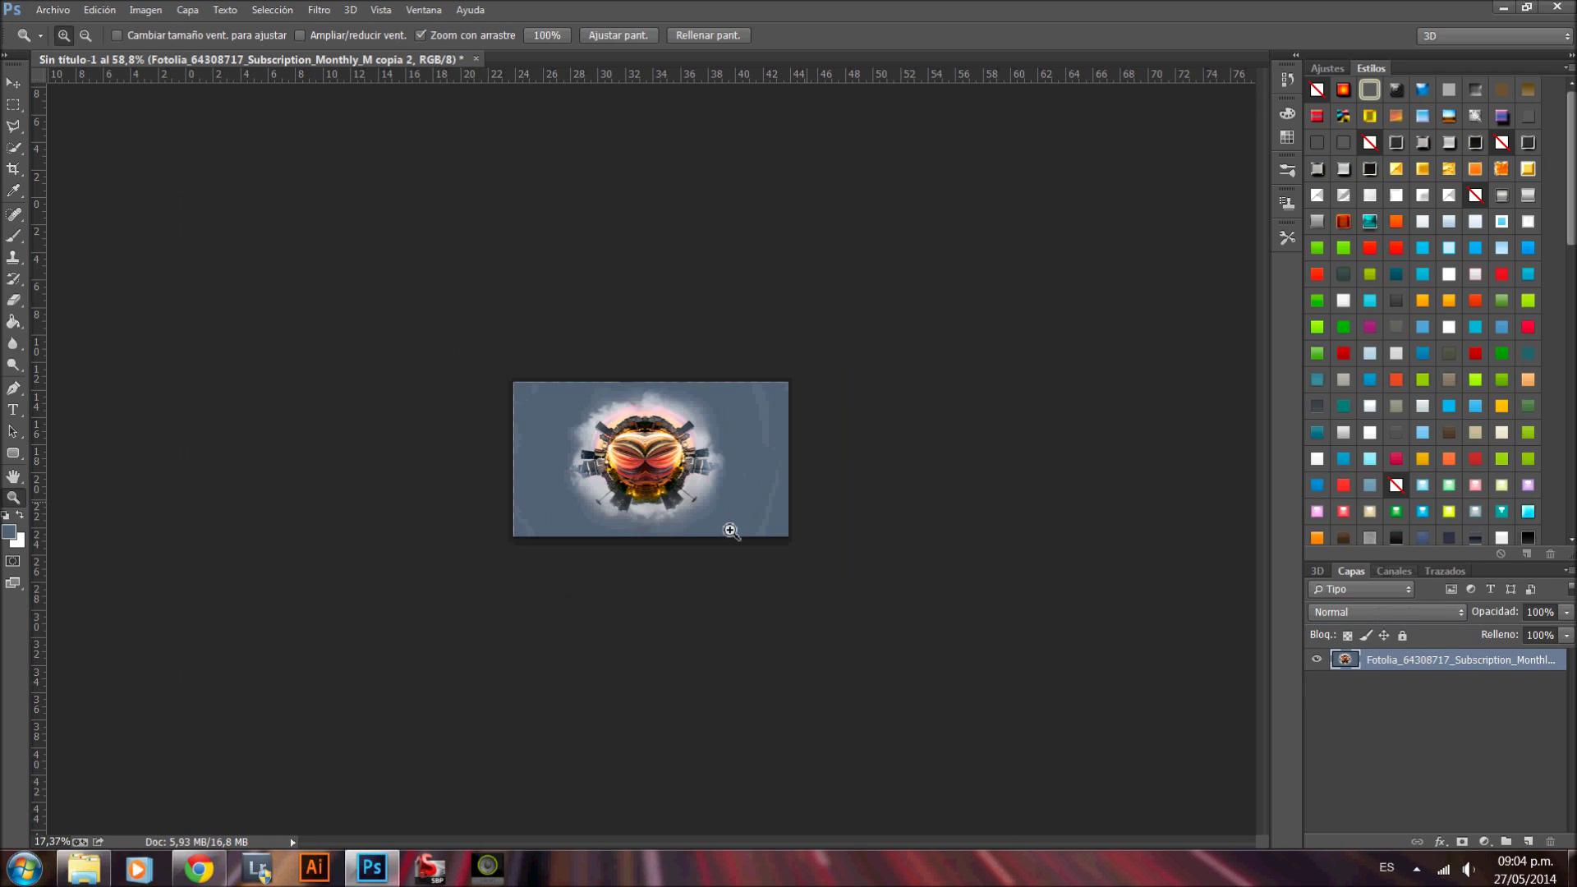
{"action": "key", "text": "ctrl+t"}
{"action": "left_click_drag", "start_coordinate": [809, 295], "coordinate": [862, 254]}
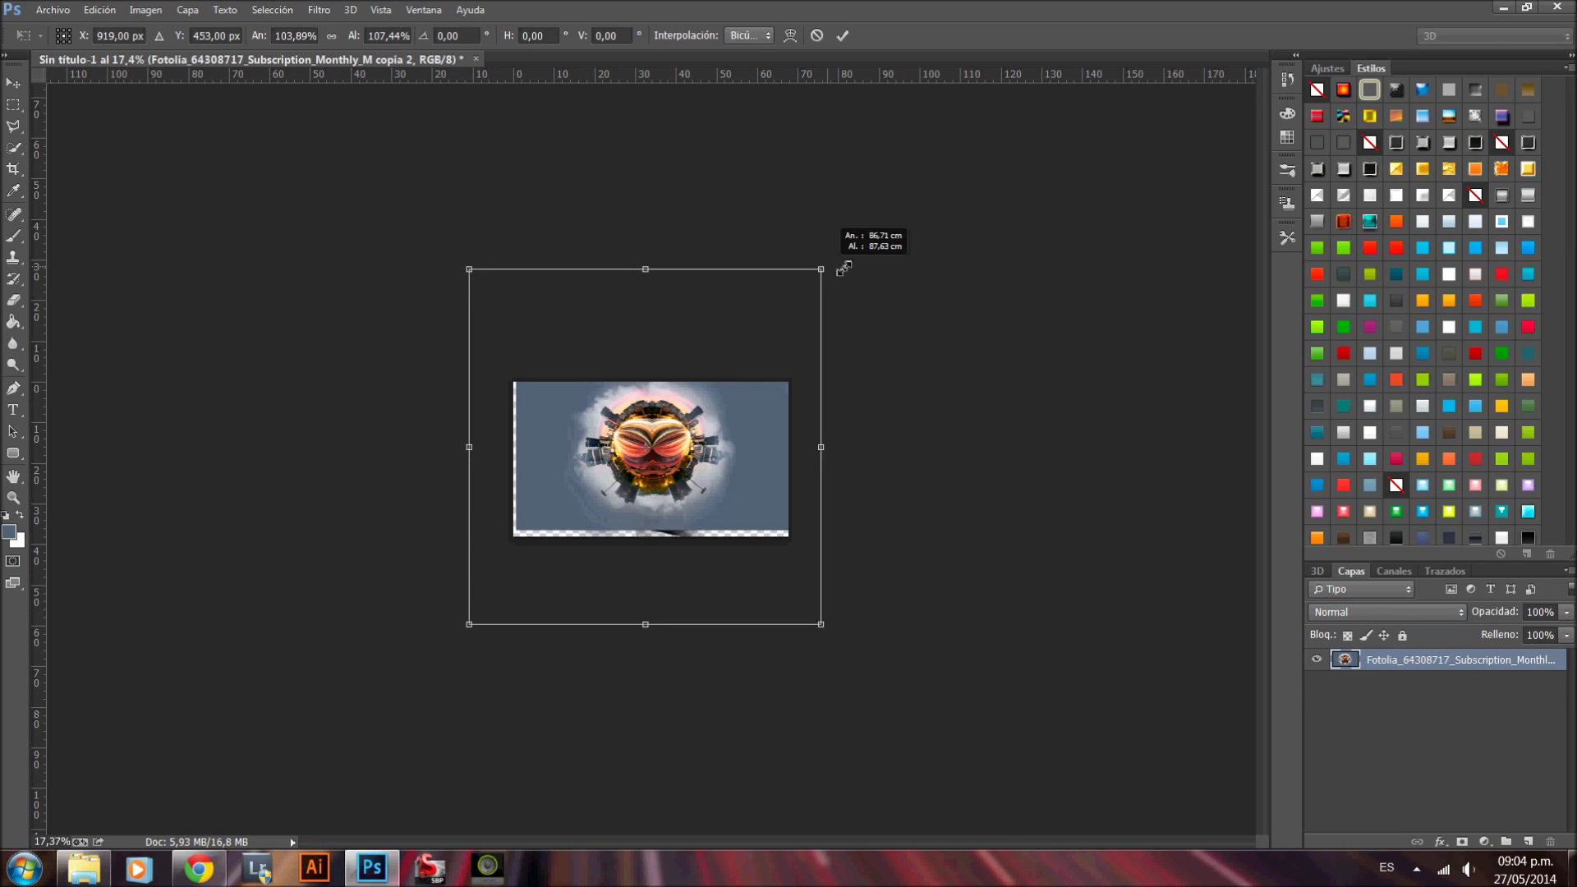
{"action": "left_click_drag", "start_coordinate": [775, 348], "coordinate": [763, 368]}
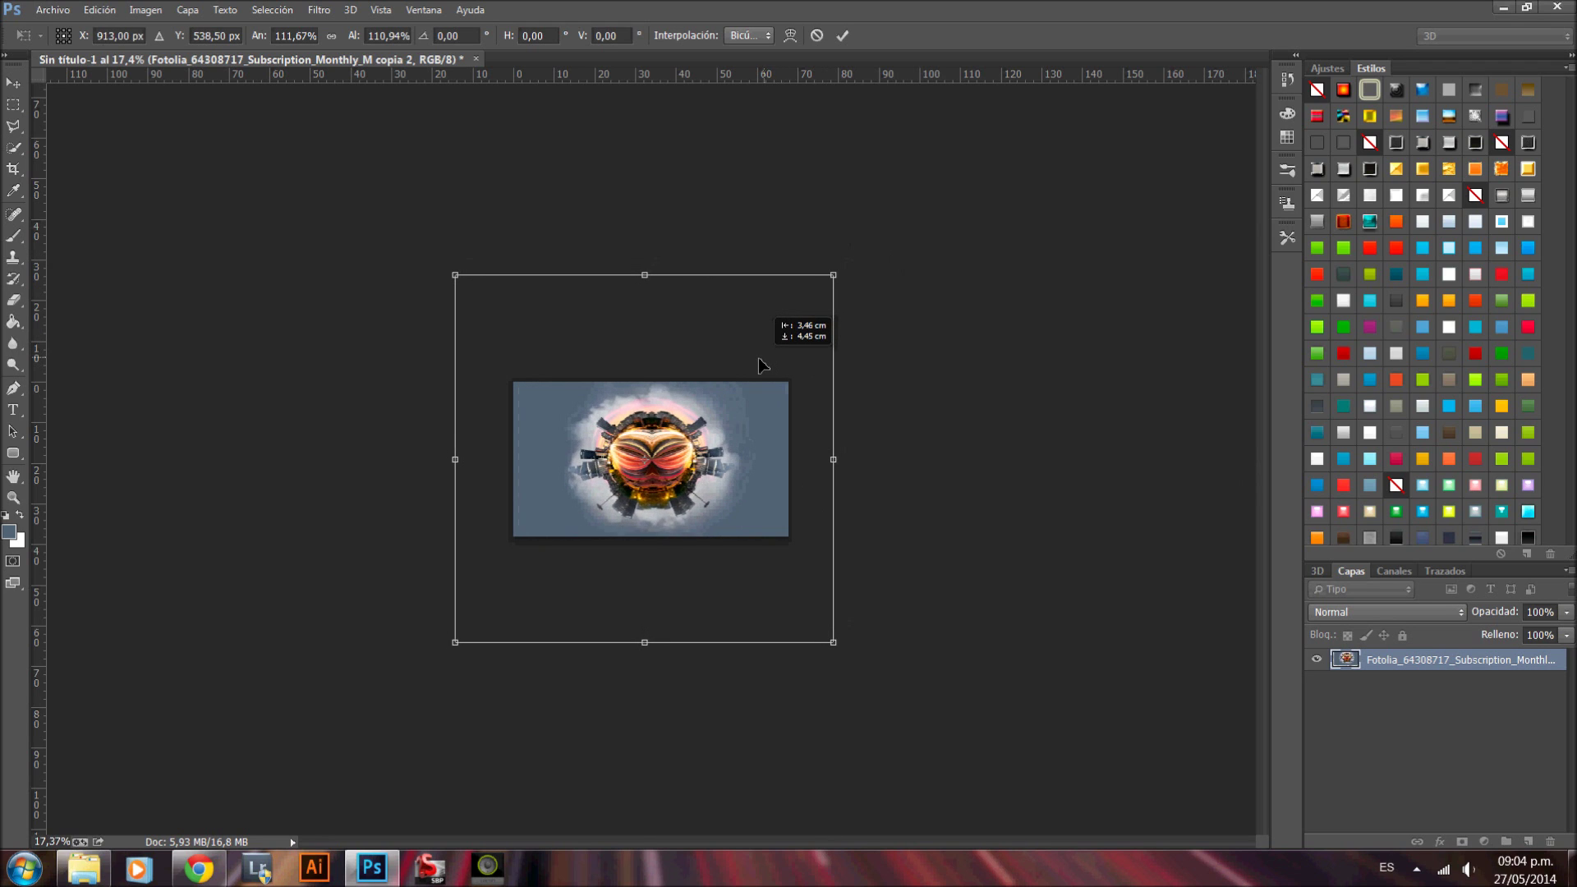
{"action": "left_click_drag", "start_coordinate": [831, 463], "coordinate": [817, 472]}
{"action": "key", "text": "Escape"}
{"action": "key", "text": "z"}
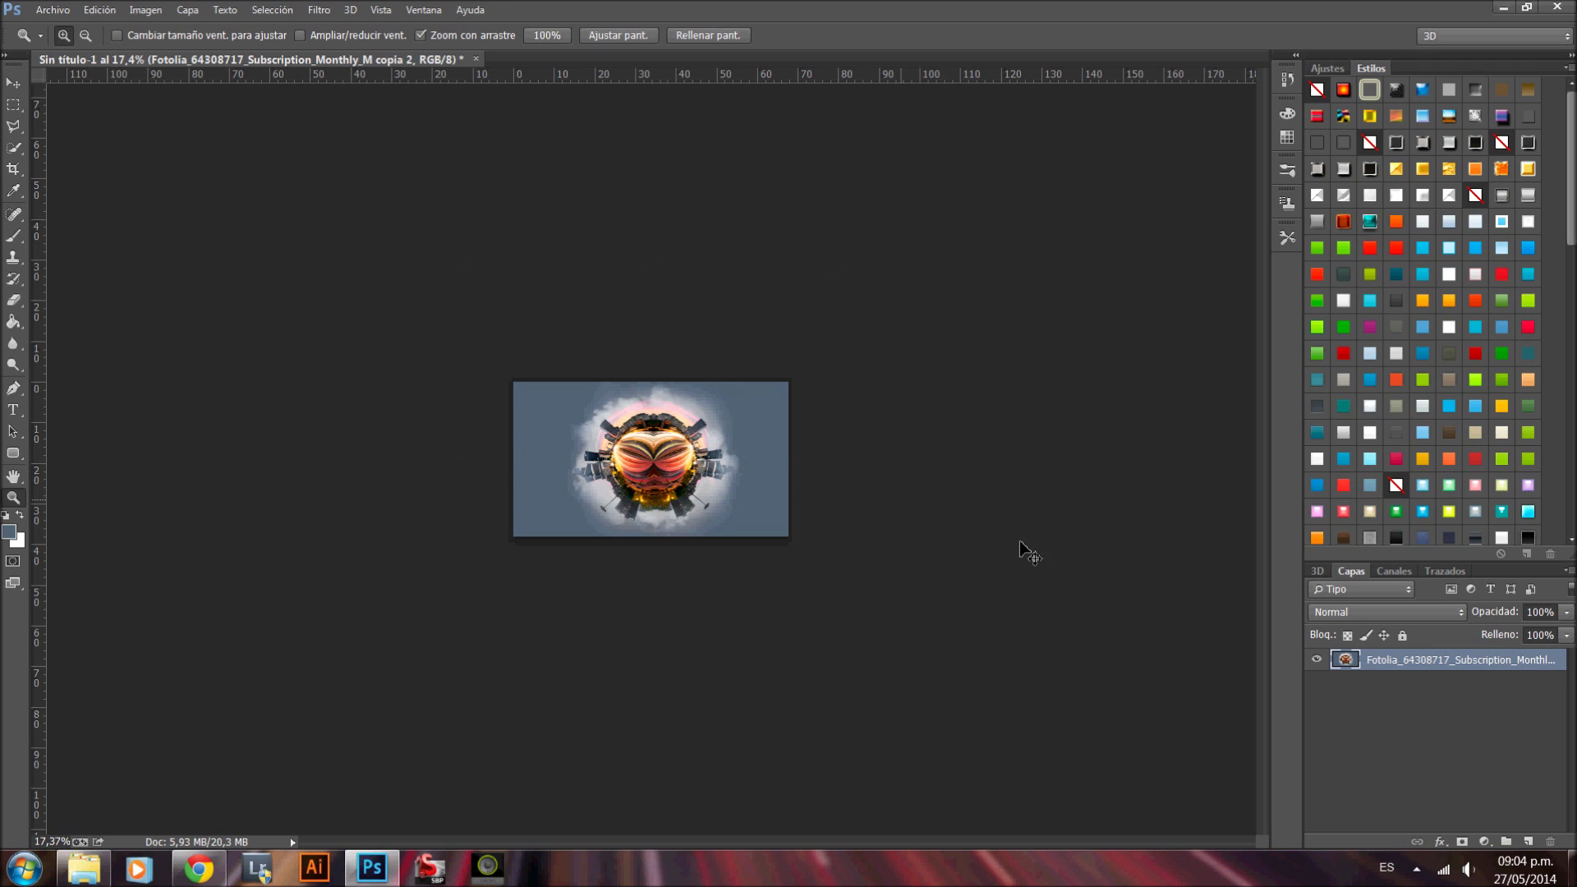
Step: Try a slight rotation, cancel it, then zoom in and nudge the planet upward
{"action": "key", "text": "ctrl+t"}
{"action": "left_click_drag", "start_coordinate": [1105, 556], "coordinate": [1106, 538]}
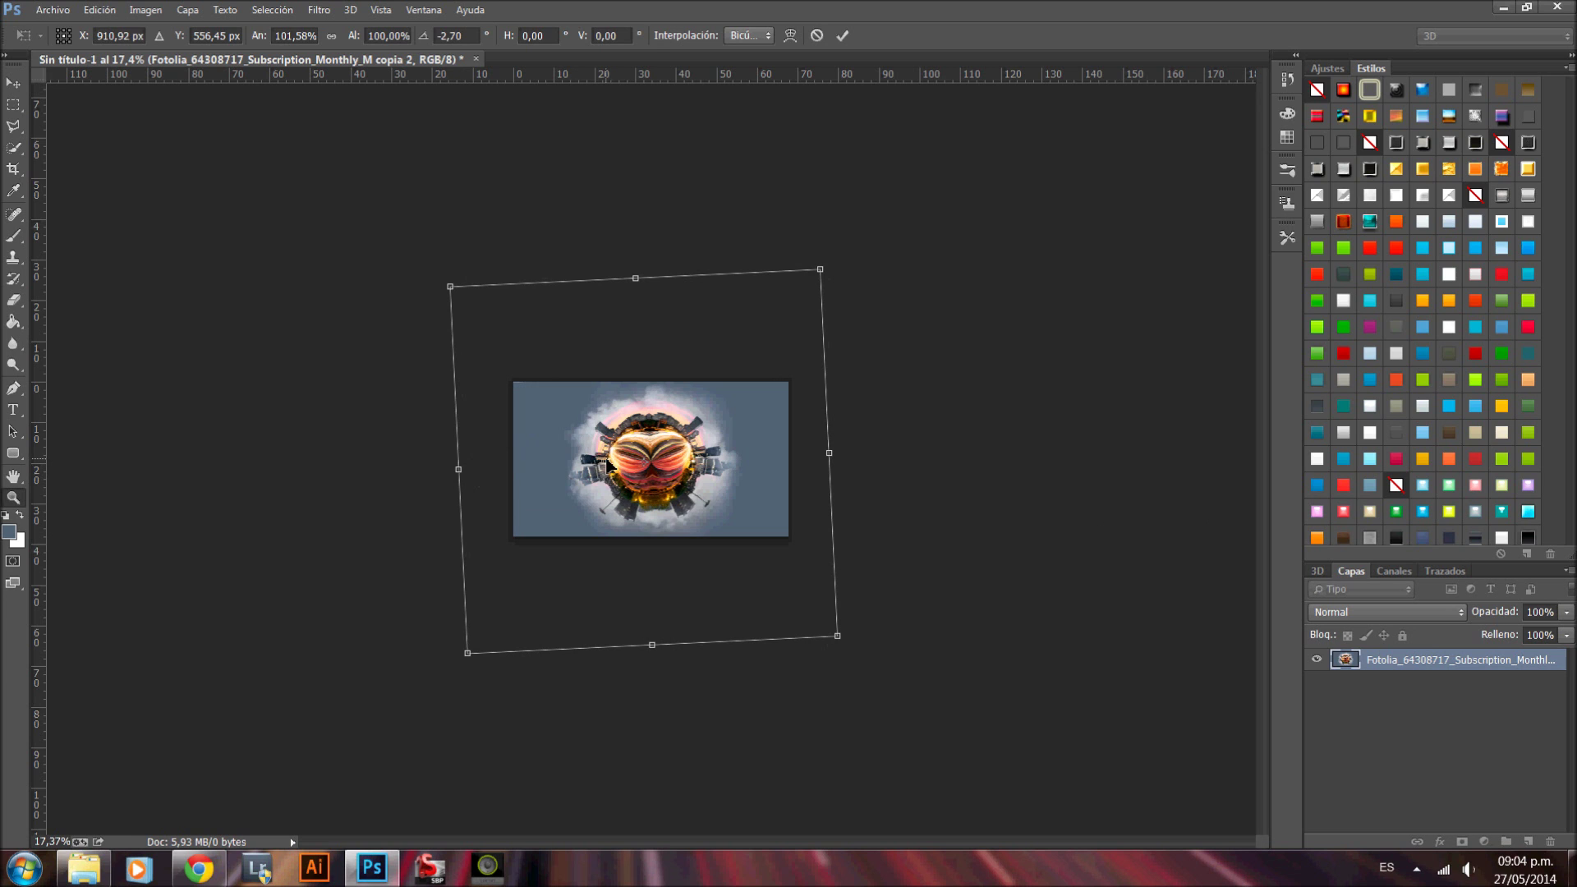
{"action": "key", "text": "Escape"}
{"action": "key", "text": "z"}
{"action": "left_click", "coordinate": [716, 463]}
{"action": "left_click", "coordinate": [768, 458]}
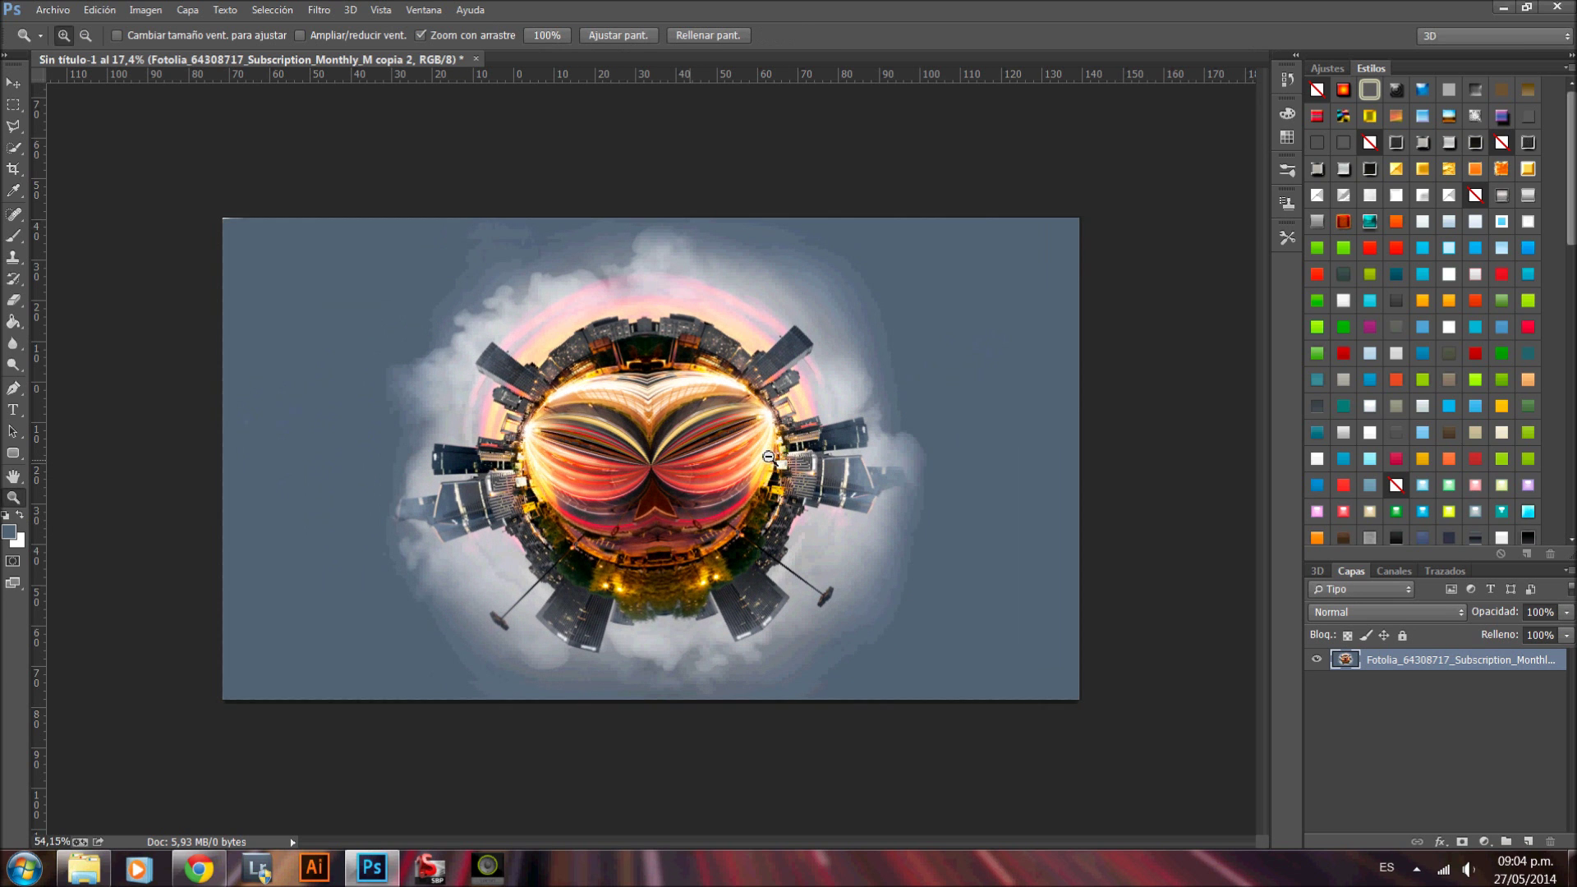
{"action": "left_click_drag", "start_coordinate": [737, 507], "coordinate": [738, 490]}
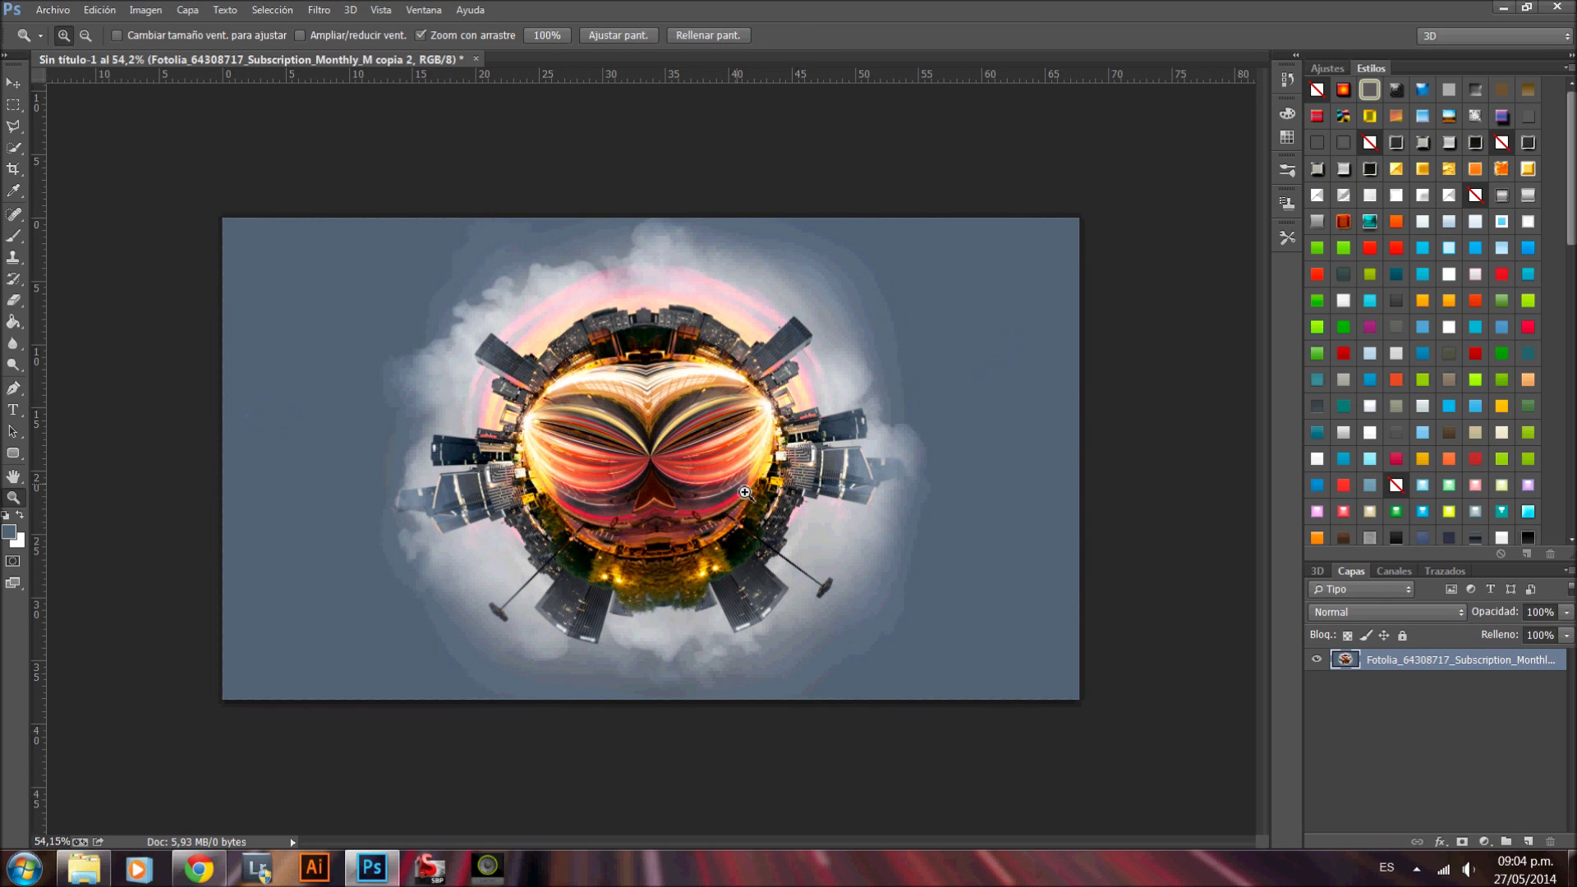